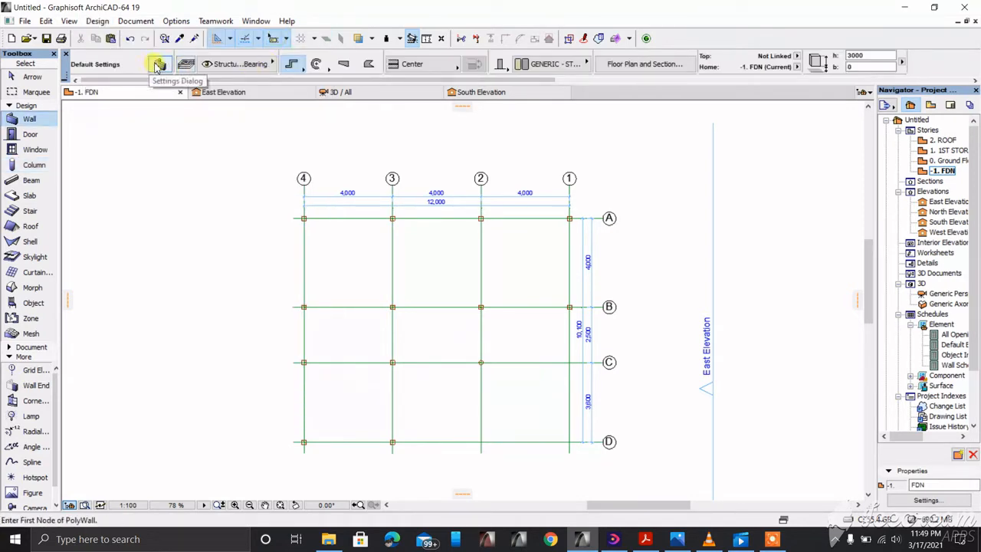
Step: Set the default wall to Stone - Structural, 200 thick, with its top unlinked
left_click(157, 65)
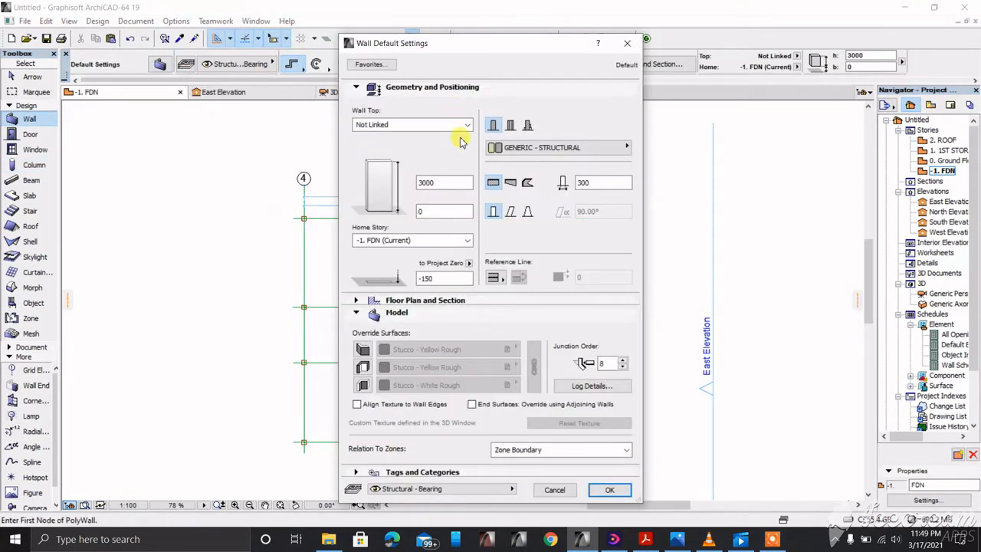
left_click(465, 124)
left_click(414, 132)
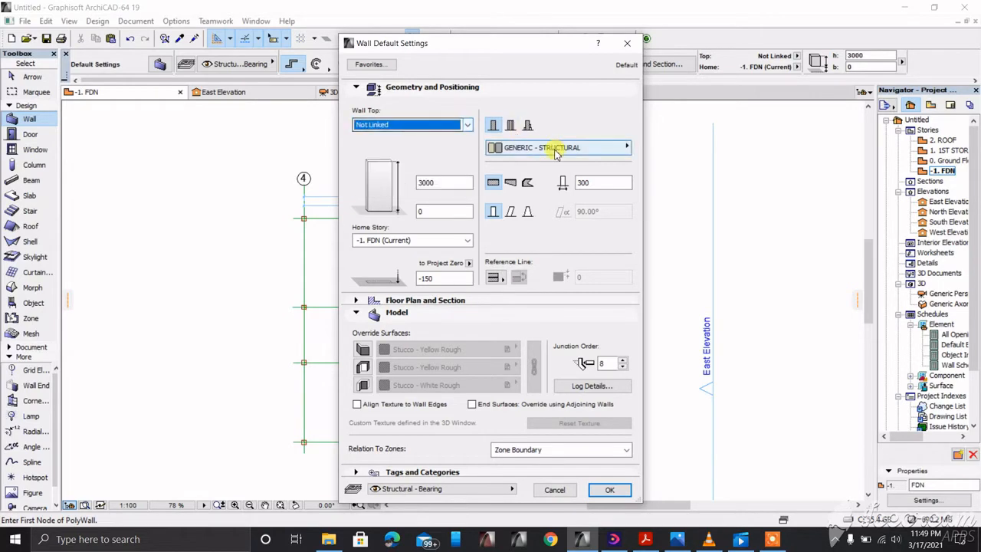
left_click(625, 148)
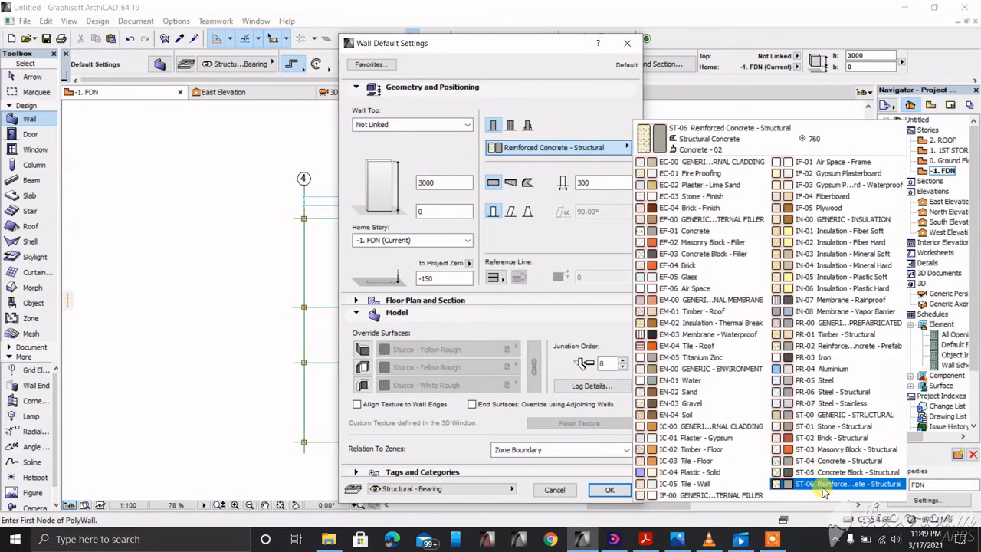
left_click(835, 426)
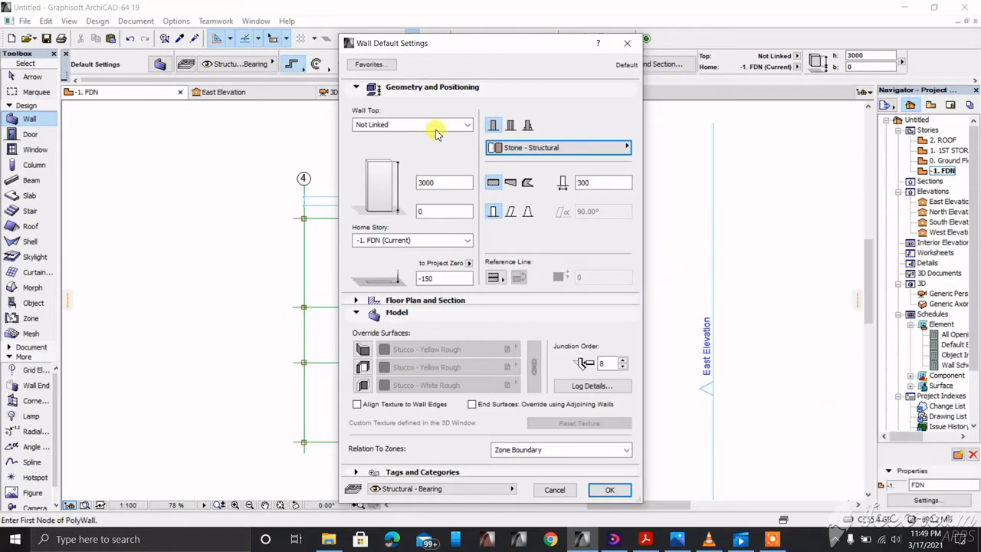
left_click(600, 182)
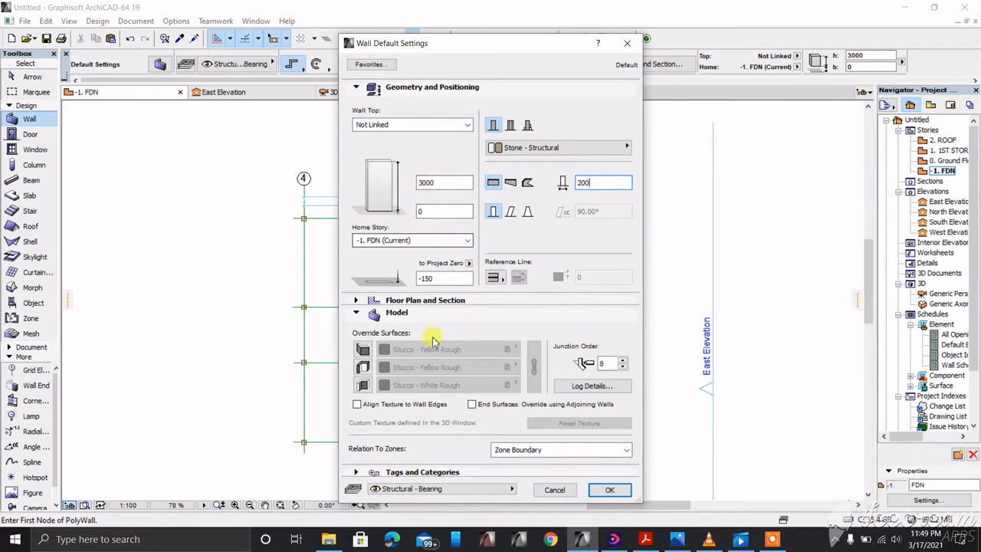
Step: Override all three wall surfaces with Stucco - White Rough, centre the reference line, and confirm
left_click(362, 349)
left_click(363, 367)
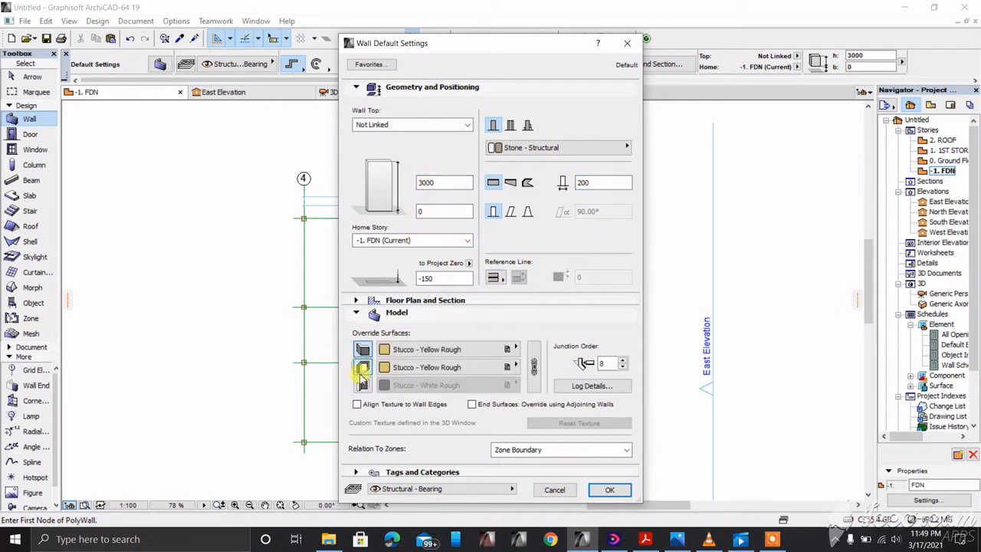
left_click(363, 384)
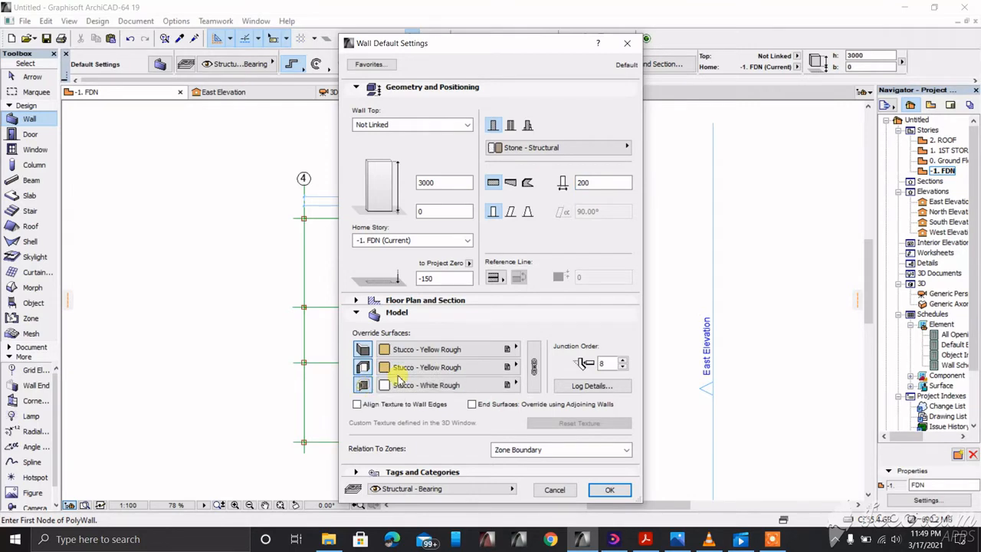
left_click(507, 350)
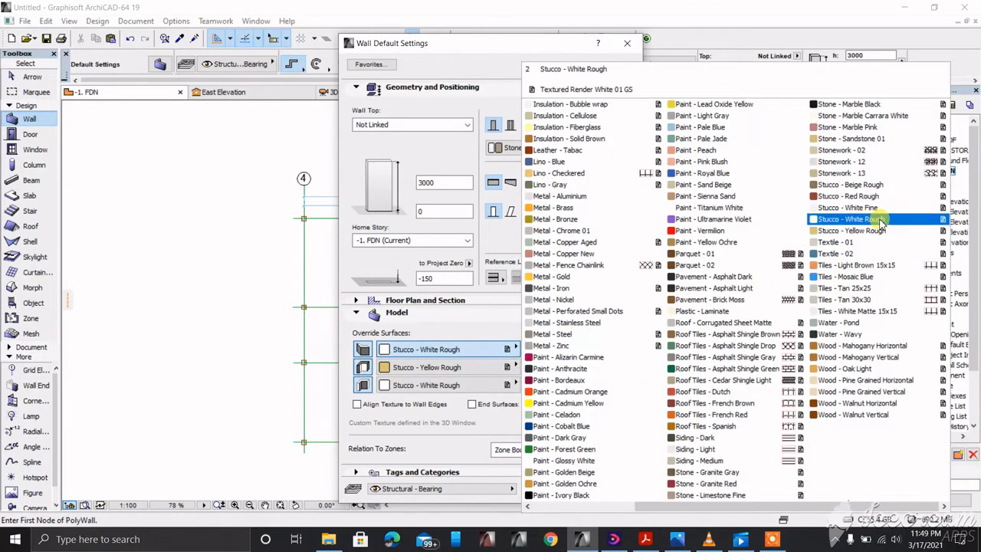
left_click(879, 221)
left_click(534, 368)
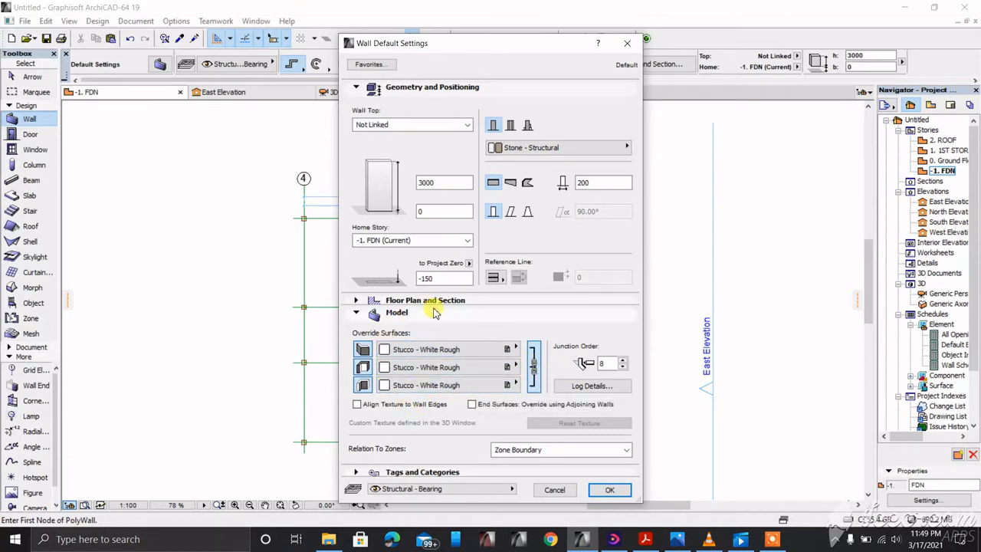
left_click(498, 277)
left_click(516, 290)
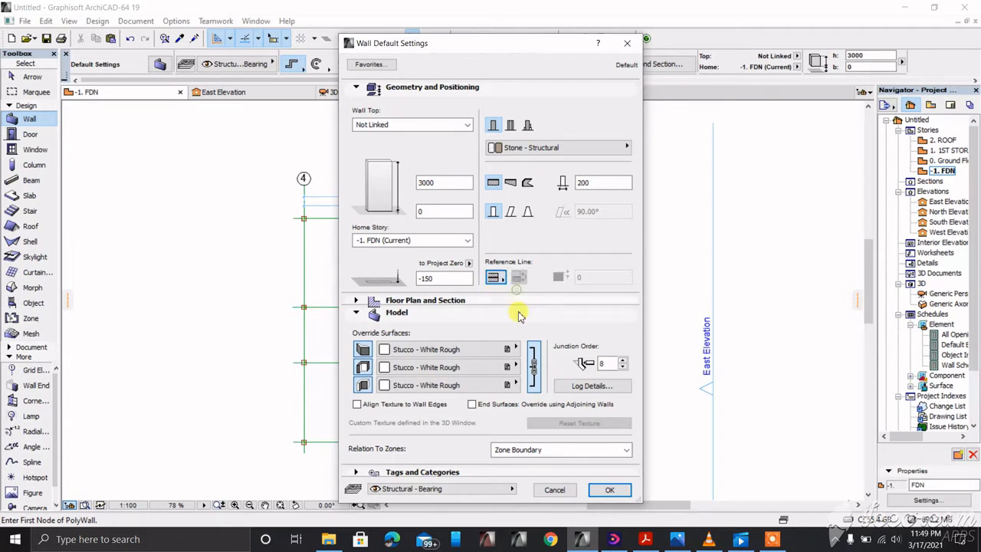
left_click(611, 490)
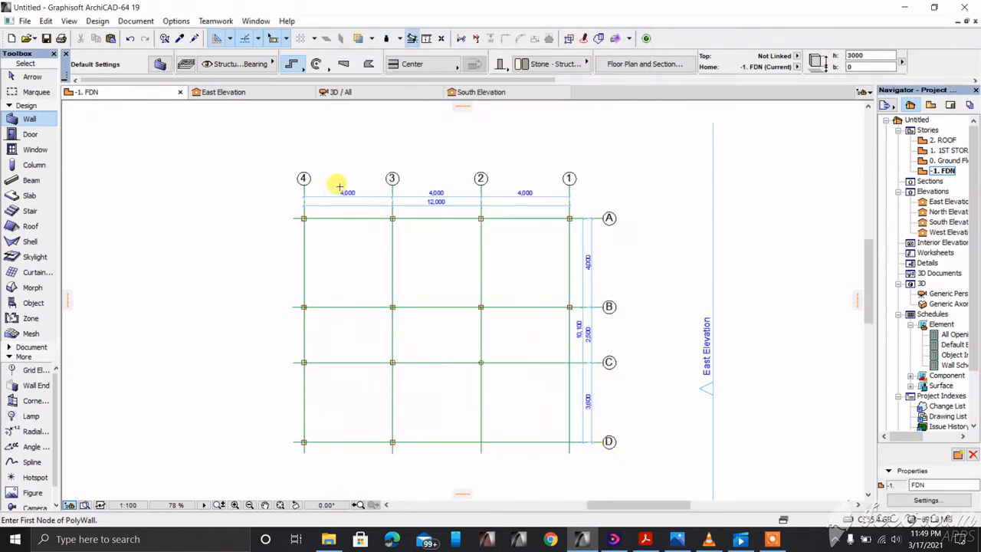
Step: Draw the polywall along grid A from A/4 through A/3 and A/2 to A/1
scroll(340, 186, "down", 3)
scroll(314, 208, "up", 4)
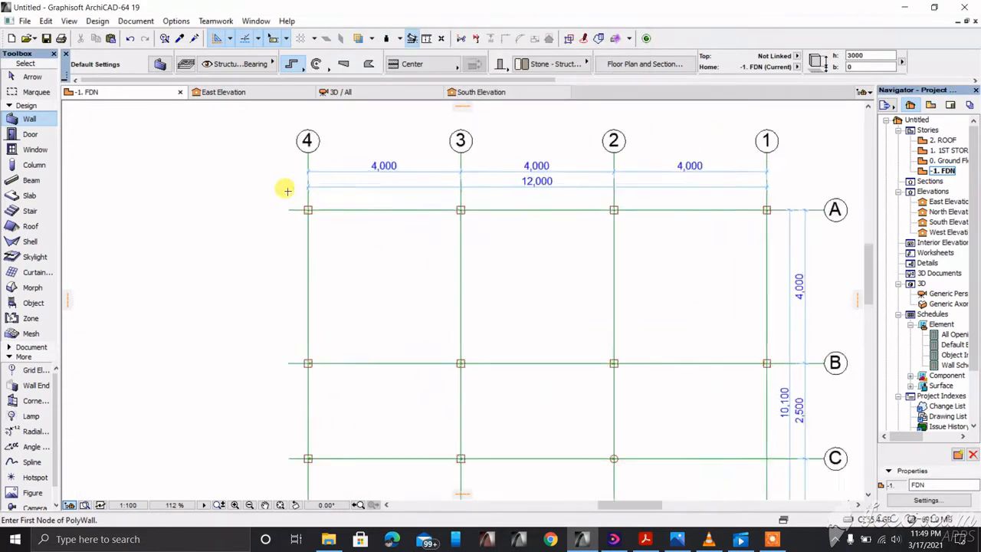
scroll(344, 175, "down", 2)
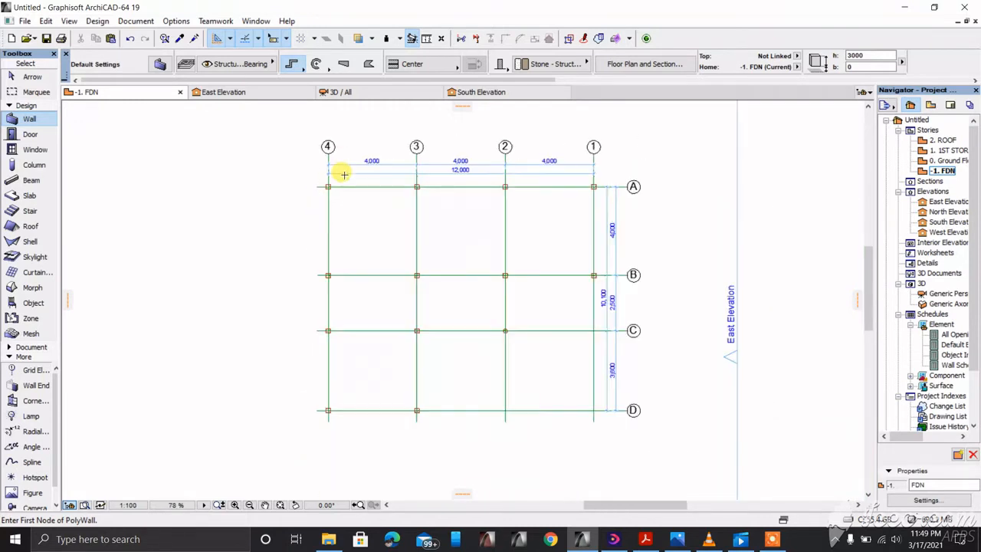
scroll(326, 177, "up", 4)
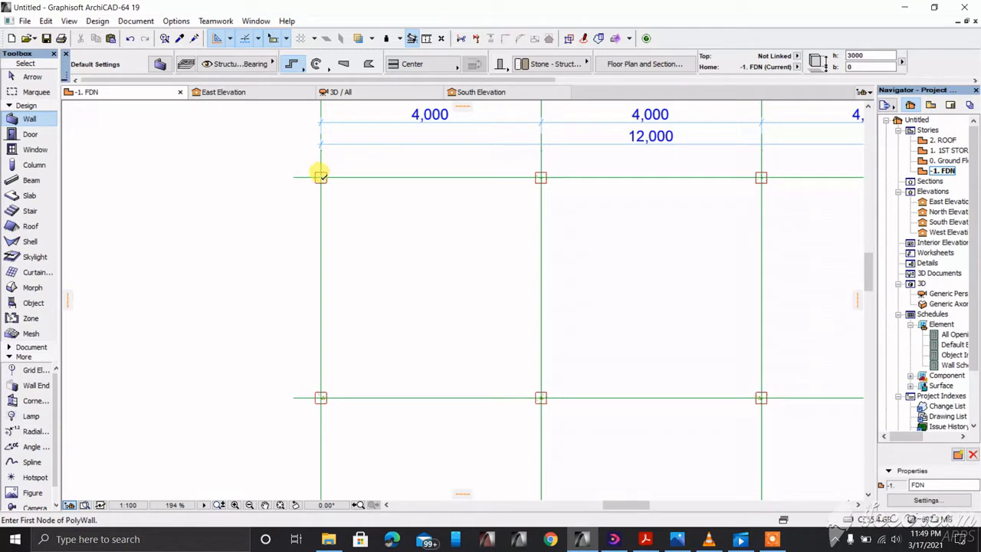
left_click(321, 176)
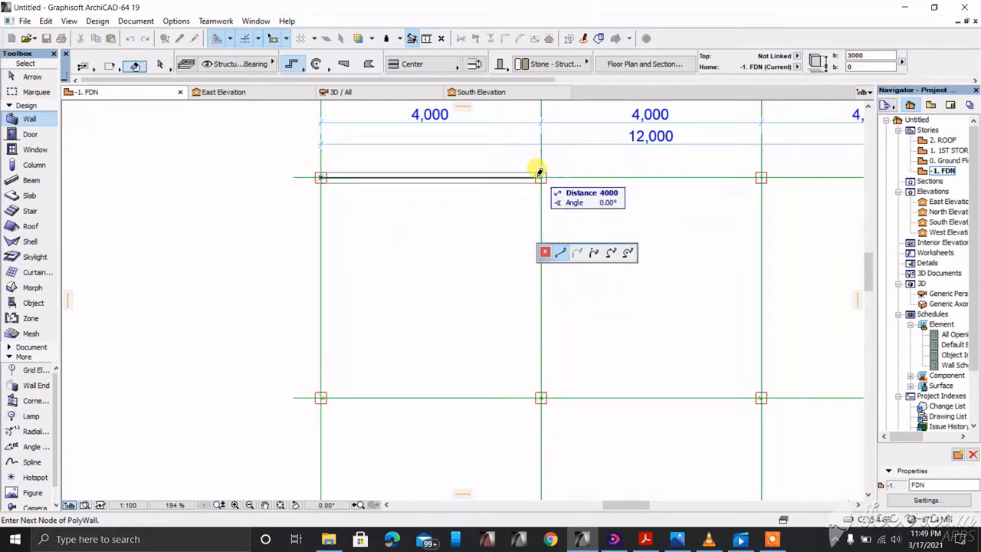
left_click(541, 172)
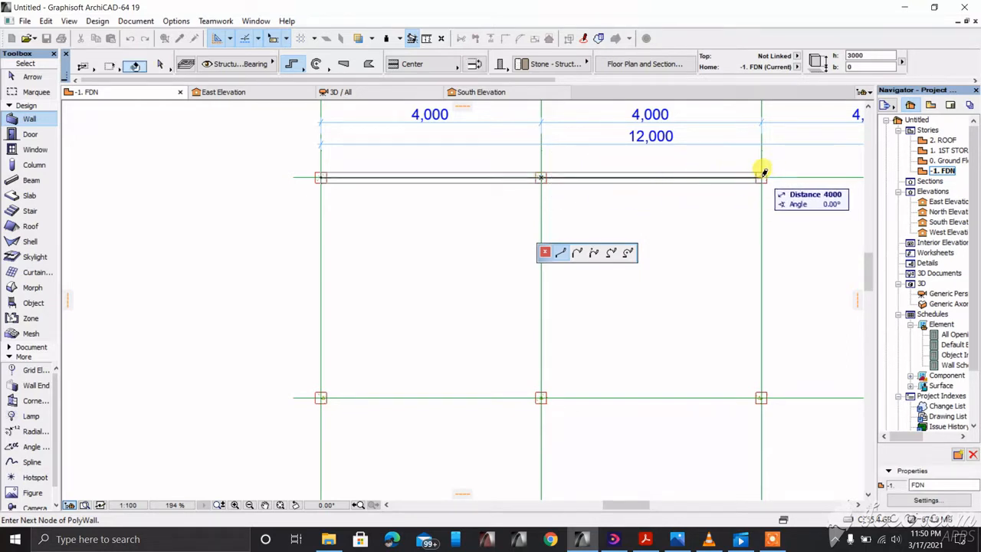
left_click(763, 171)
scroll(462, 189, "down", 2)
scroll(595, 204, "down", 2)
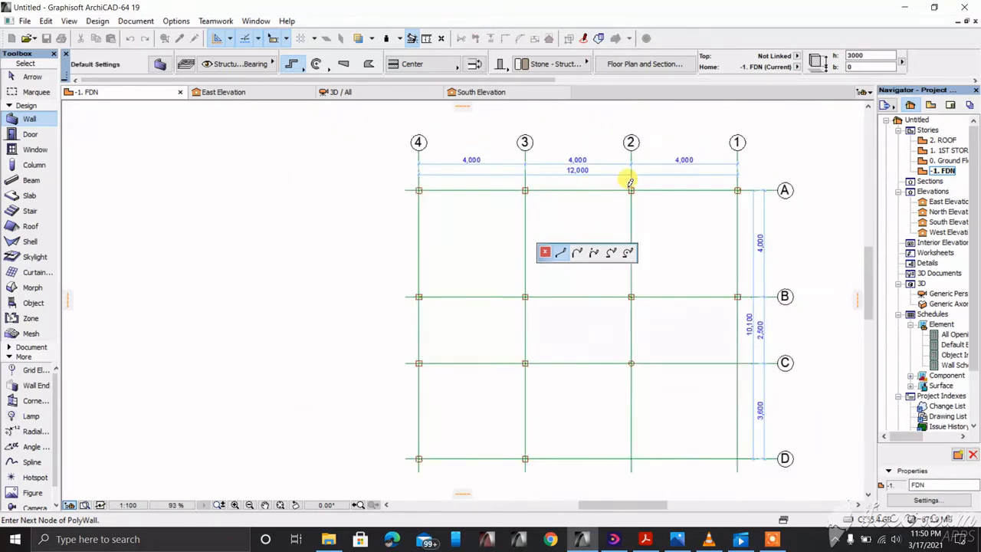
scroll(720, 184, "up", 3)
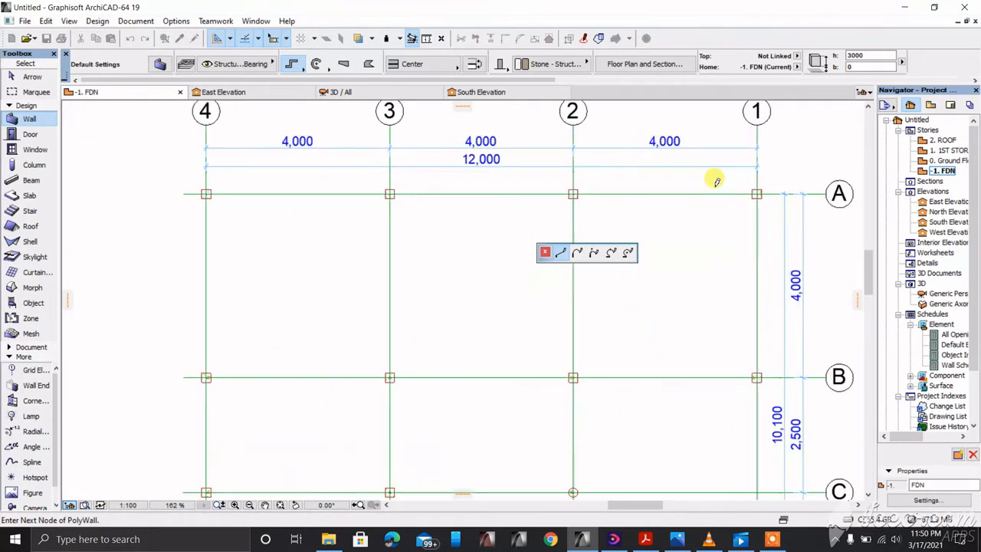
left_click(757, 194)
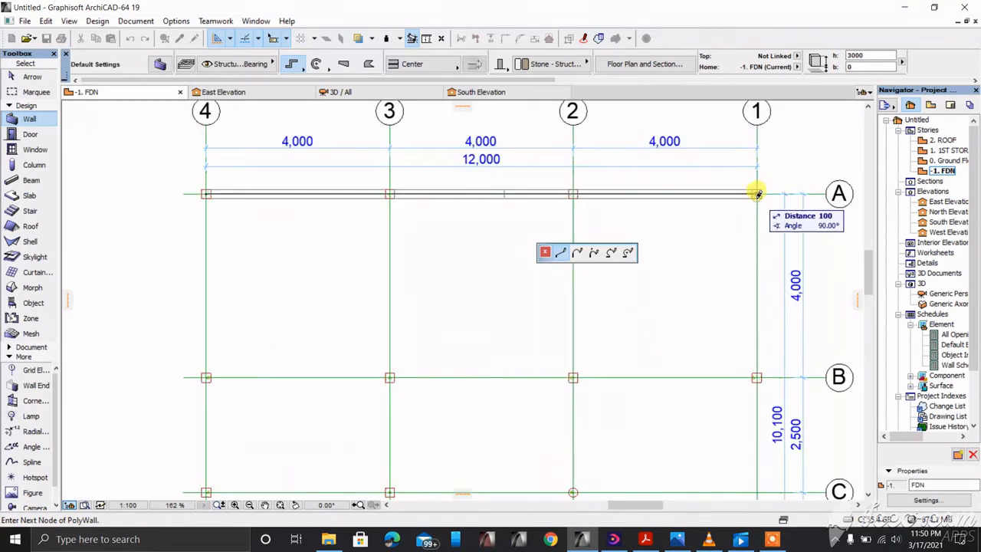
Step: Run the polywall down to grid B and finish it there
scroll(646, 170, "down", 4)
scroll(694, 282, "up", 2)
scroll(694, 282, "up", 2)
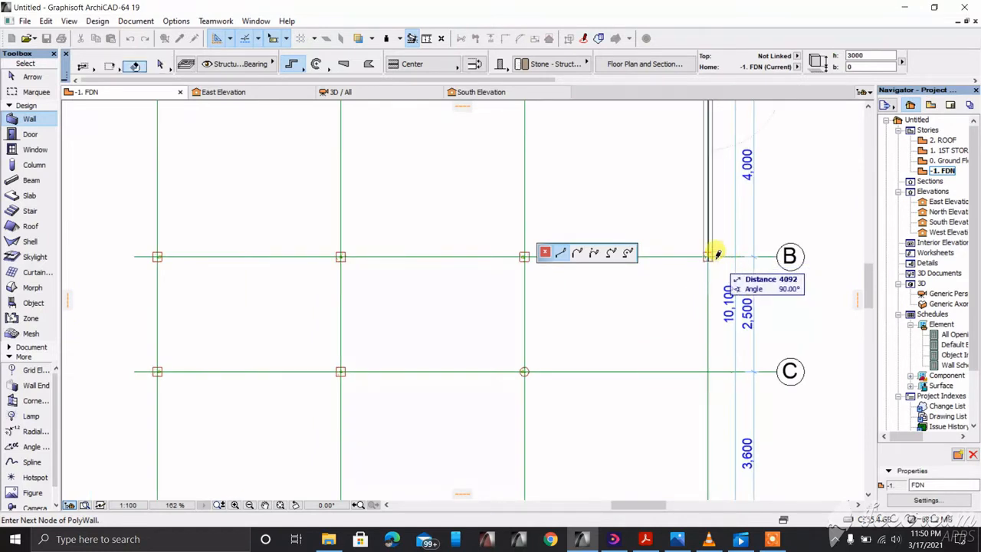
left_click(711, 256)
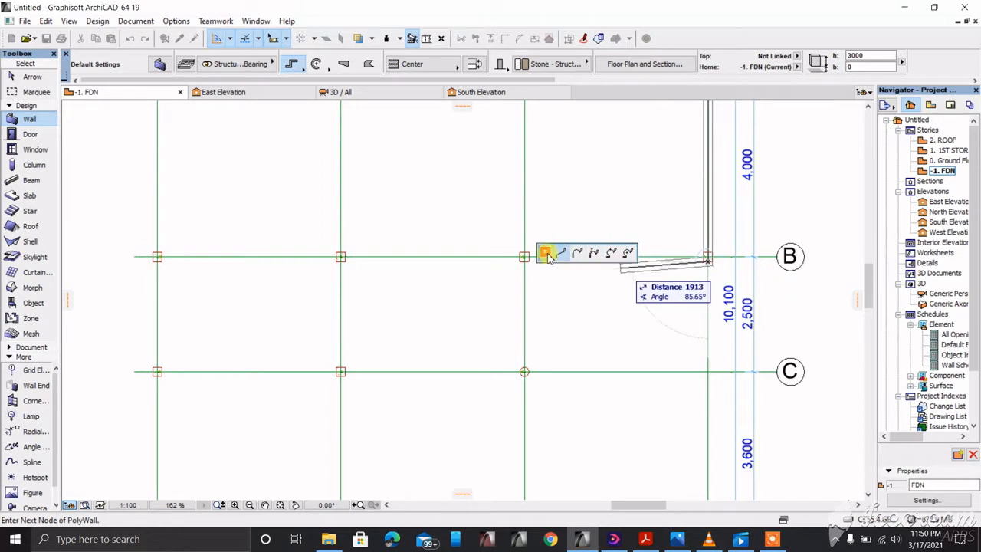
scroll(705, 252, "up", 5)
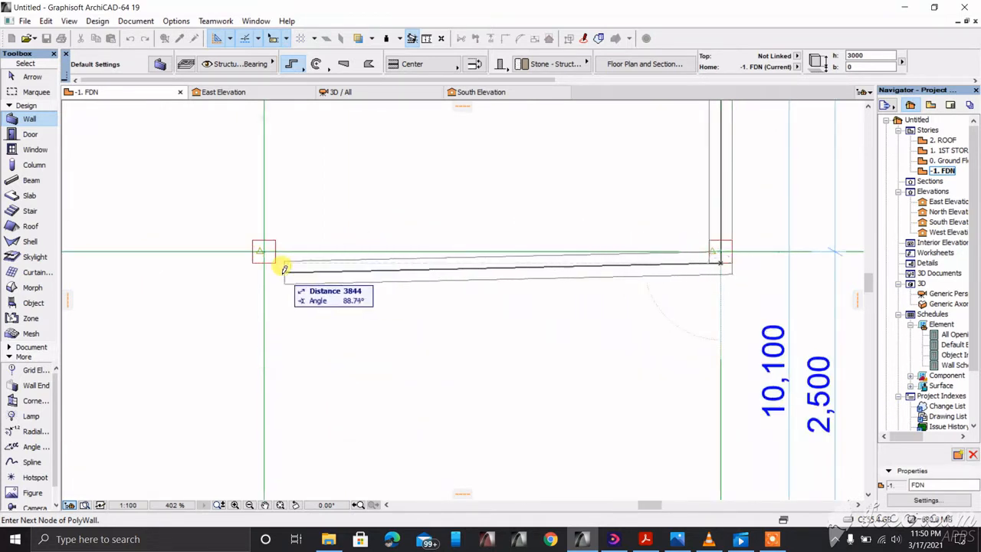
right_click(647, 189)
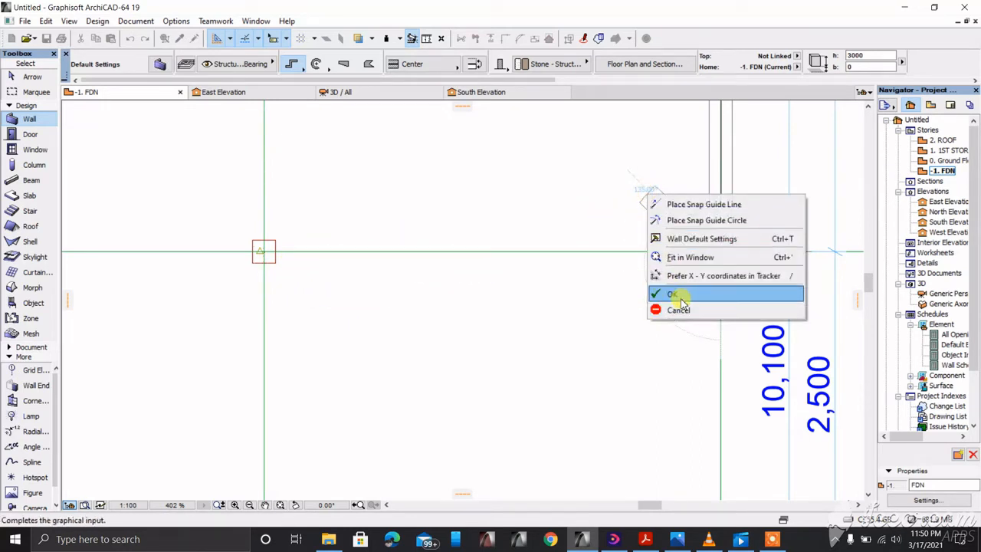
left_click(682, 296)
scroll(683, 296, "down", 2)
Step: Start a new polywall at the wall end on grid B and run it to B/3
scroll(721, 272, "up", 4)
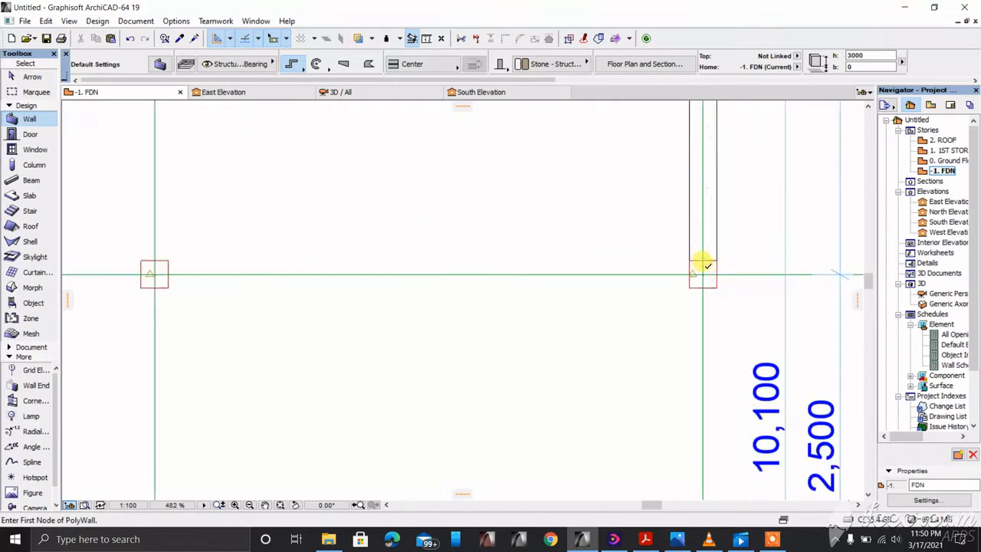
scroll(690, 272, "down", 5)
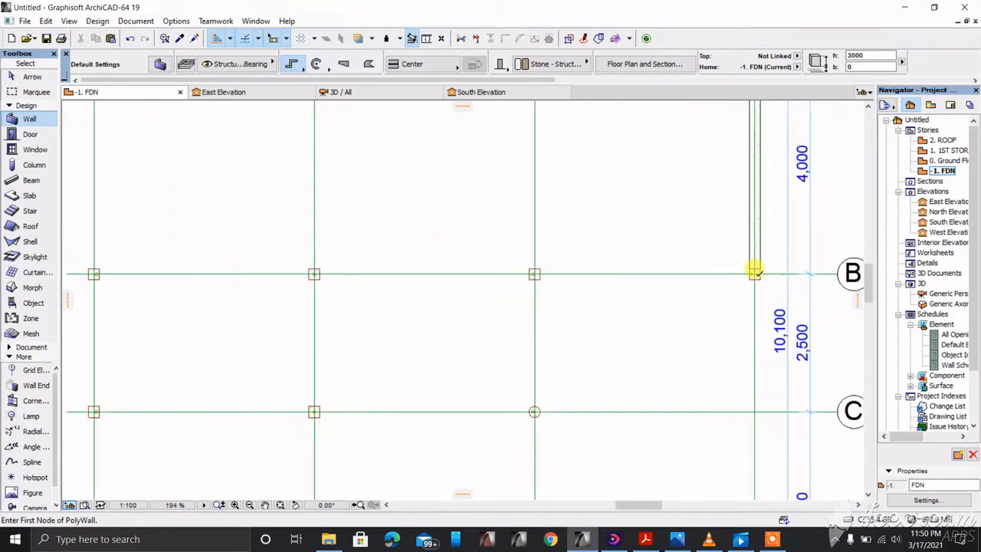
left_click(754, 273)
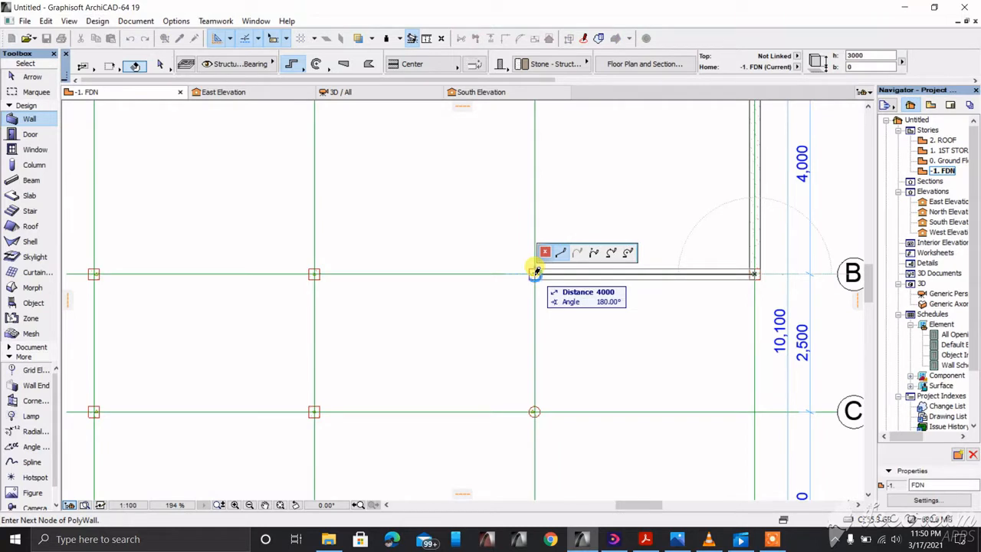
scroll(534, 272, "down", 3)
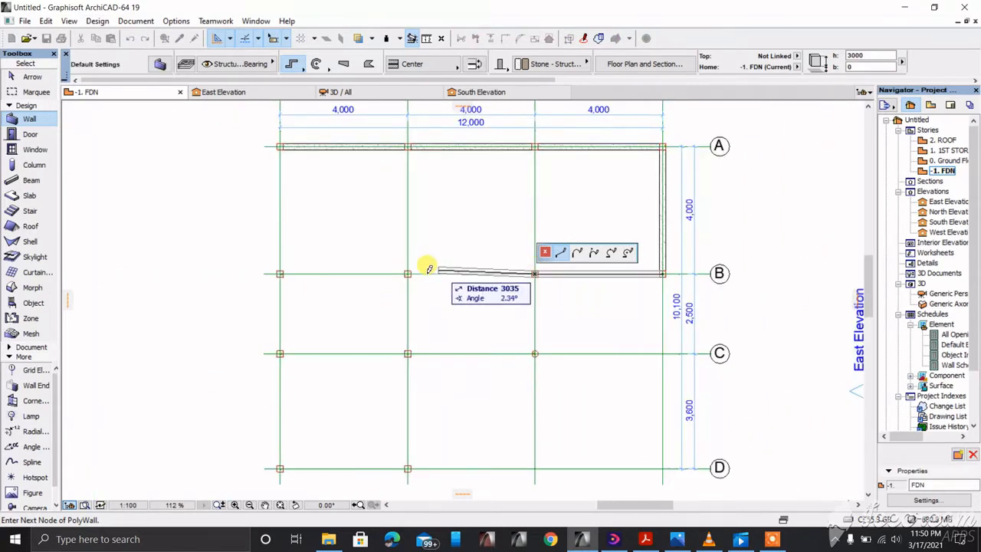
scroll(425, 268, "up", 2)
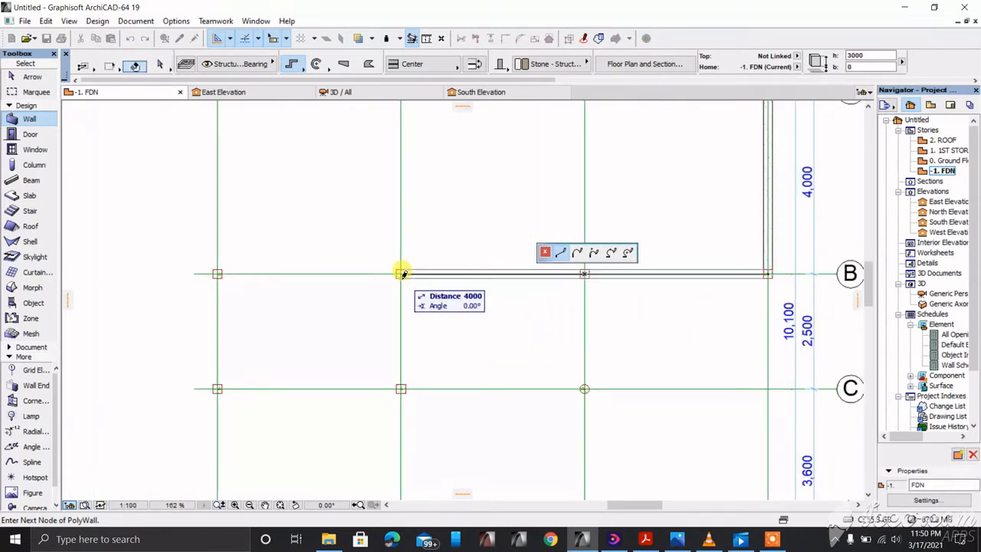
left_click(400, 273)
Step: Carry the polywall up to grid A and finish it at the 4/A corner
scroll(411, 323, "down", 1)
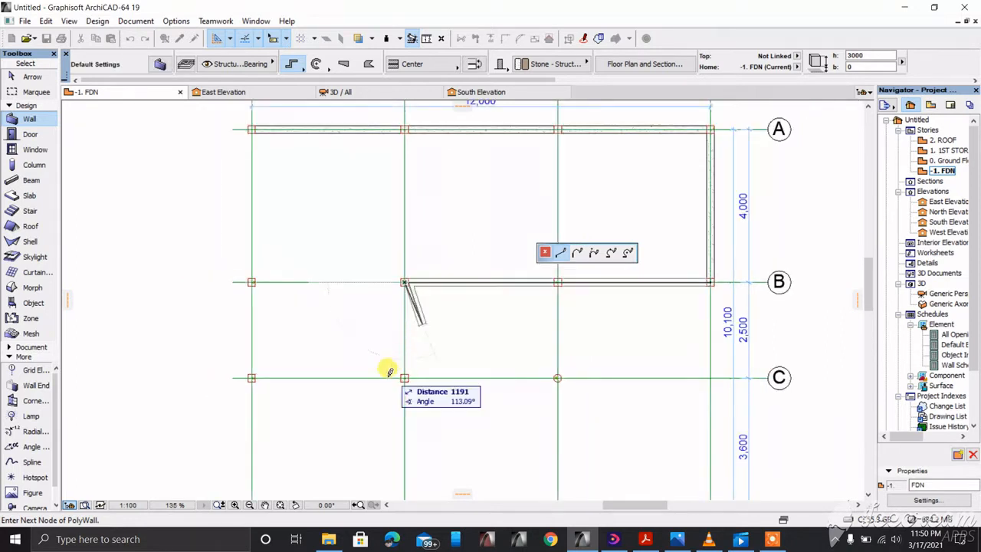
scroll(391, 369, "up", 5)
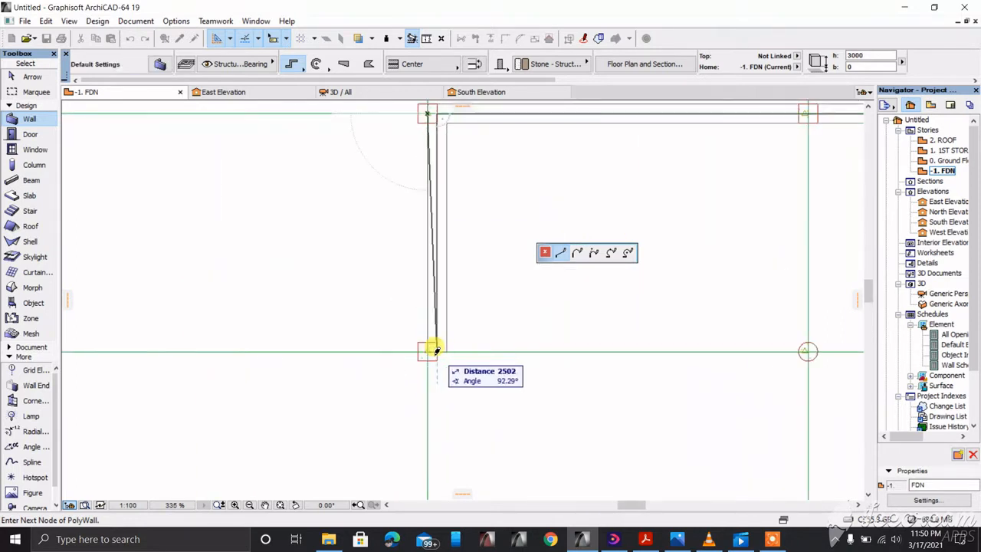
scroll(435, 350, "down", 3)
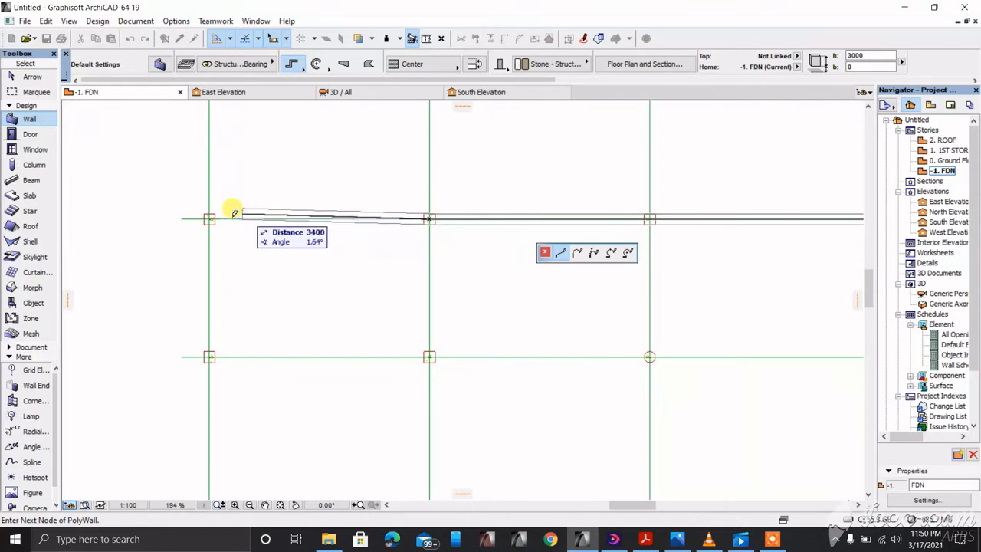
left_click(212, 217)
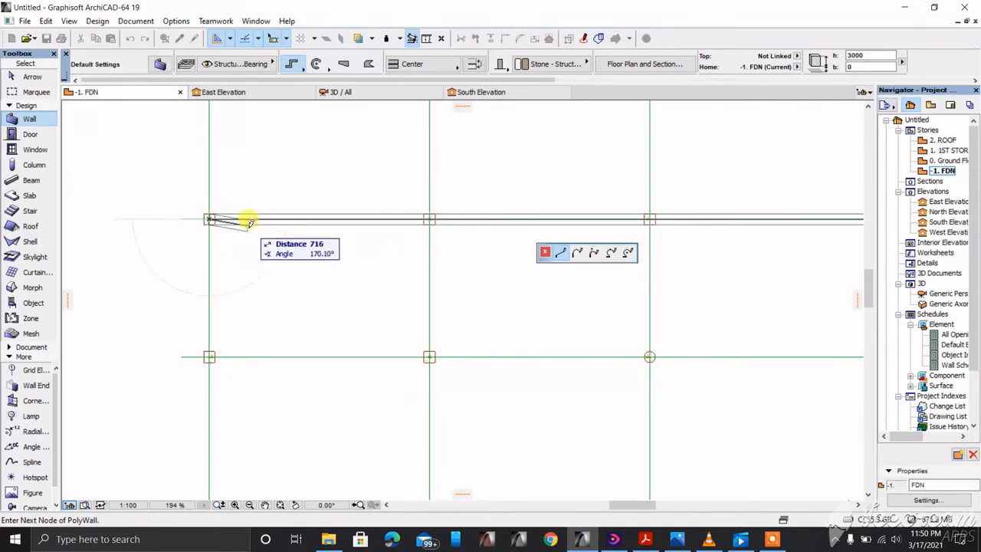
scroll(252, 226, "down", 6)
scroll(250, 153, "up", 6)
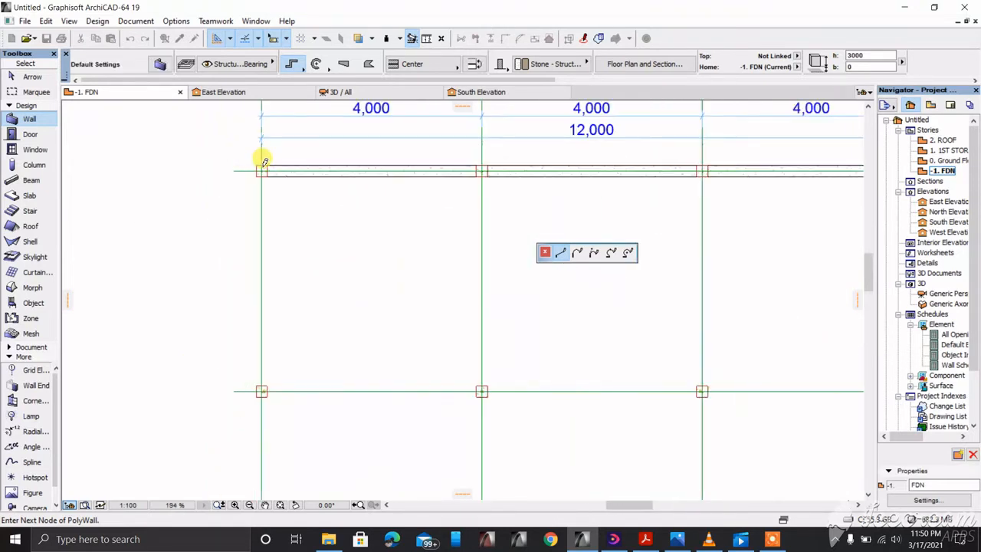
left_click(262, 167)
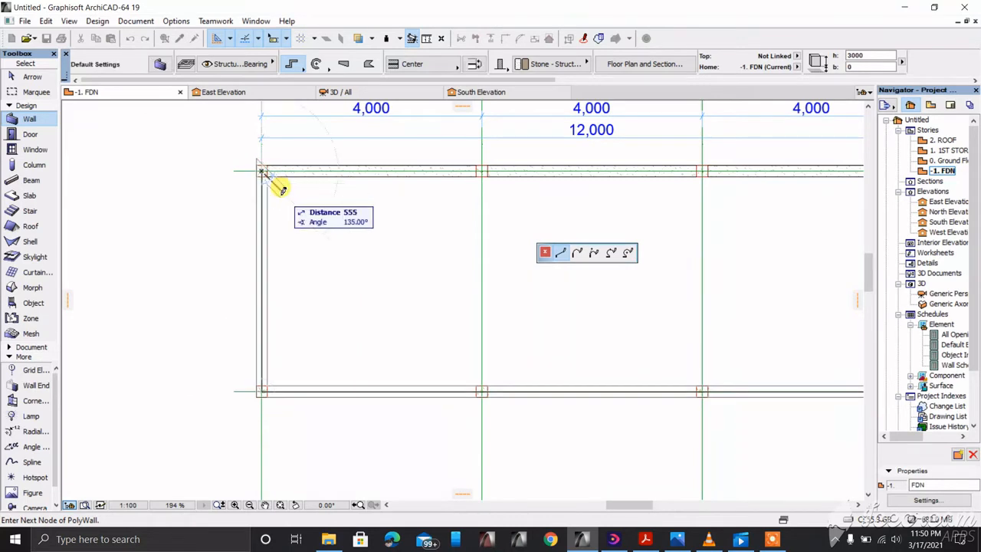
right_click(282, 189)
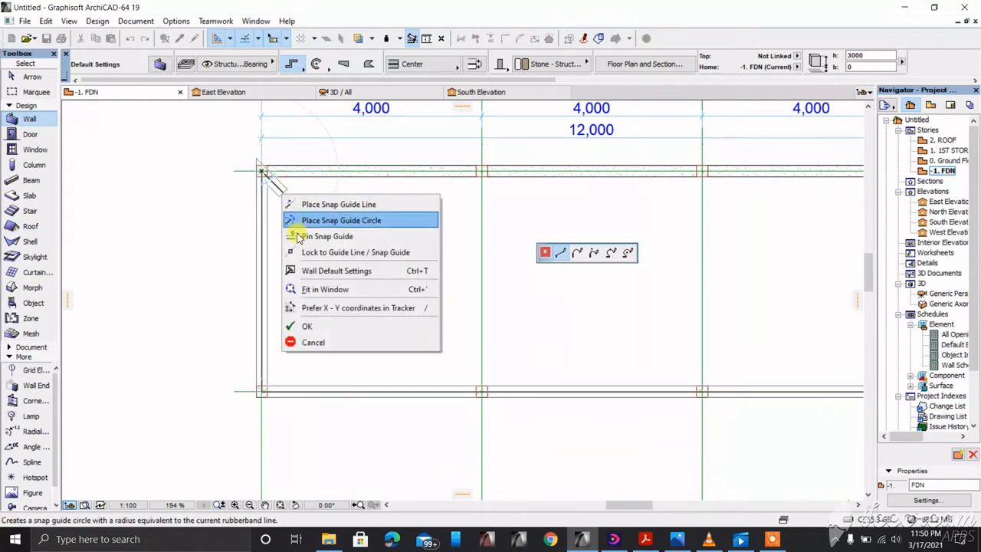
left_click(308, 328)
scroll(368, 287, "down", 5)
scroll(353, 304, "up", 3)
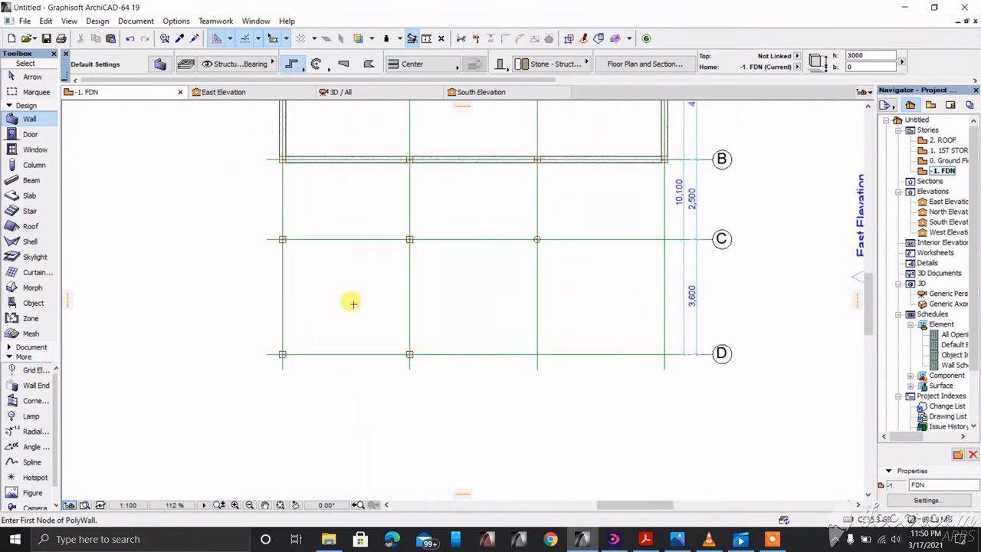
Step: Draw a closed polywall from 3/B down grid 3 to D, then up grid 4 through C and B
left_click(410, 158)
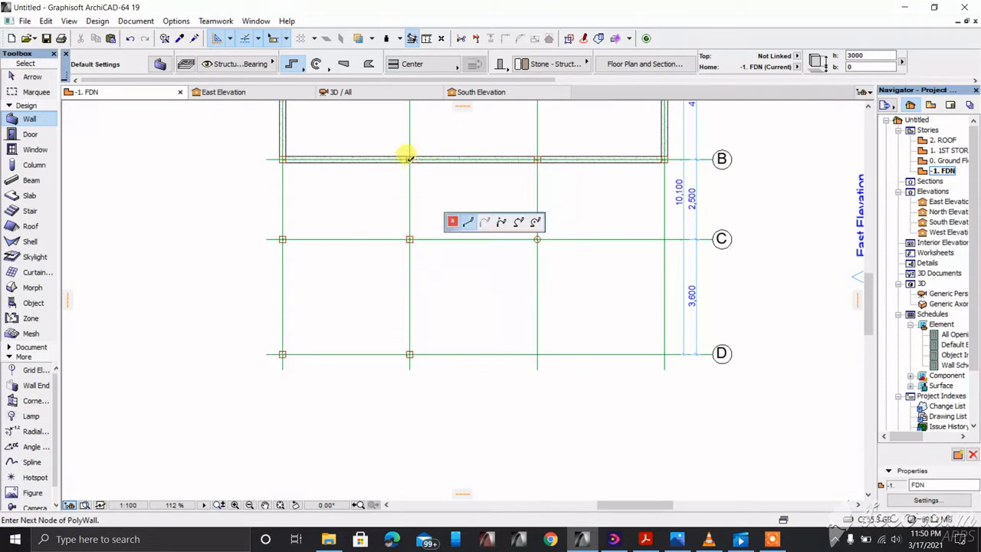
scroll(400, 304, "up", 3)
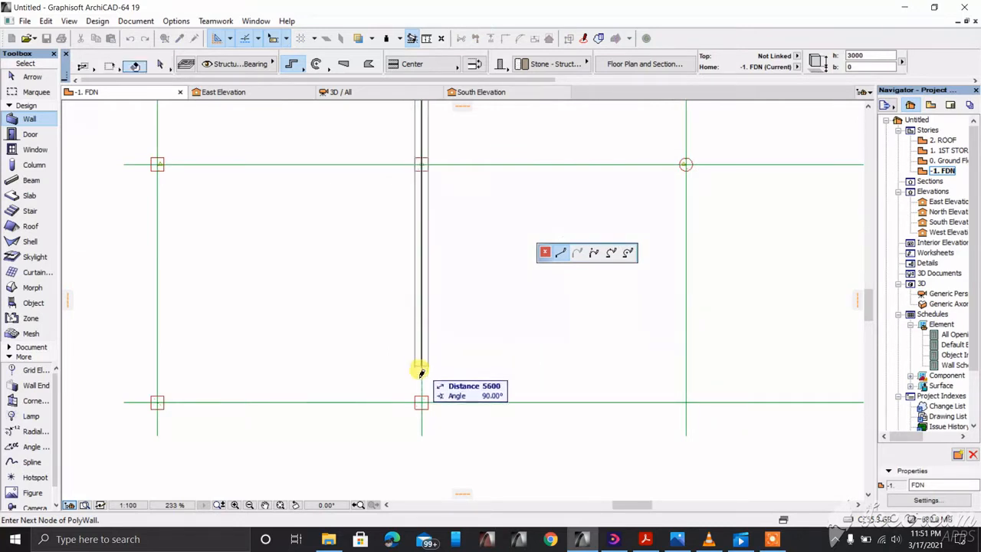
left_click(422, 160)
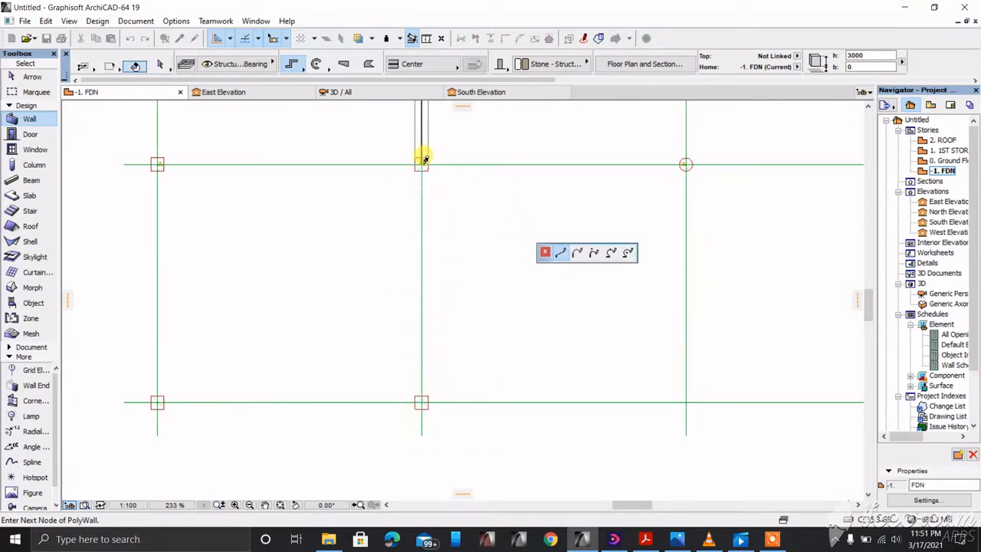
left_click(422, 402)
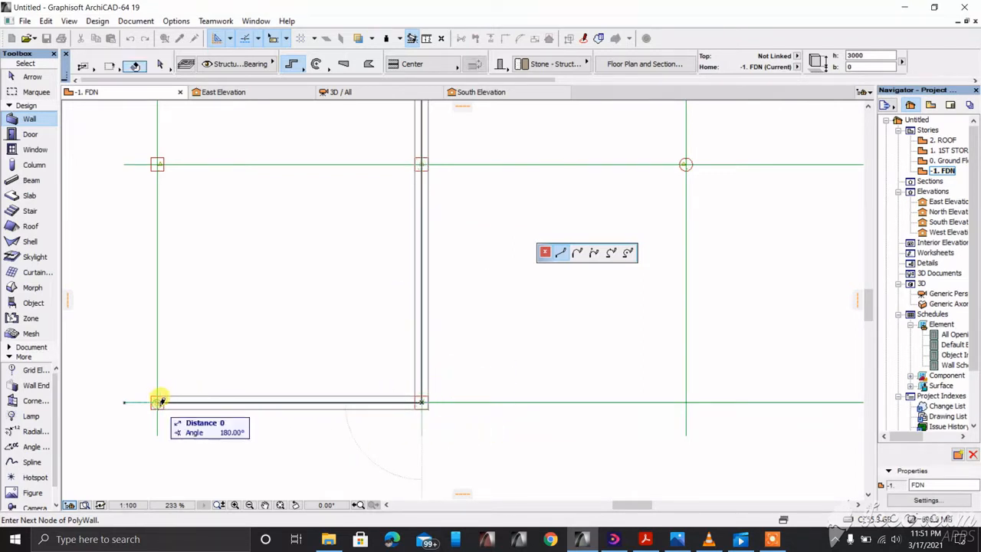
scroll(220, 414, "down", 2)
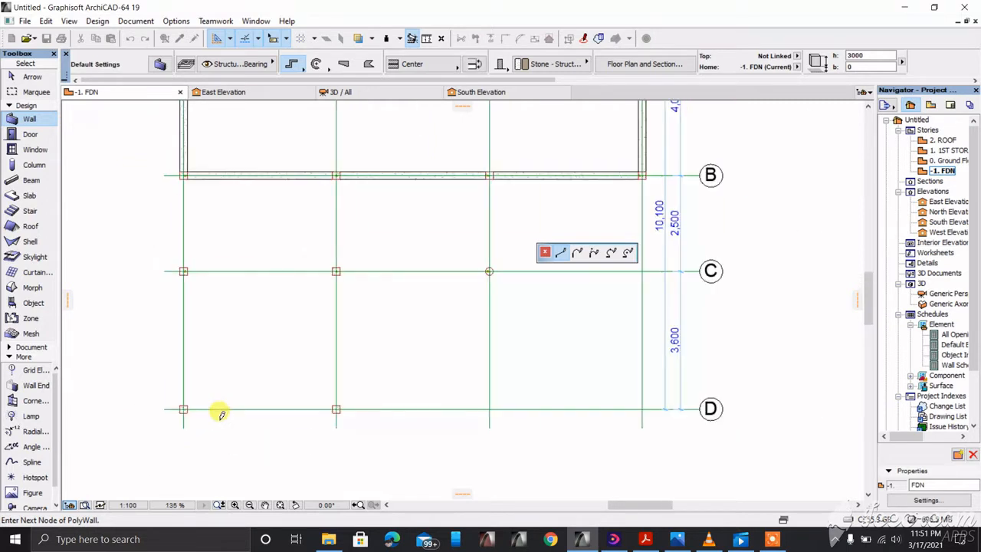
left_click(184, 267)
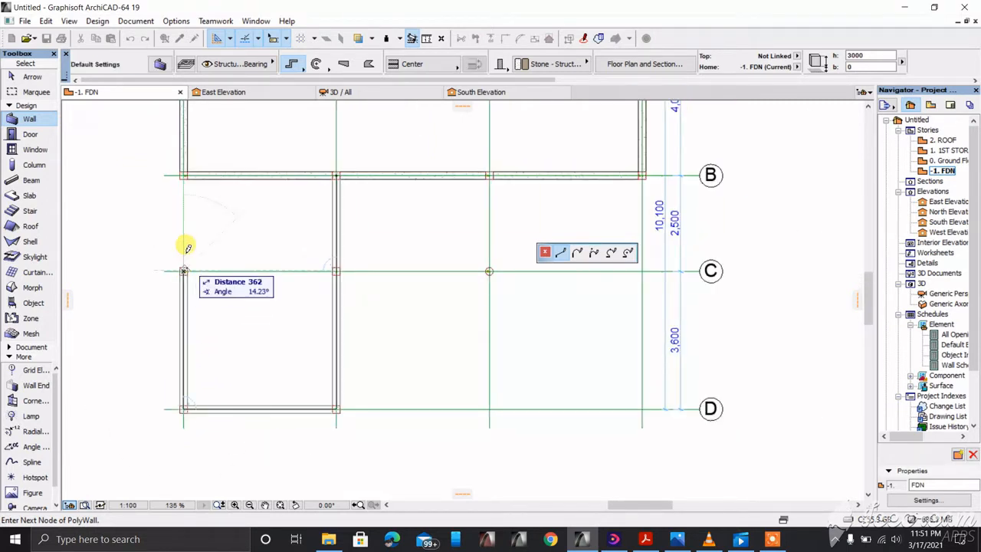
left_click(185, 174)
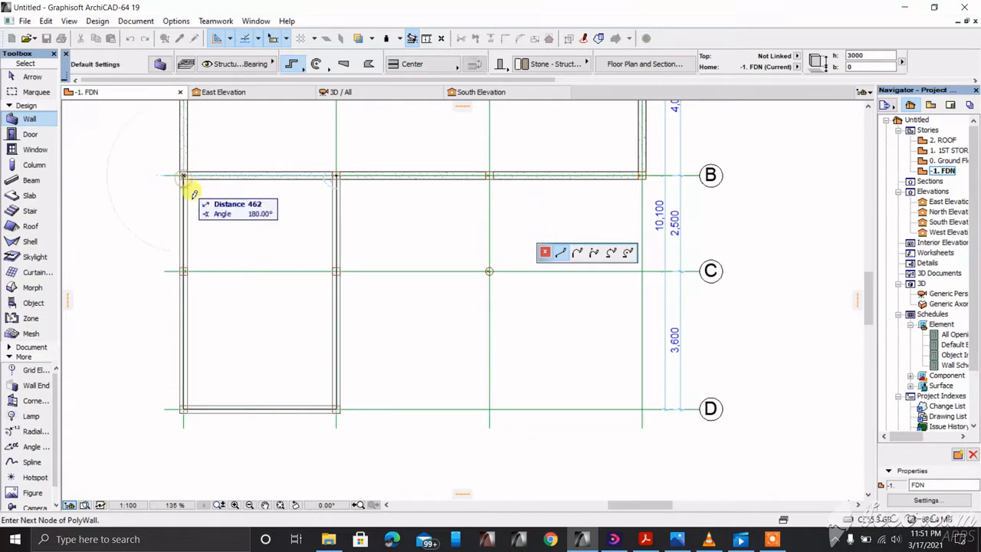
left_click(187, 171)
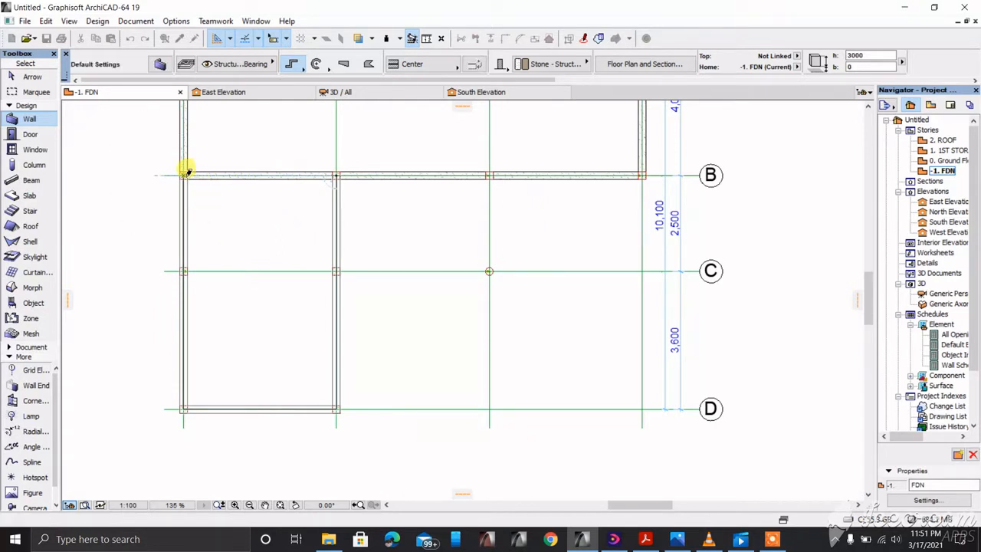
mouse_move(709, 539)
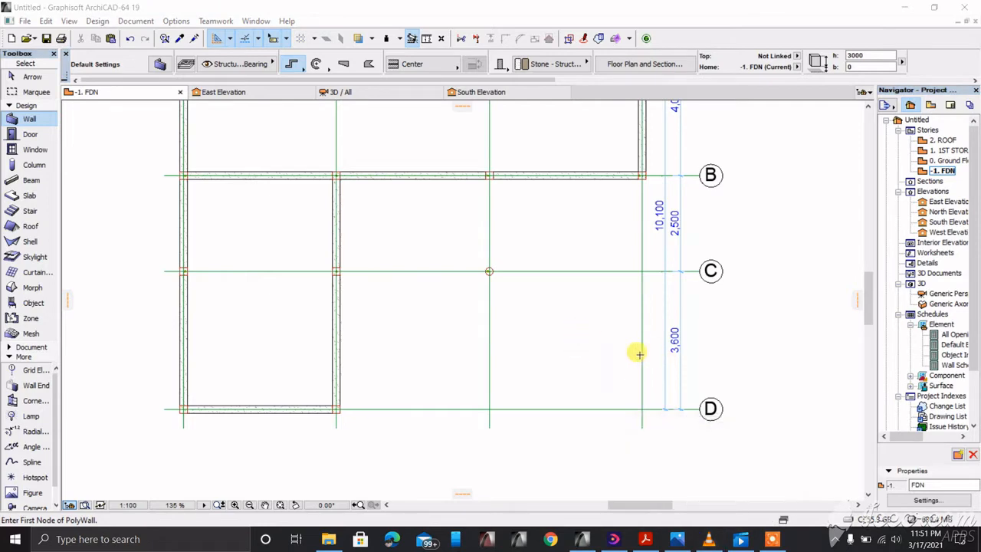
Step: Draw a wall along grid C from the grid 3 junction to the grid 4 wall and finish it
scroll(469, 379, "down", 3)
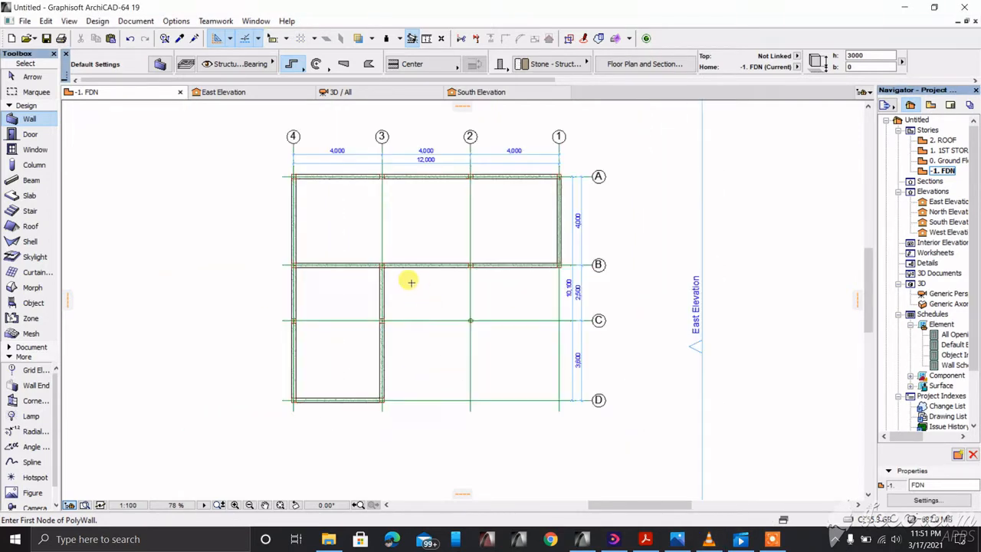
scroll(333, 312, "up", 3)
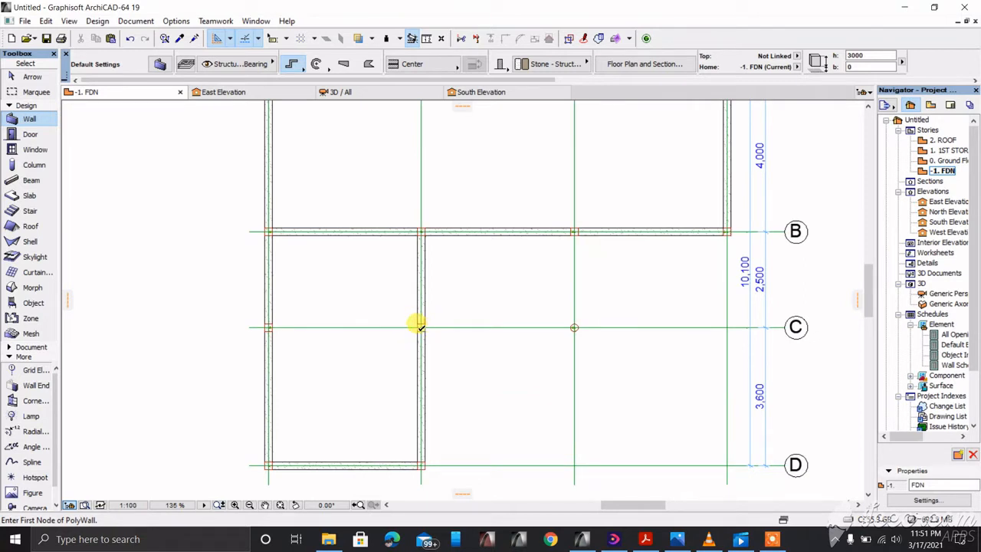
left_click(422, 327)
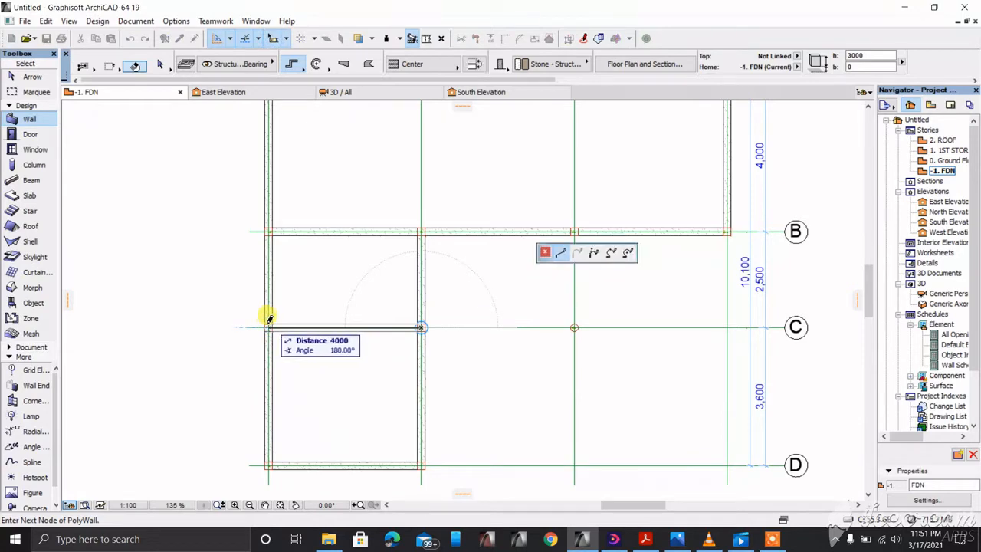
left_click(269, 326)
right_click(302, 296)
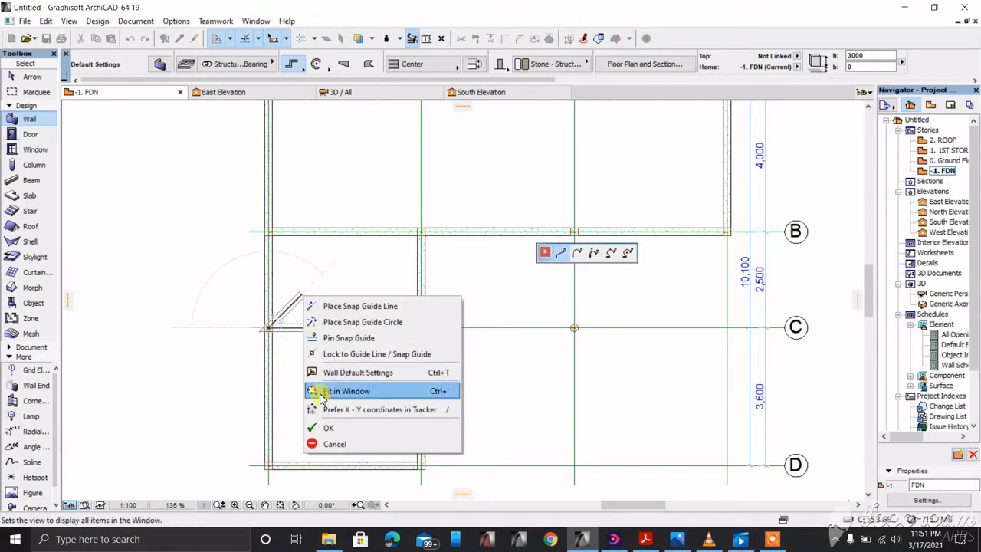
left_click(327, 428)
scroll(479, 369, "down", 4)
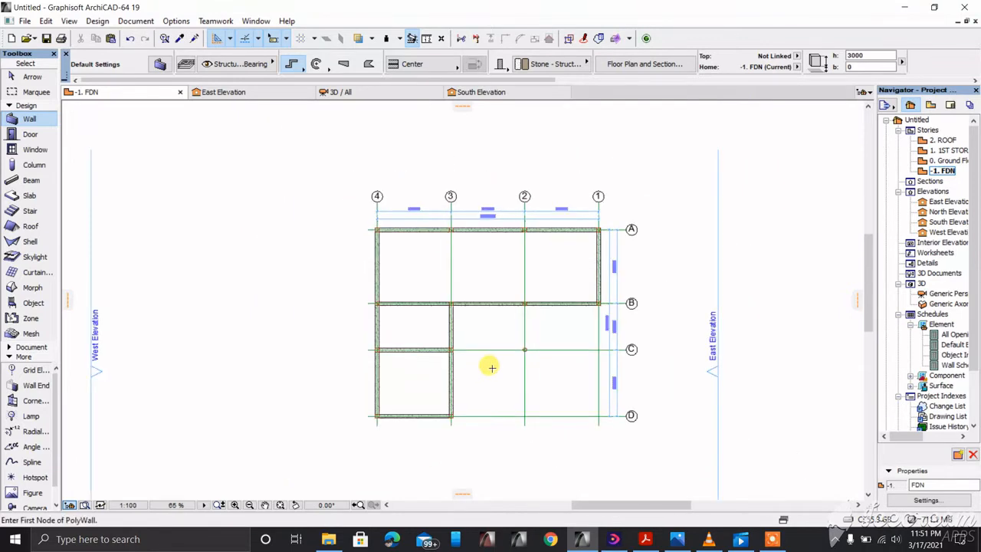
key("F3")
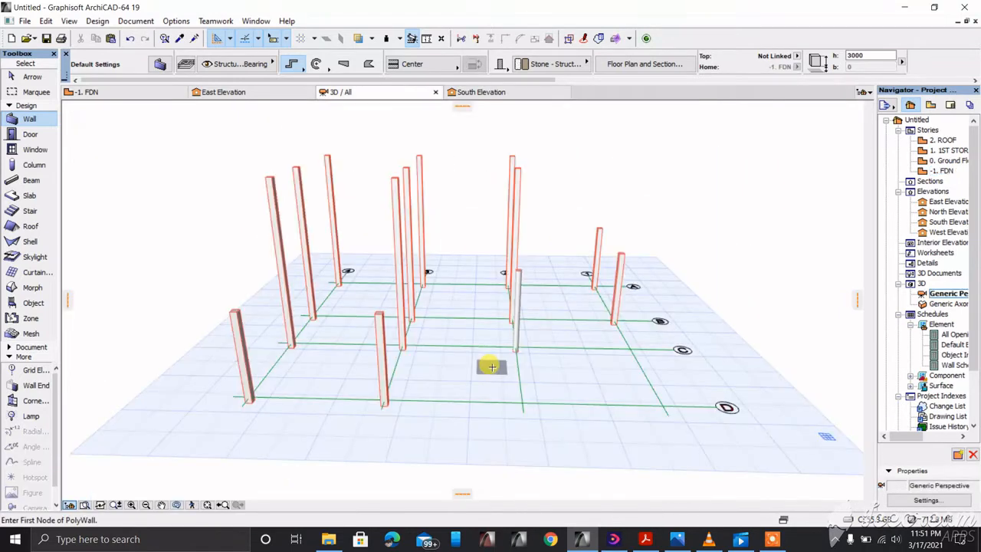
scroll(482, 342, "down", 1)
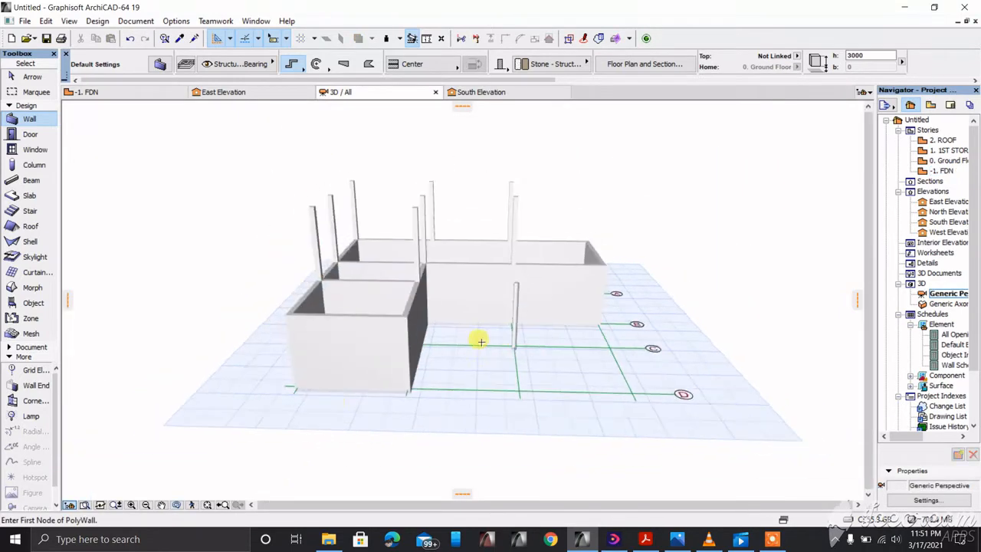
left_click(176, 505)
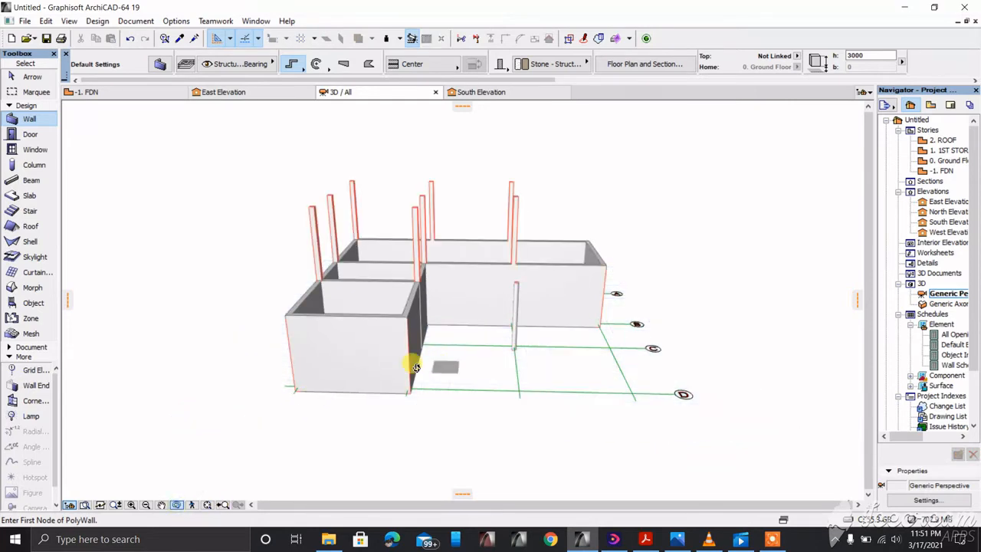
left_click_drag(415, 367, 347, 342)
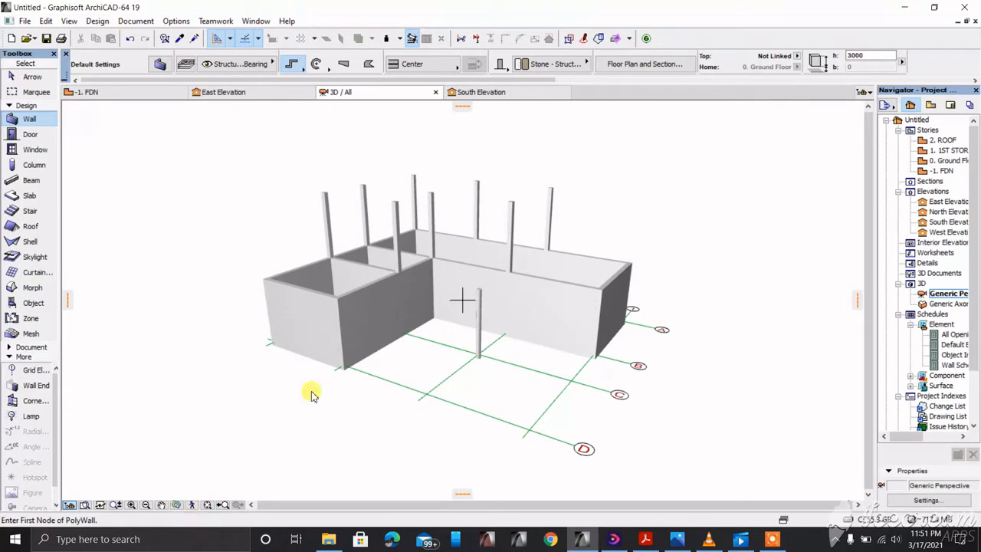
scroll(378, 230, "up", 8)
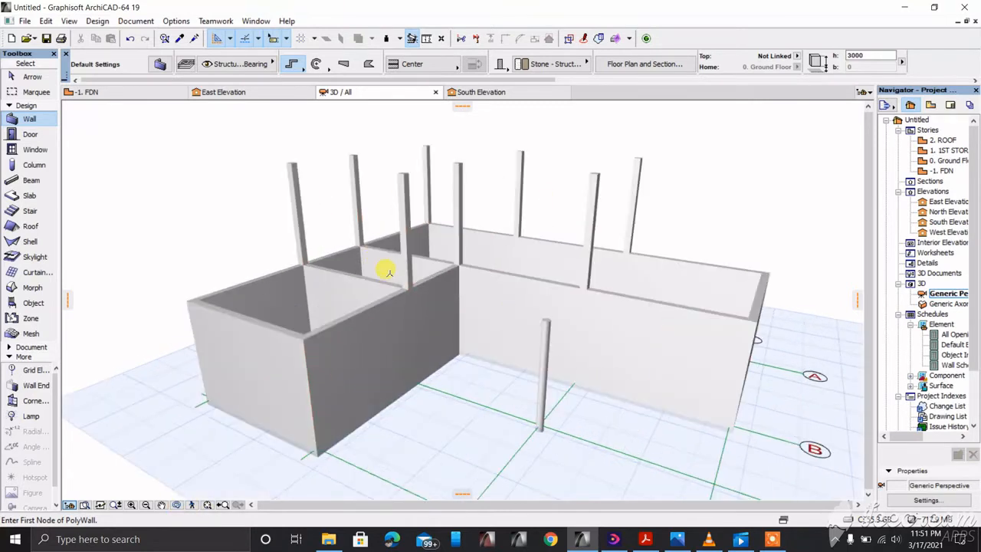
key("F2")
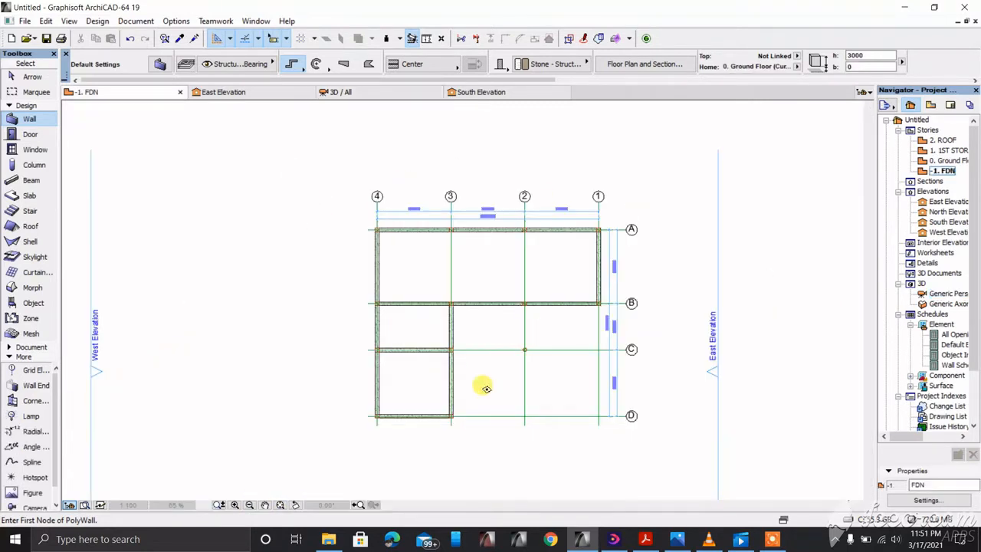
Step: Select all walls plus the lower horizontal wall and zoom in on the 3/C junction
scroll(464, 342, "up", 5)
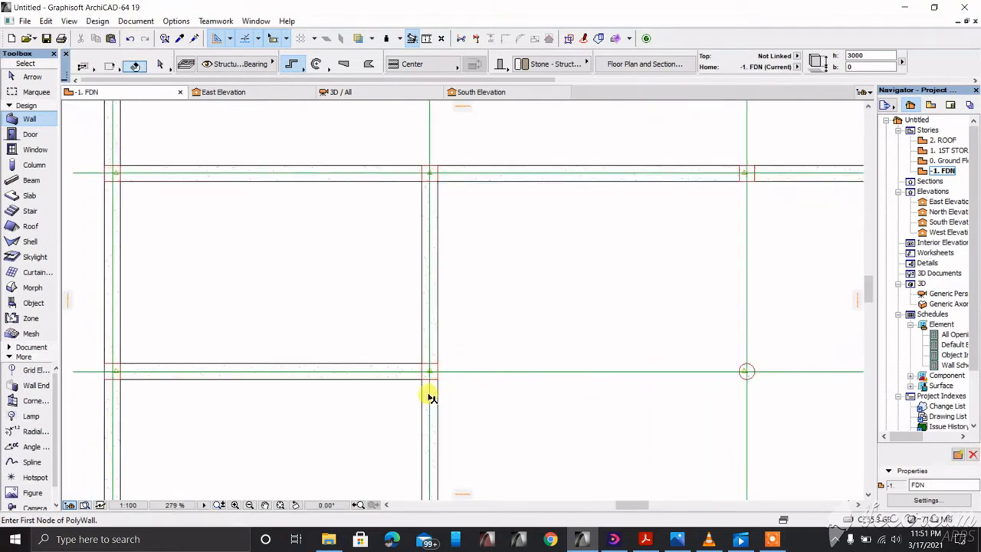
key("ctrl+a")
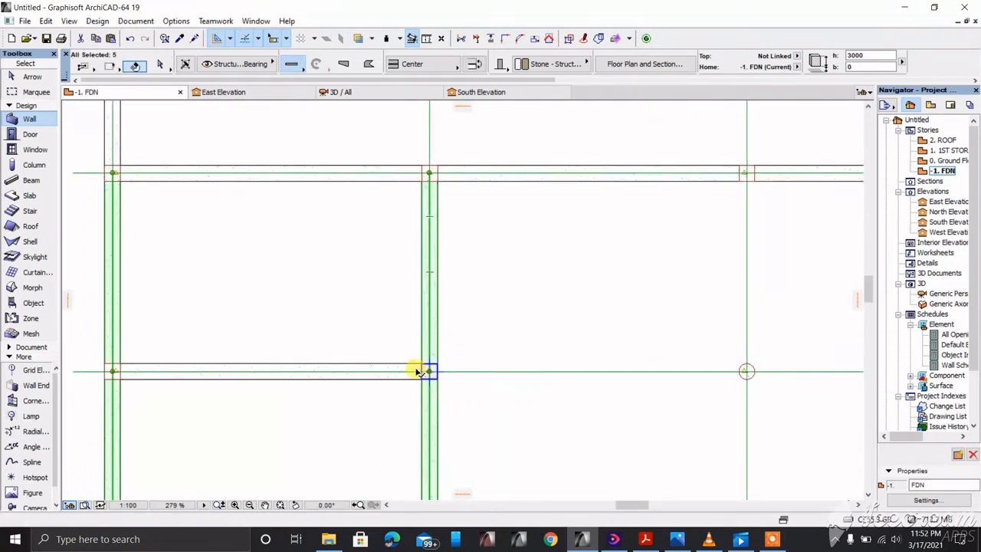
left_click(411, 375, "shift")
scroll(414, 371, "up", 7)
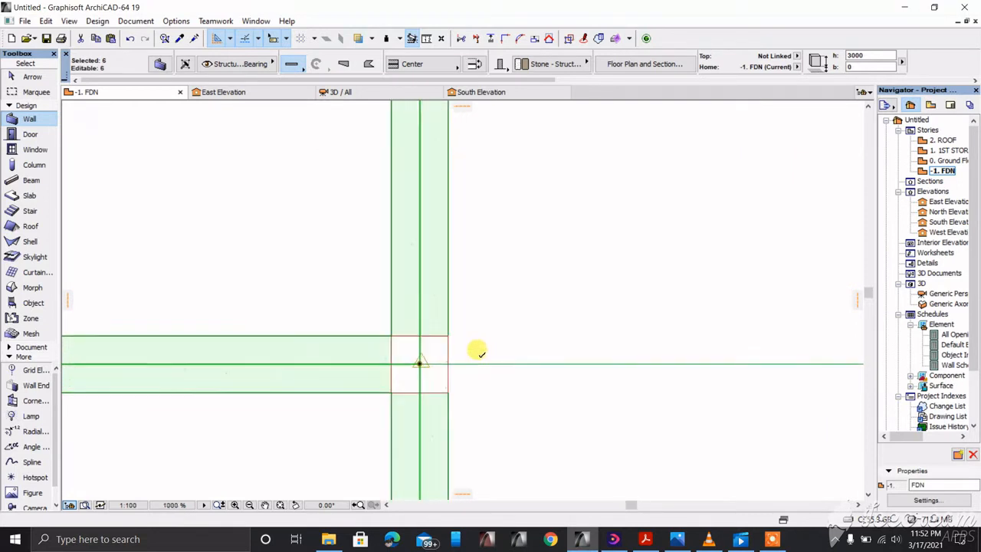
scroll(413, 371, "up", 5)
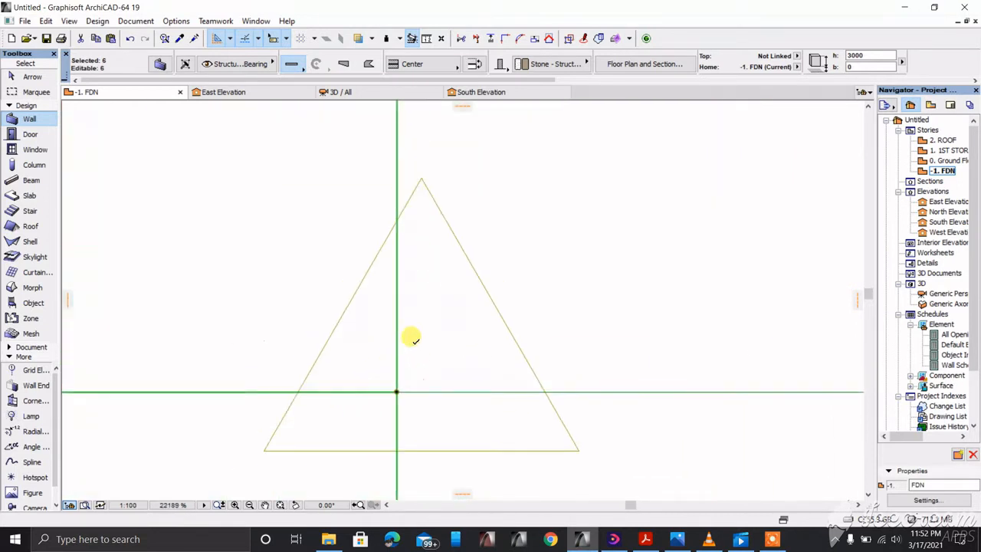
scroll(409, 335, "down", 6)
scroll(427, 306, "down", 5)
Step: Clear the wall selection and switch to the 3D view
key("Escape")
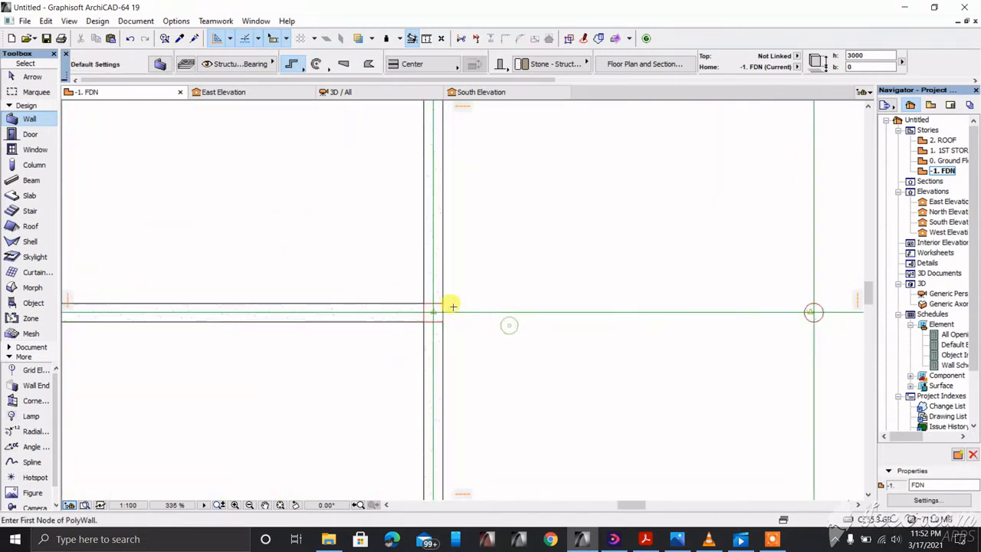
scroll(449, 304, "down", 6)
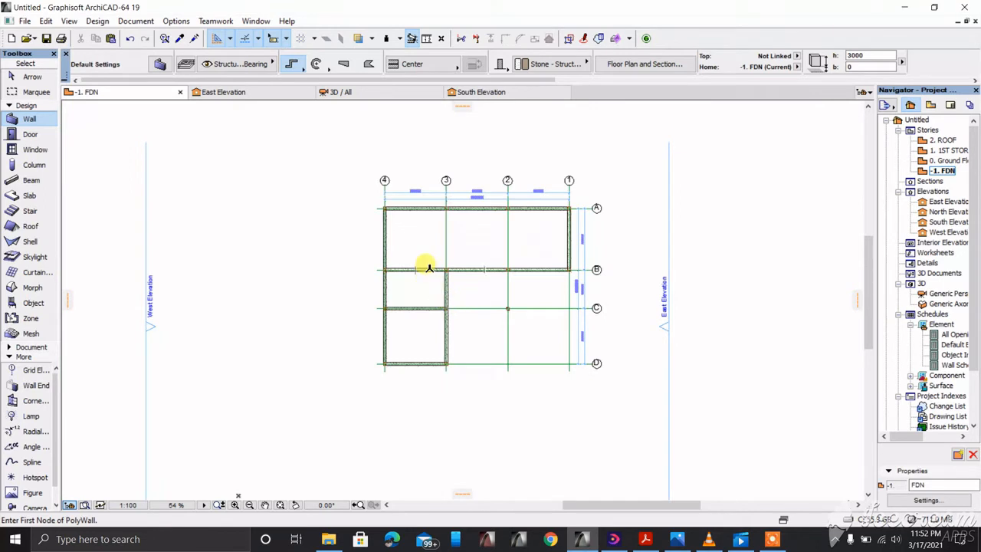
scroll(429, 268, "up", 1)
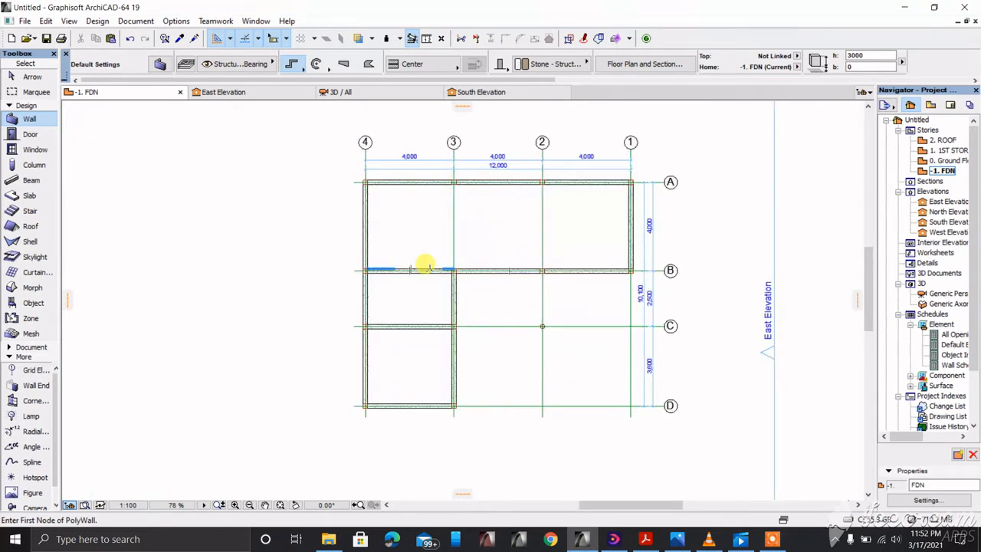
key("F3")
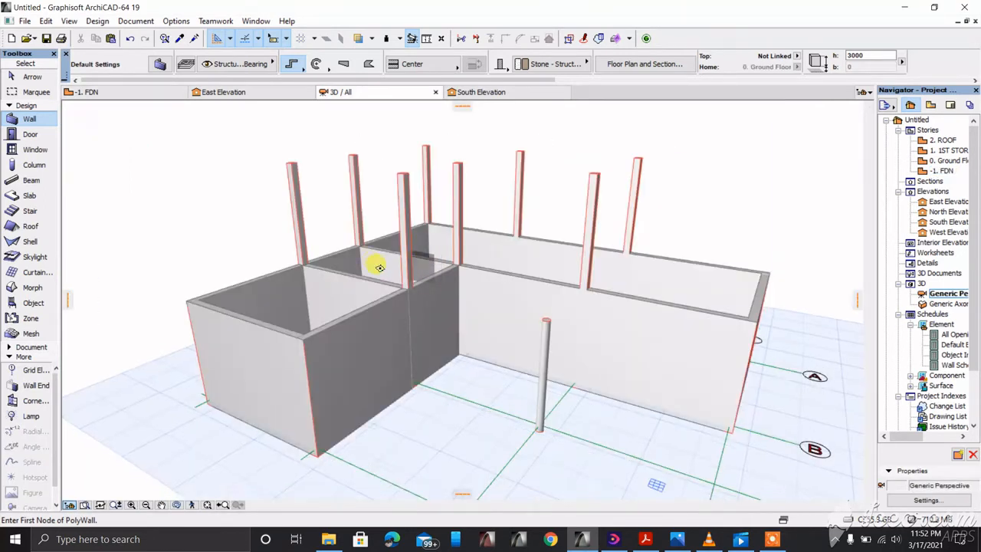
Step: Select a foundation wall and its whole group in 3D, deselect, then return to the -1. FDN plan
scroll(393, 265, "up", 3)
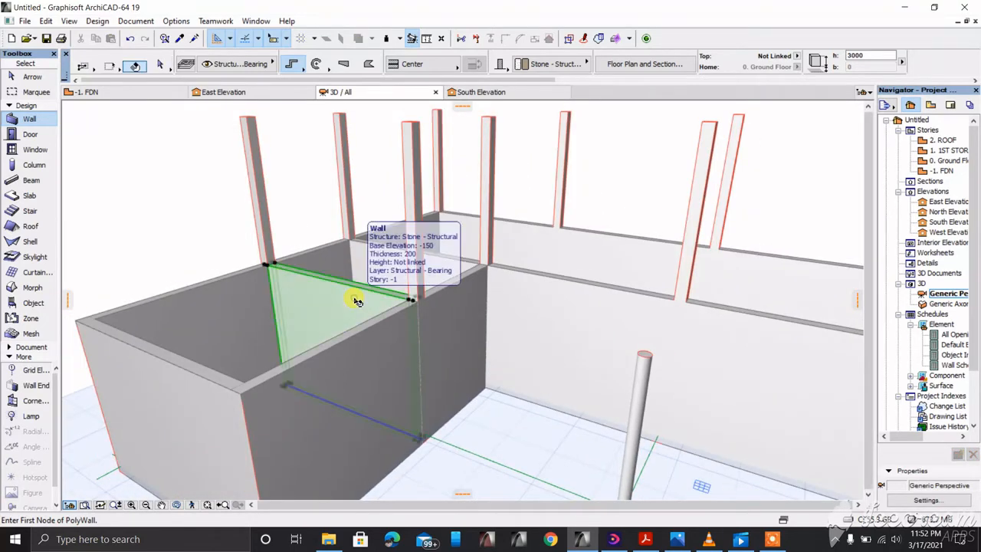
left_click(321, 278, "shift")
scroll(328, 261, "down", 1)
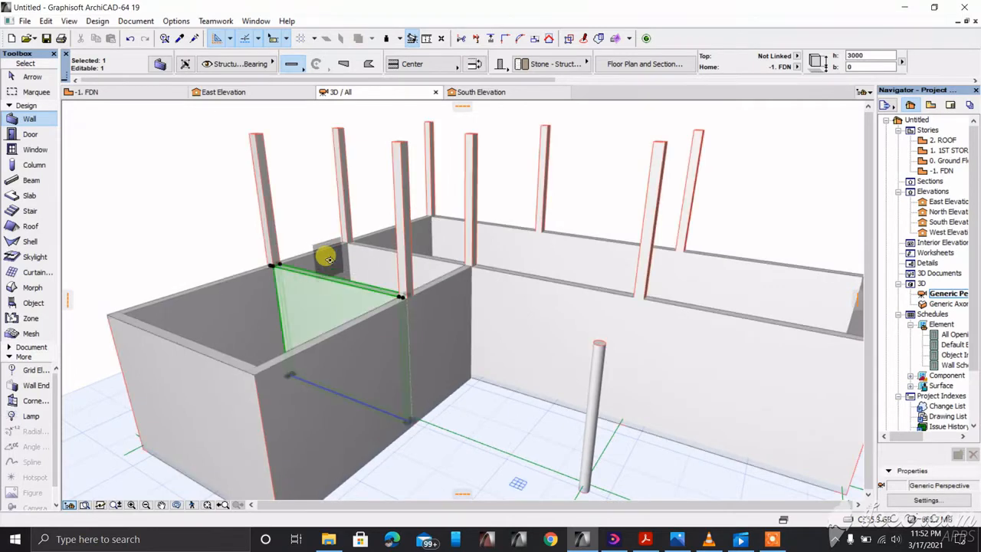
left_click(327, 261, "shift")
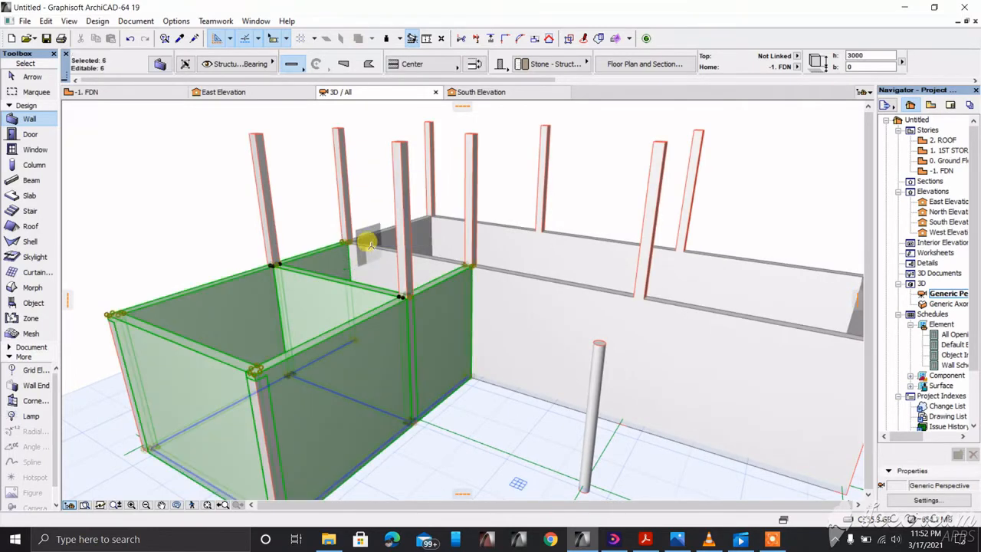
key("Escape")
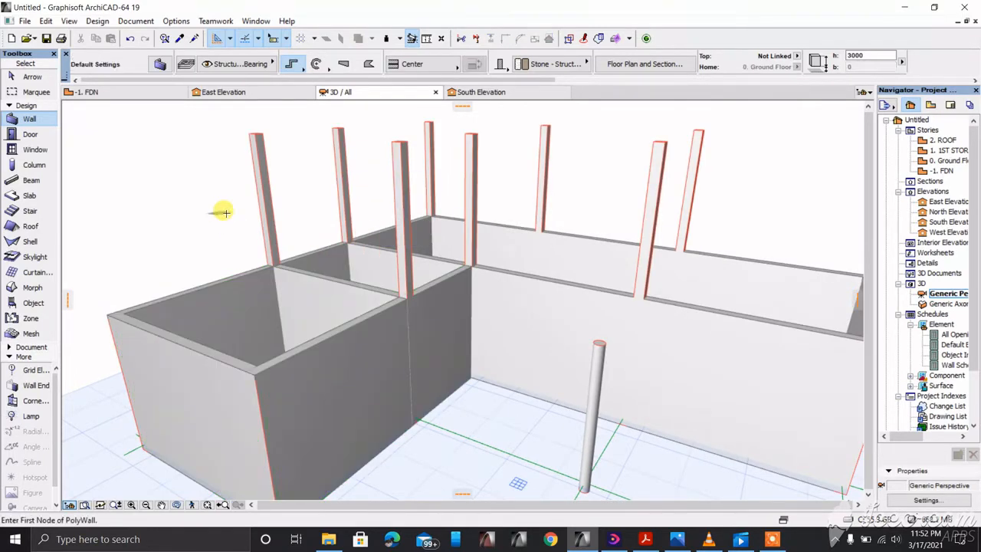
key("F2")
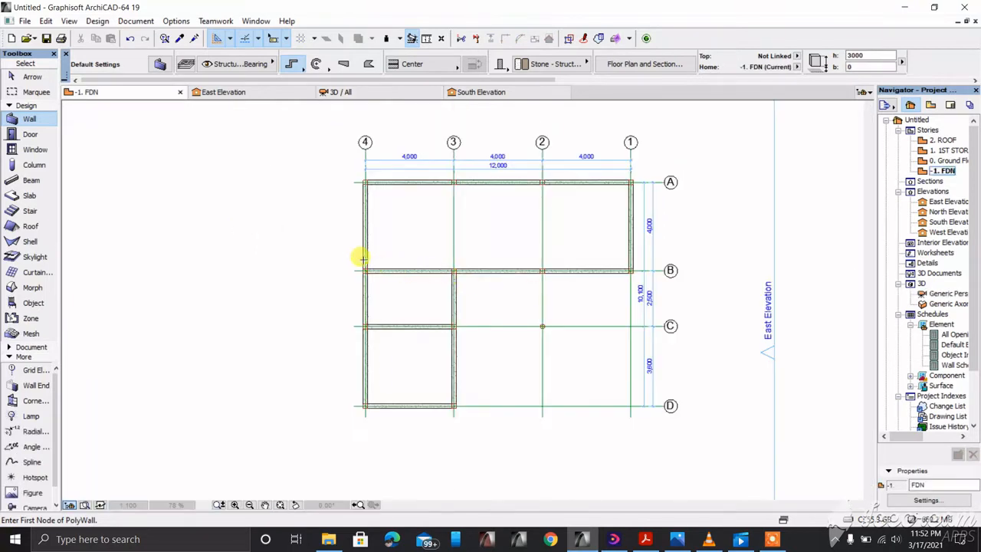
Step: Select the grouped walls and turn on Suspend Groups
left_click(365, 257)
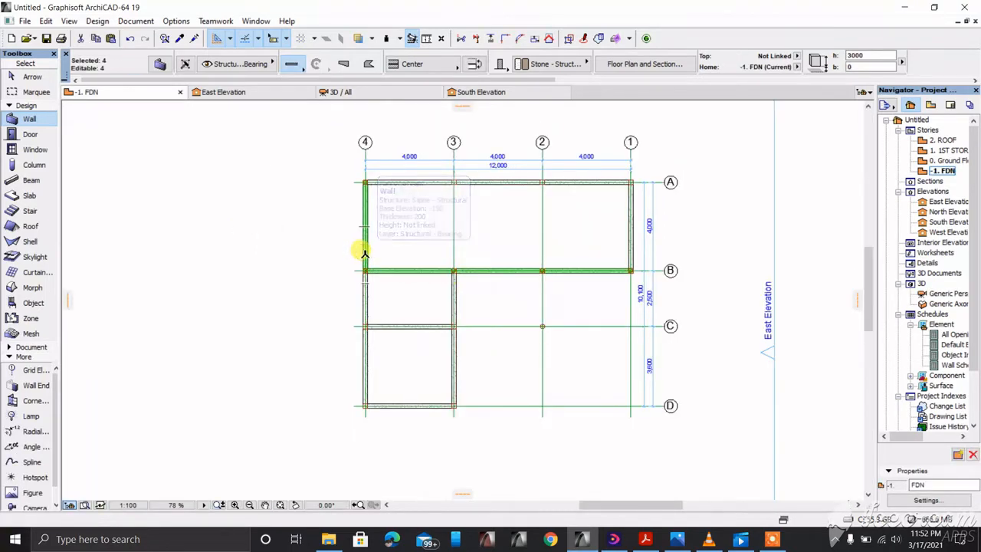
scroll(444, 258, "up", 3)
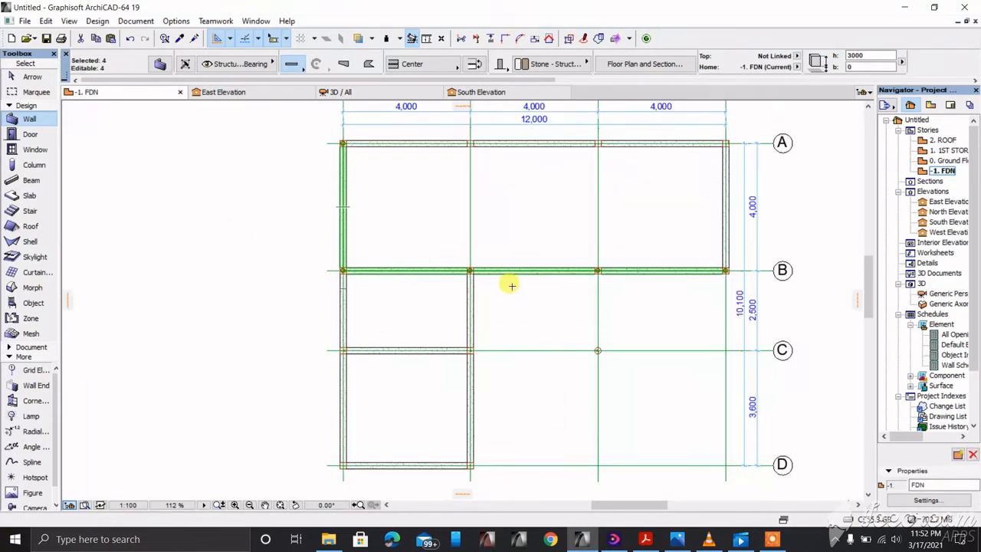
left_click(571, 40)
key("Escape")
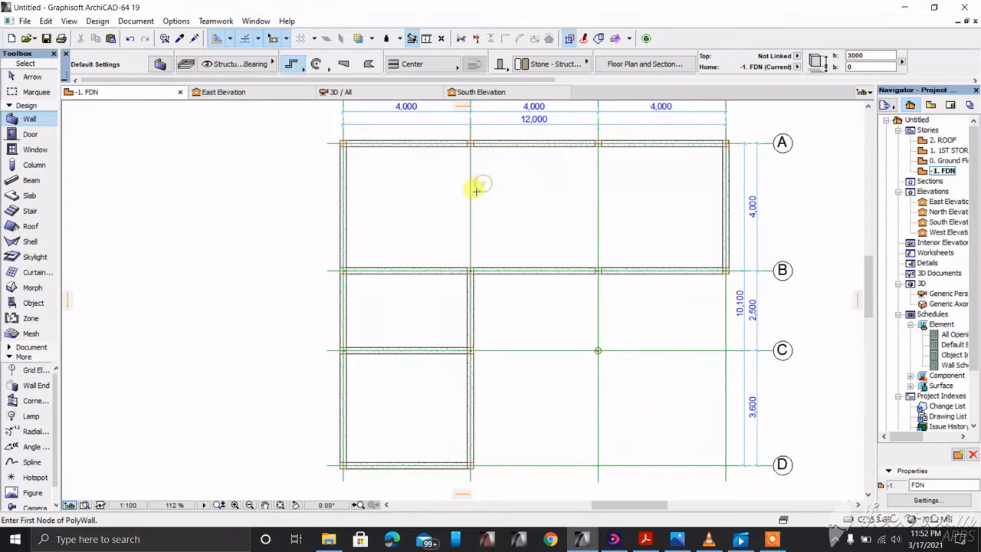
Step: Select the left wall between C and D on its own, deselect it, then select grid line 2
scroll(438, 286, "down", 1)
scroll(448, 330, "up", 2)
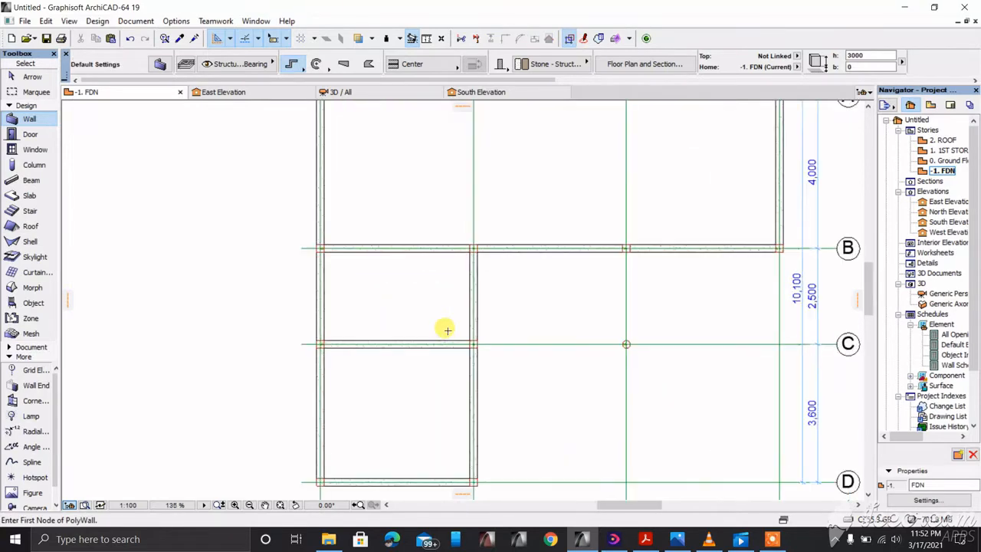
scroll(363, 248, "down", 2)
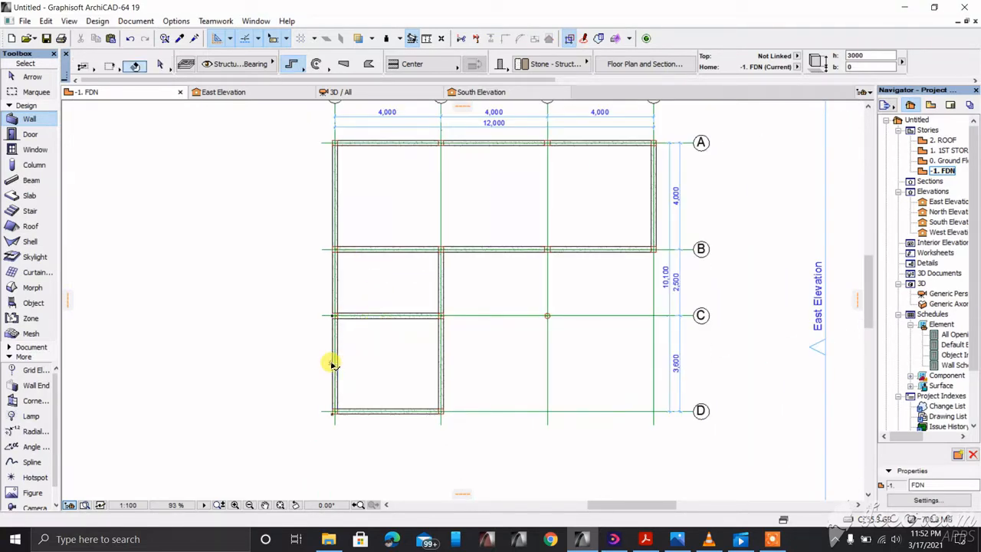
left_click(335, 366, "shift")
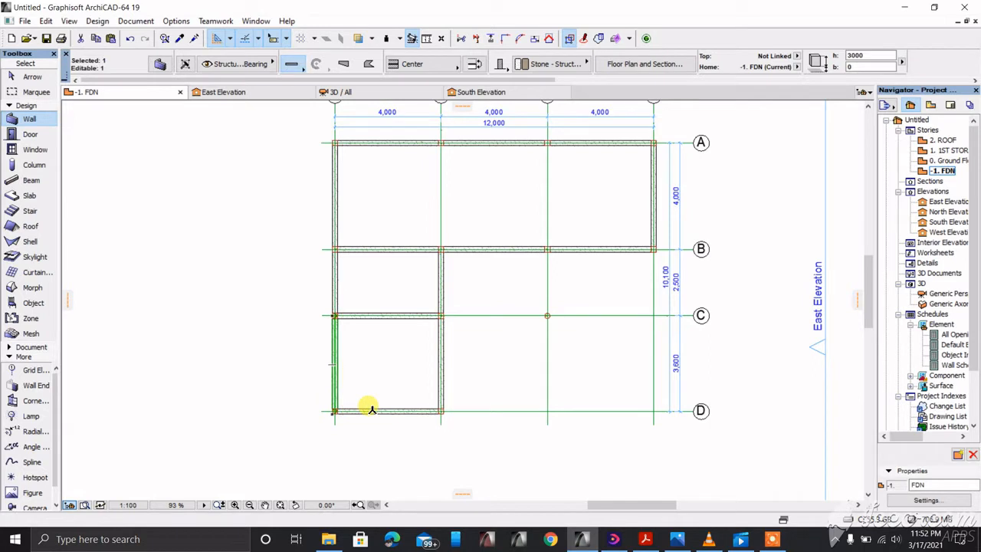
right_click(394, 357)
left_click(410, 420)
key("Escape")
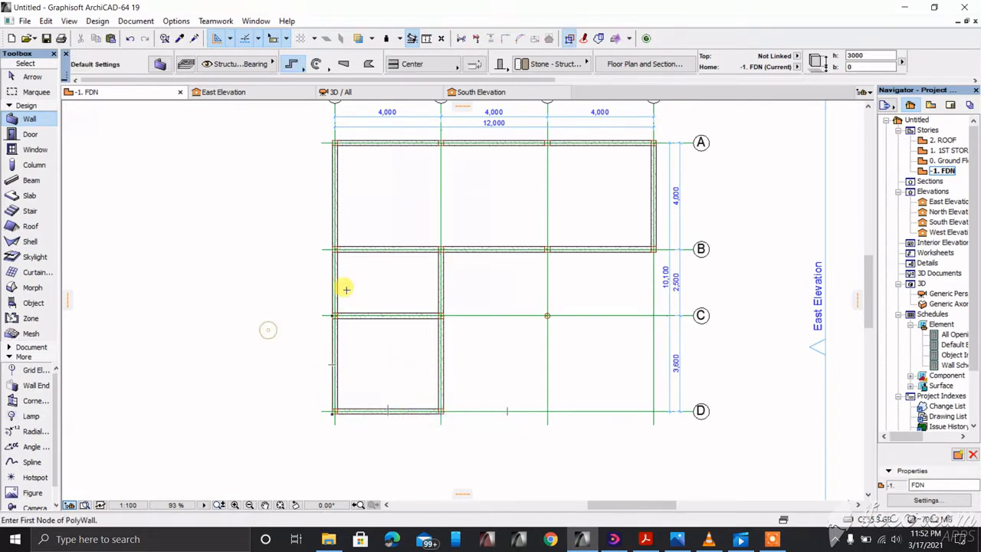
left_click(546, 277, "shift")
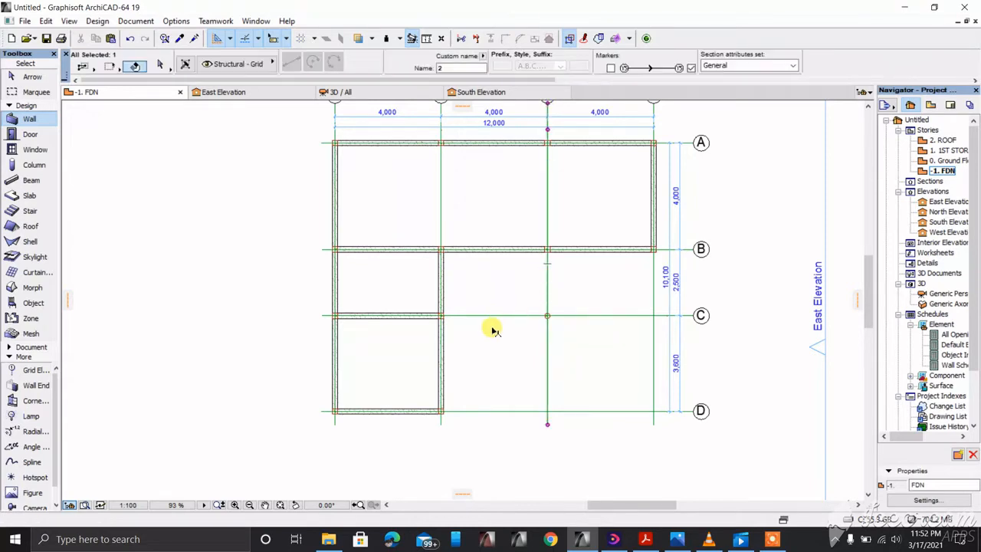
Step: Select the four-wall top and right foundation group, clear it, and switch to 3D
scroll(532, 283, "down", 3)
key("Escape")
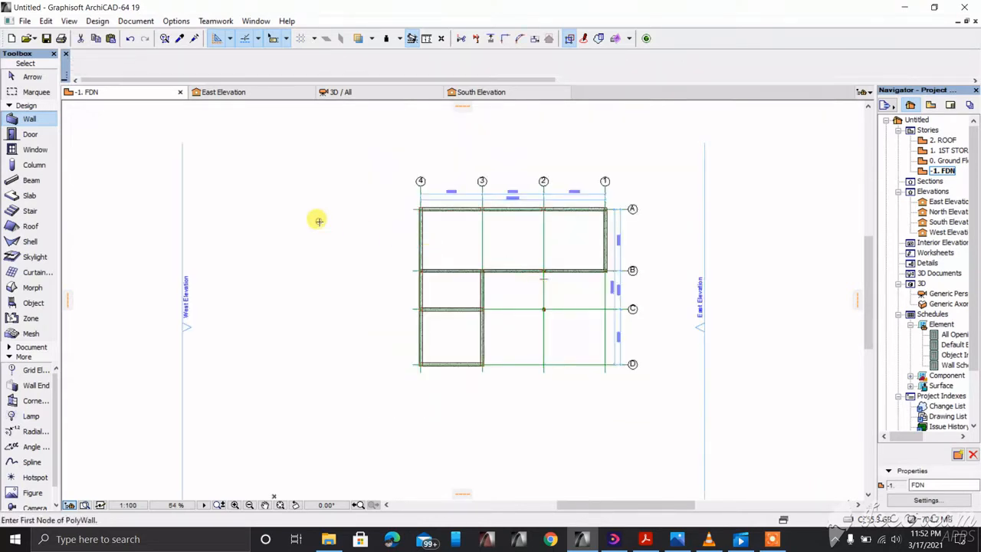
scroll(524, 258, "up", 2)
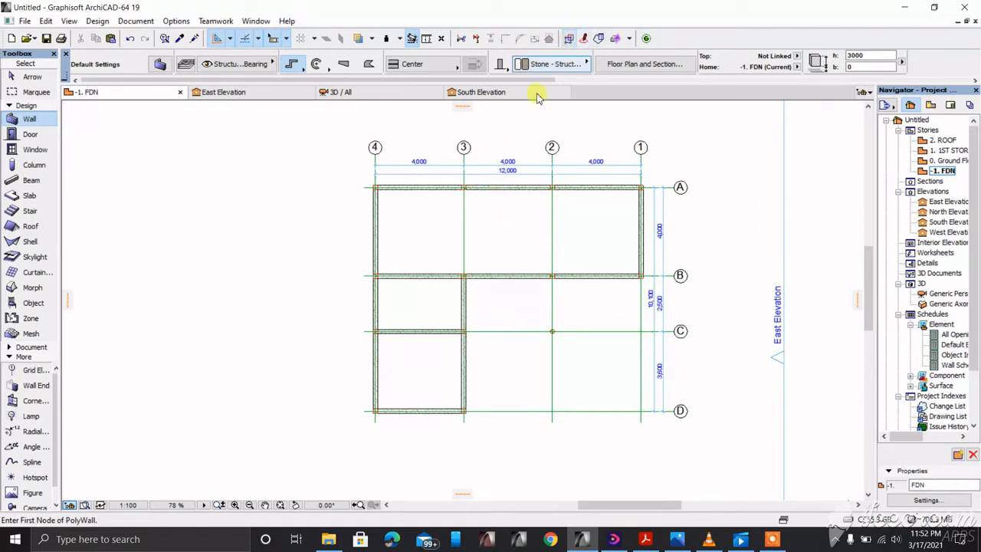
left_click(496, 187)
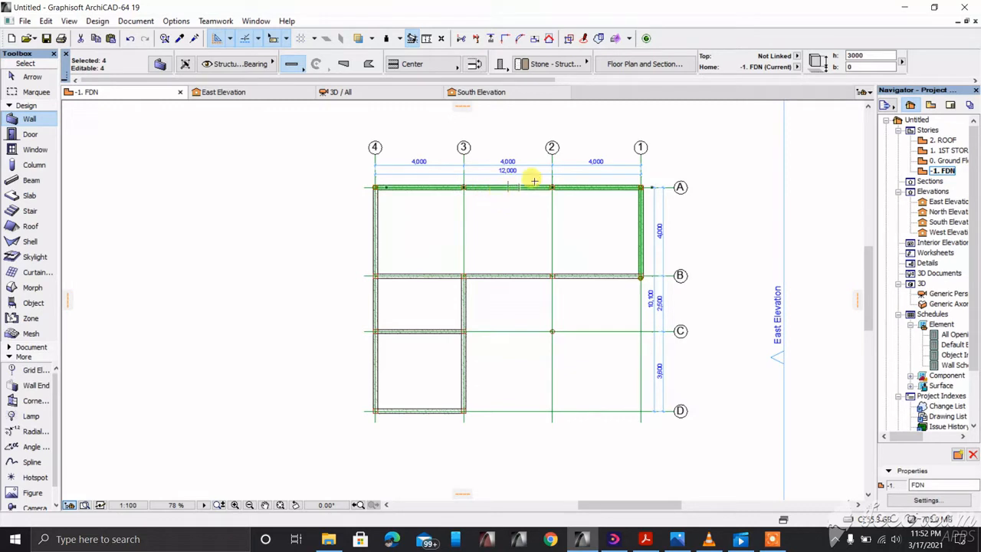
scroll(536, 178, "up", 2)
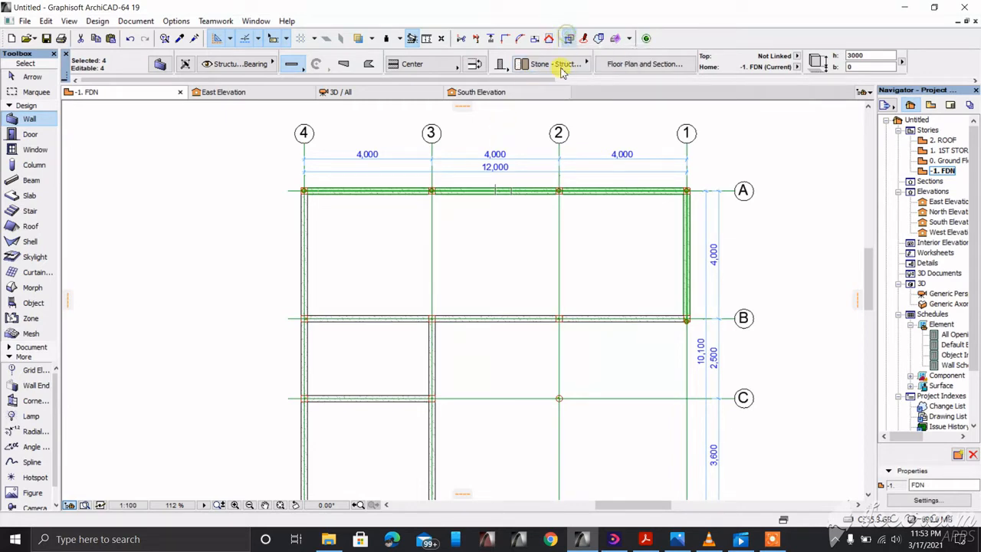
key("Escape")
scroll(471, 212, "down", 2)
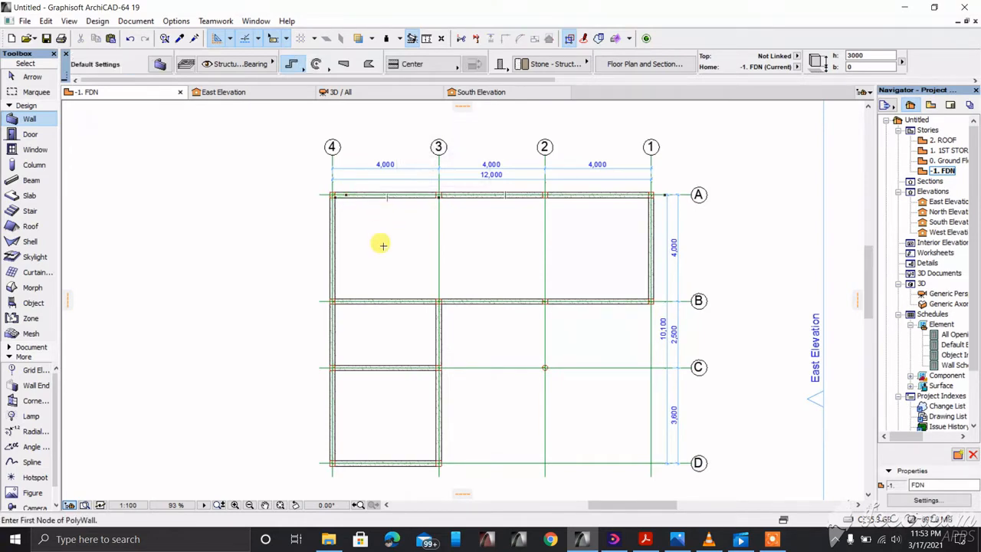
key("F3")
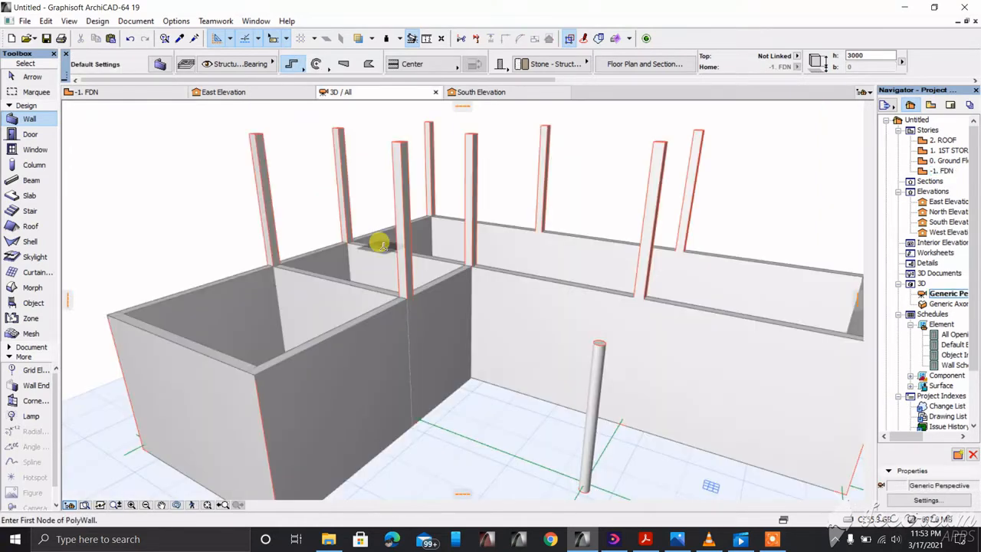
Step: Select the eight rear-block walls in 3D and open their Wall Selection Settings
left_click(343, 258, "shift")
left_click(343, 258, "shift")
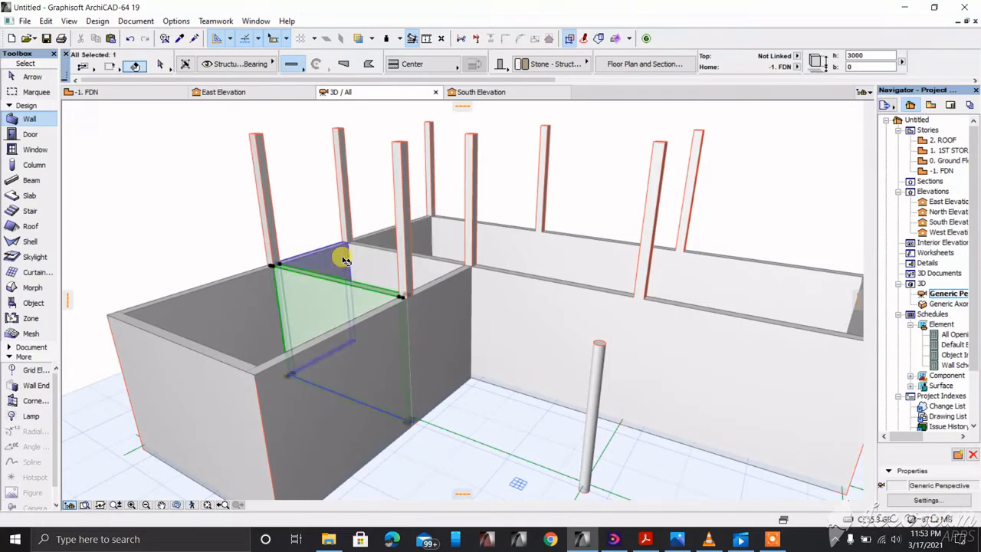
left_click(494, 235, "shift")
left_click(497, 237, "shift")
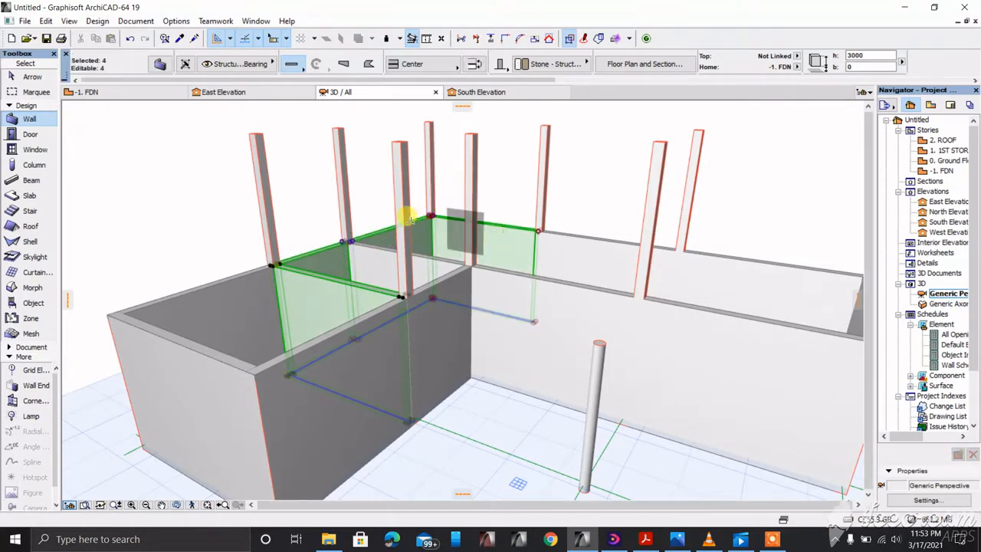
scroll(407, 217, "down", 1)
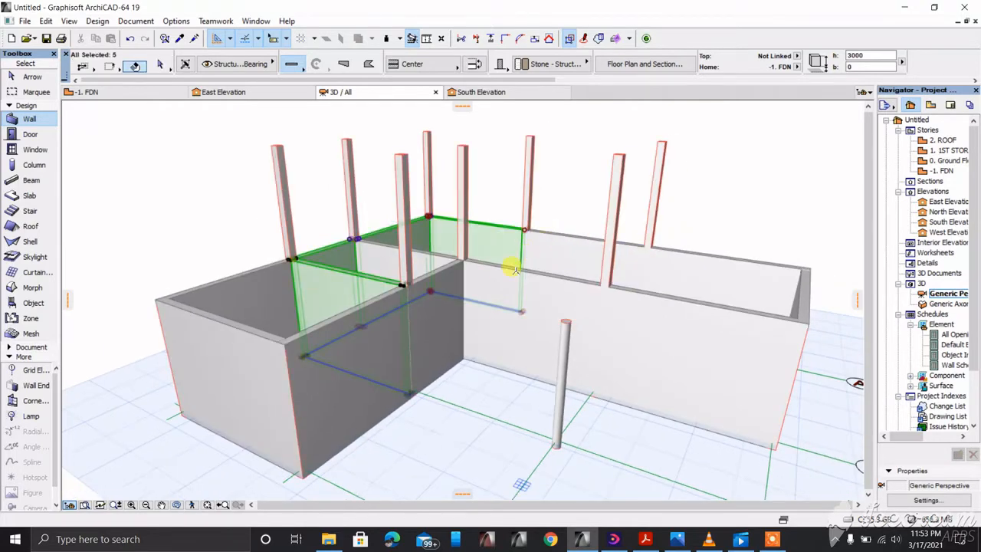
left_click(571, 262, "shift")
left_click(518, 294, "shift")
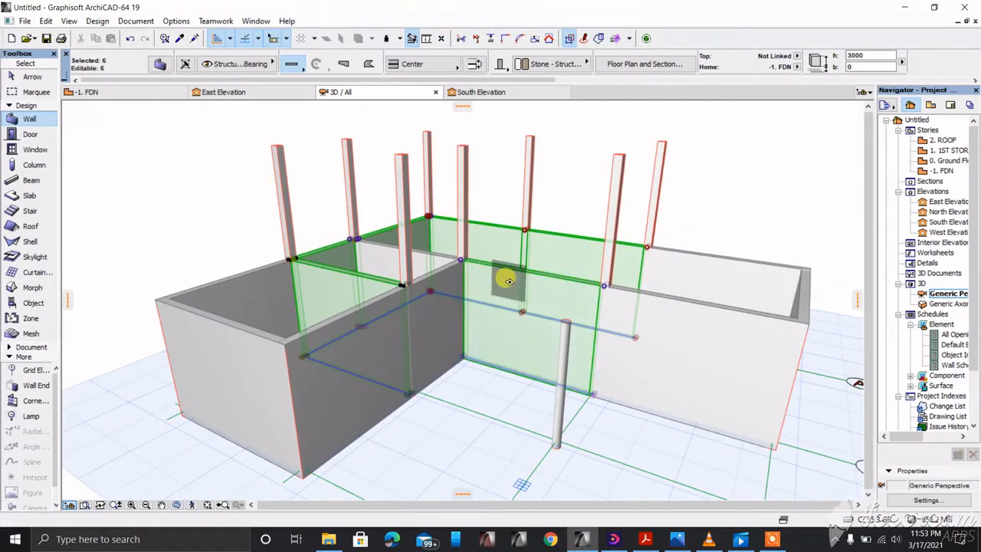
left_click(438, 275, "shift")
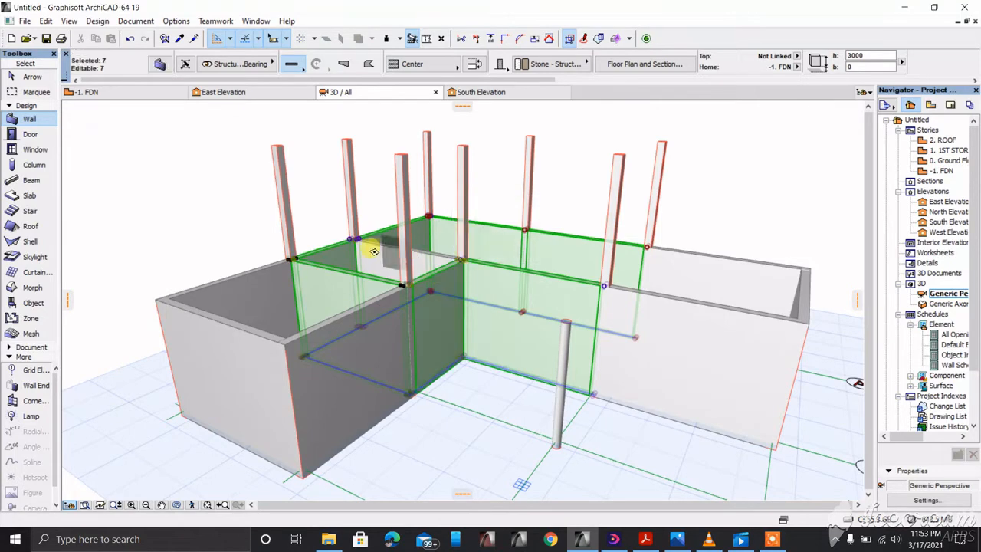
left_click(386, 254, "shift")
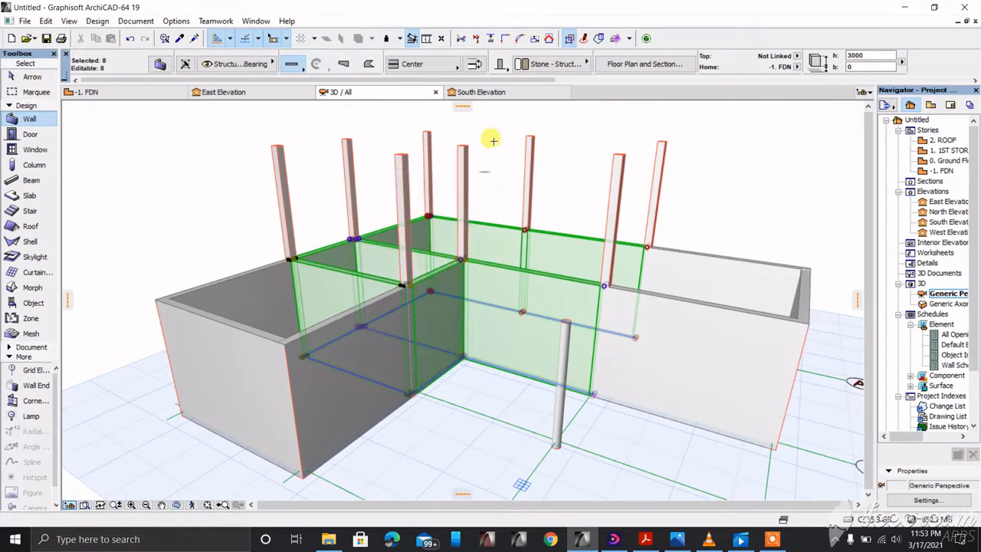
left_click(162, 65)
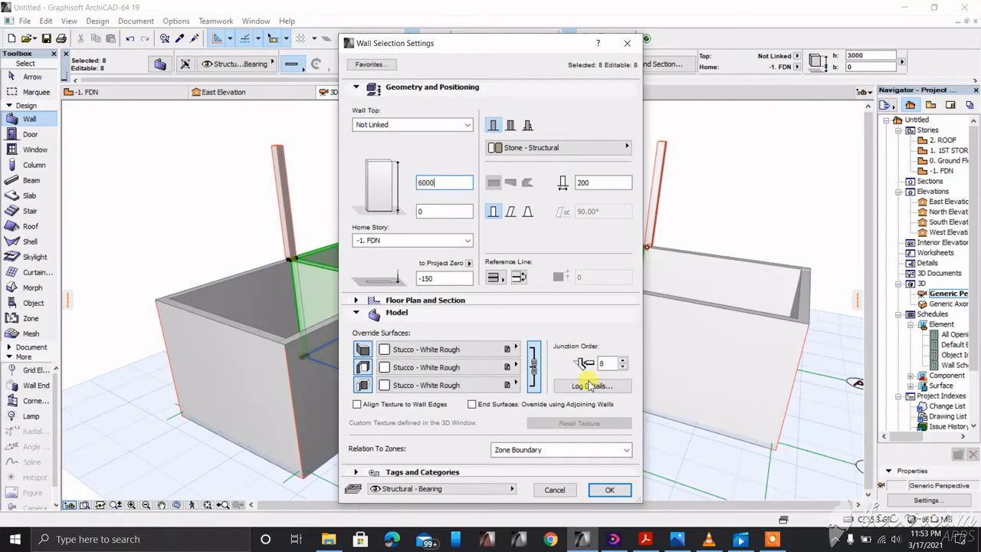
Step: Apply the 6000 height to the eight rear-block walls and go back to the -1. FDN plan
left_click(610, 490)
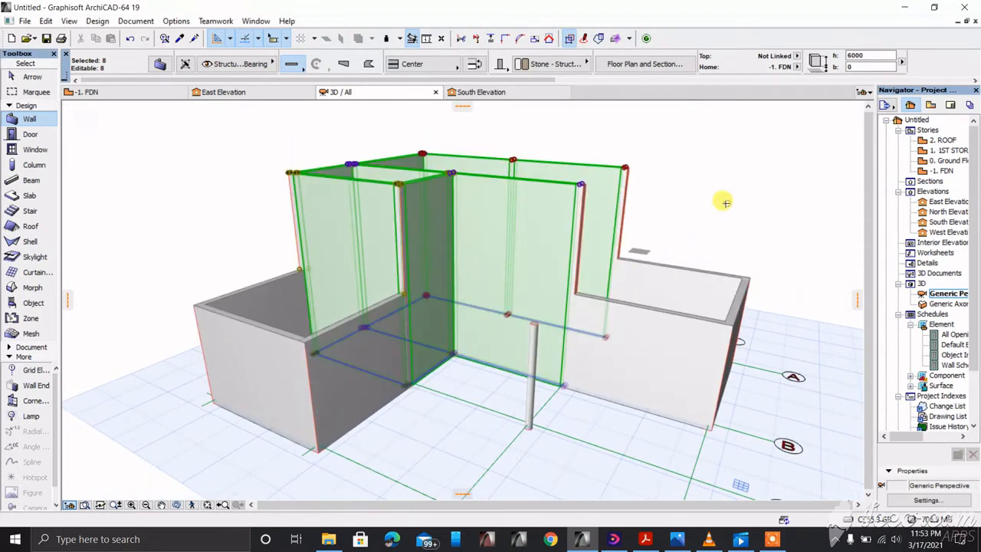
key("Escape")
key("F2")
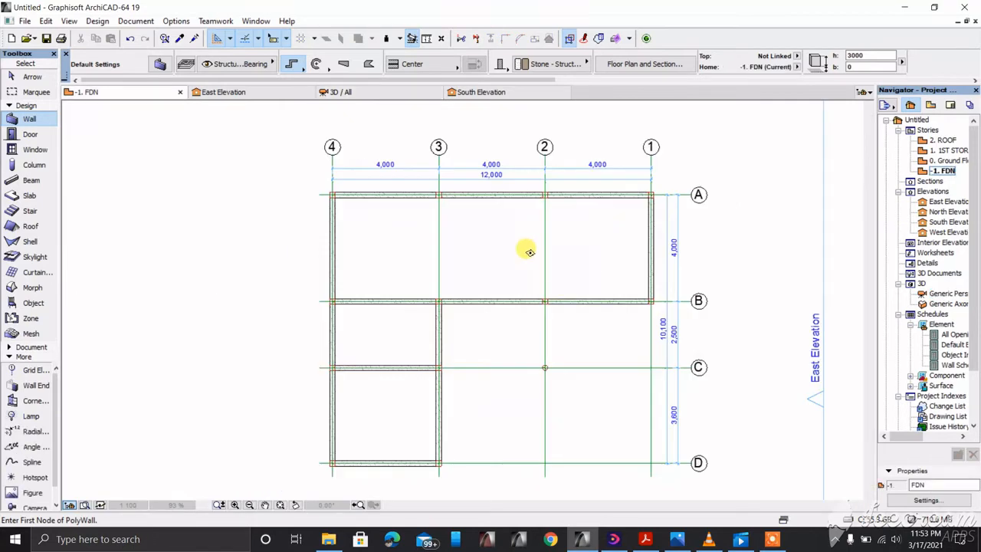
Step: Draw a polywall along grid 2 from grid A to grid B
scroll(547, 199, "up", 2)
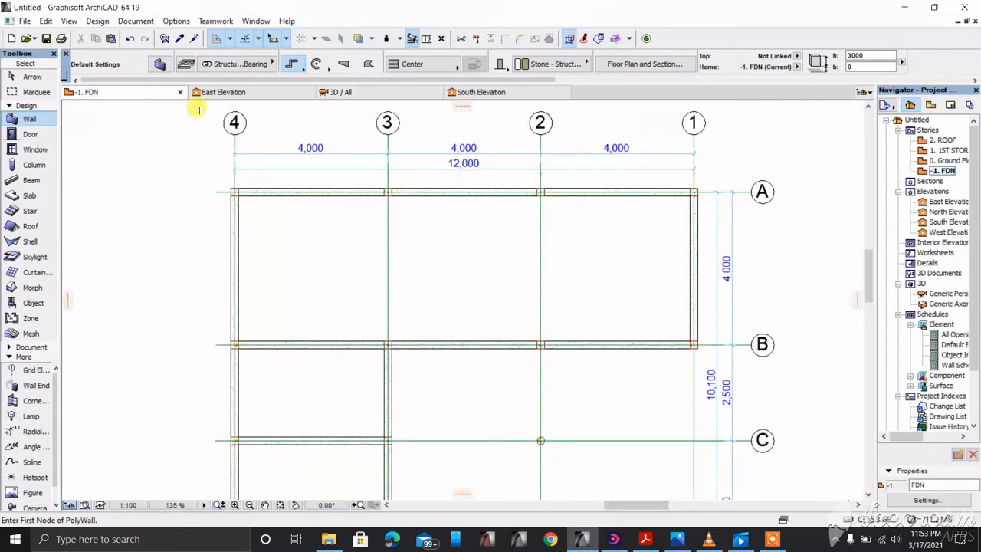
left_click(540, 190)
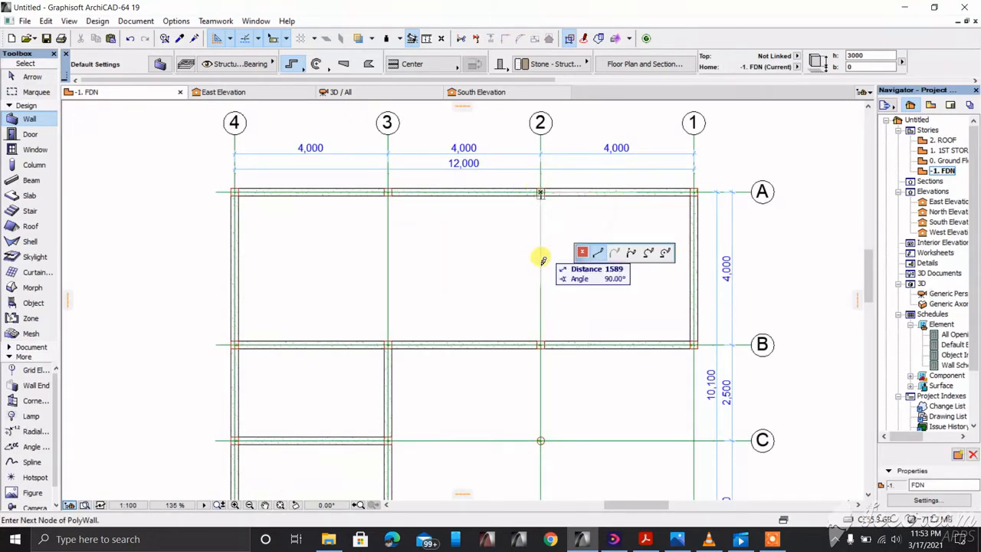
left_click(541, 343)
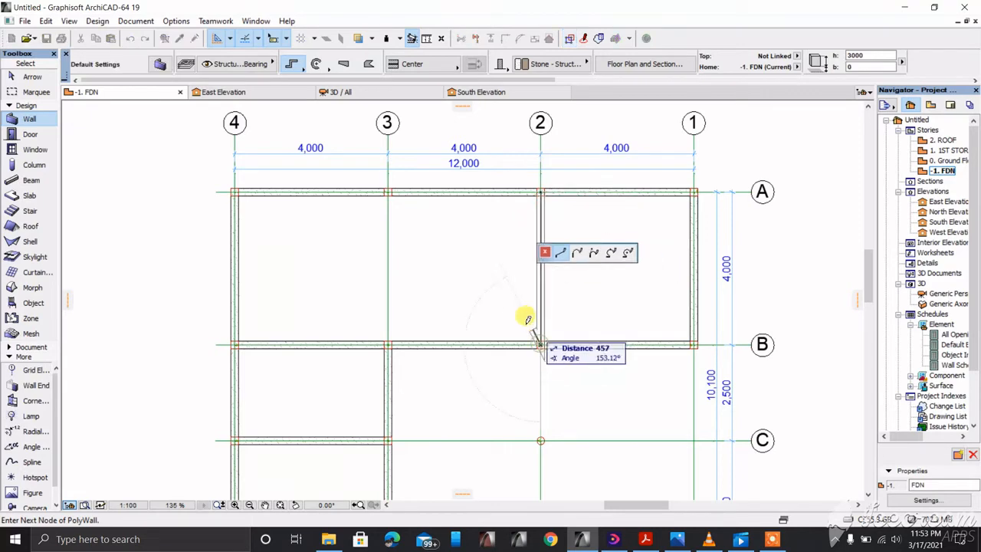
right_click(508, 305)
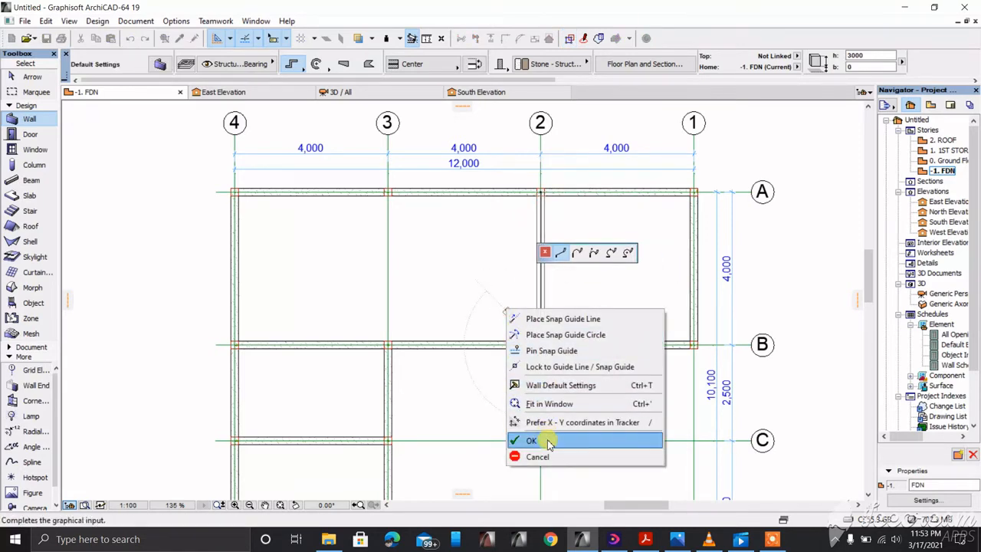
left_click(547, 437)
Step: Raise the grid-2 wall to 6000 high, then view the model in 3D
left_click(541, 286, "shift")
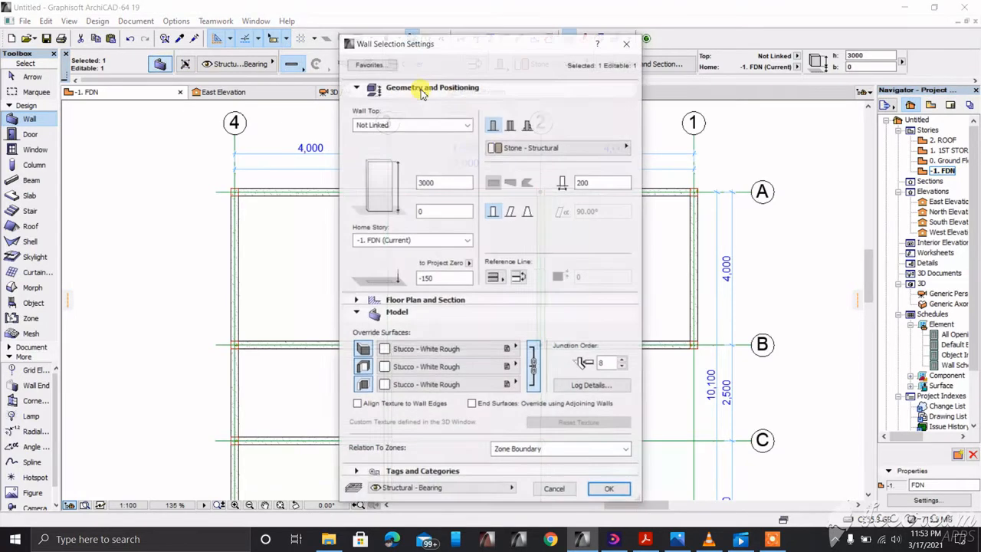
key("ctrl+t")
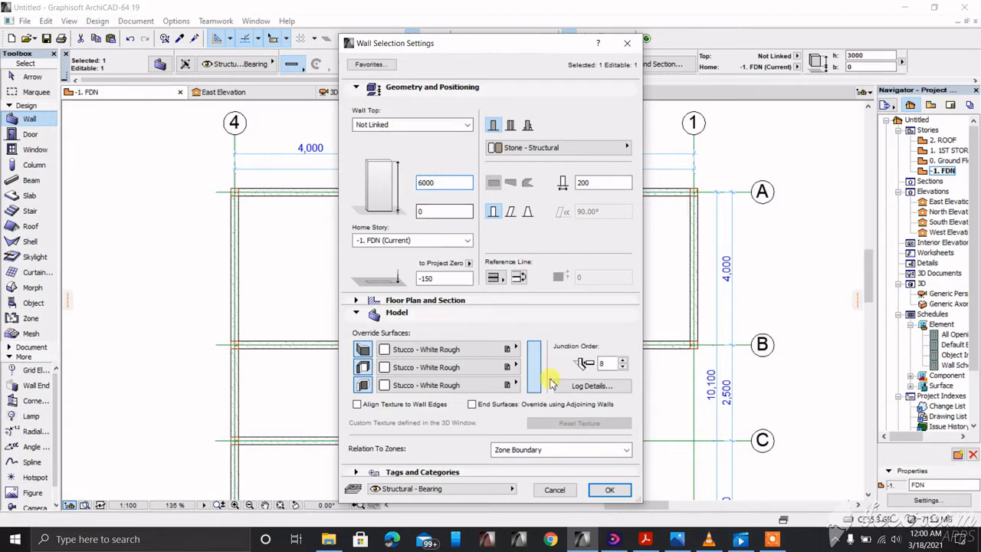
left_click(607, 489)
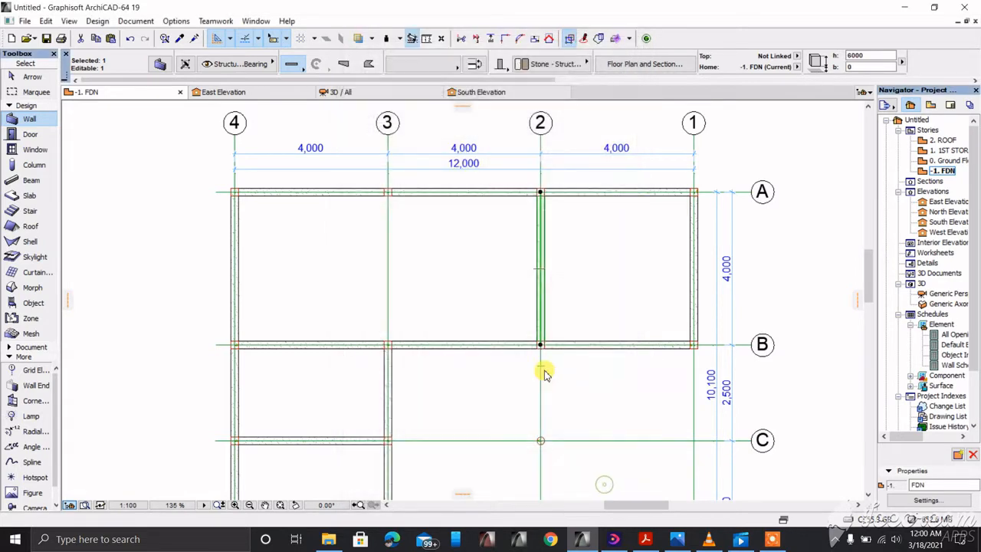
key("Escape")
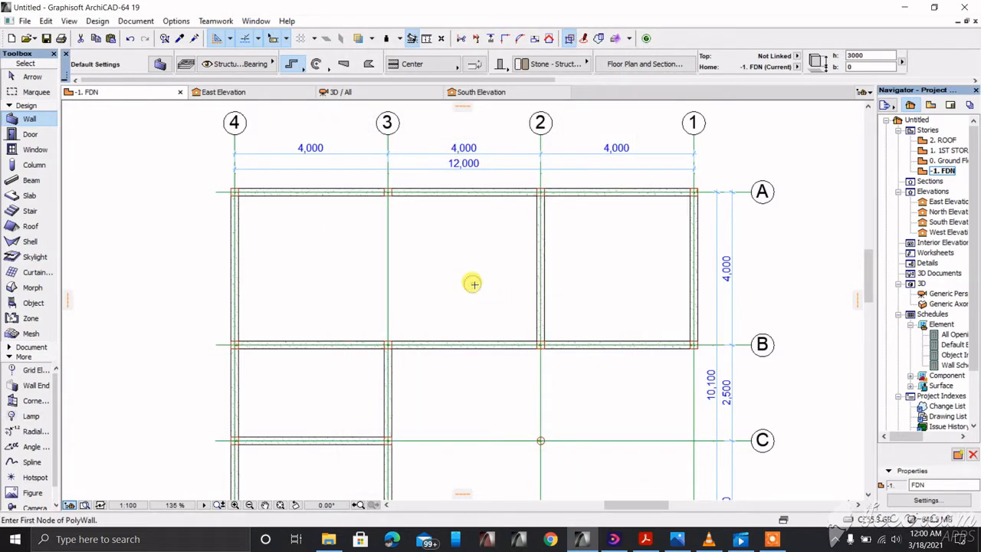
key("F3")
Step: Orbit the 3D model to see the 6000-high walls from the front
middle_click_drag(496, 270, 375, 278, "shift")
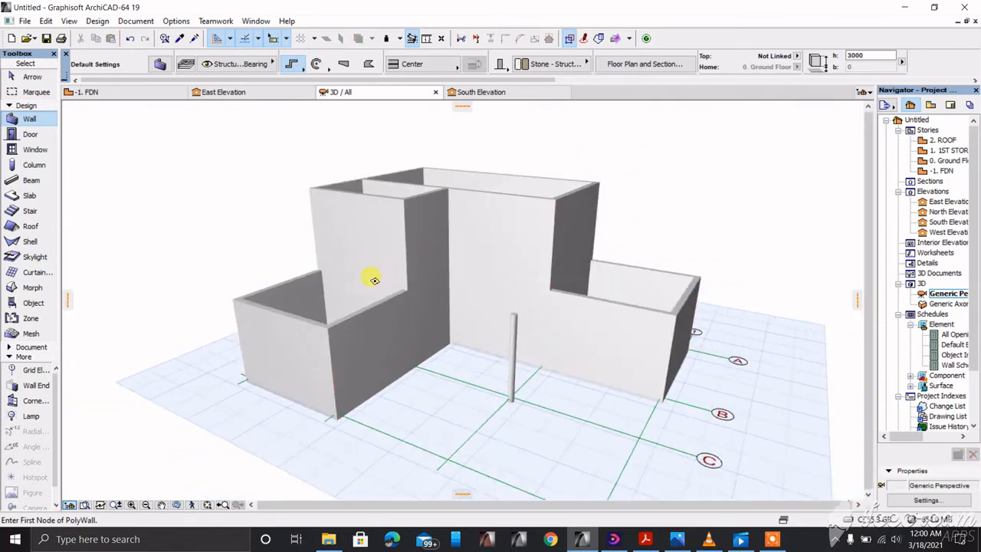
left_click(179, 504)
mouse_move(172, 407)
left_mouse_down()
mouse_move(273, 392)
mouse_move(429, 403)
mouse_move(525, 392)
mouse_move(259, 357)
mouse_move(162, 379)
mouse_move(170, 416)
left_mouse_up()
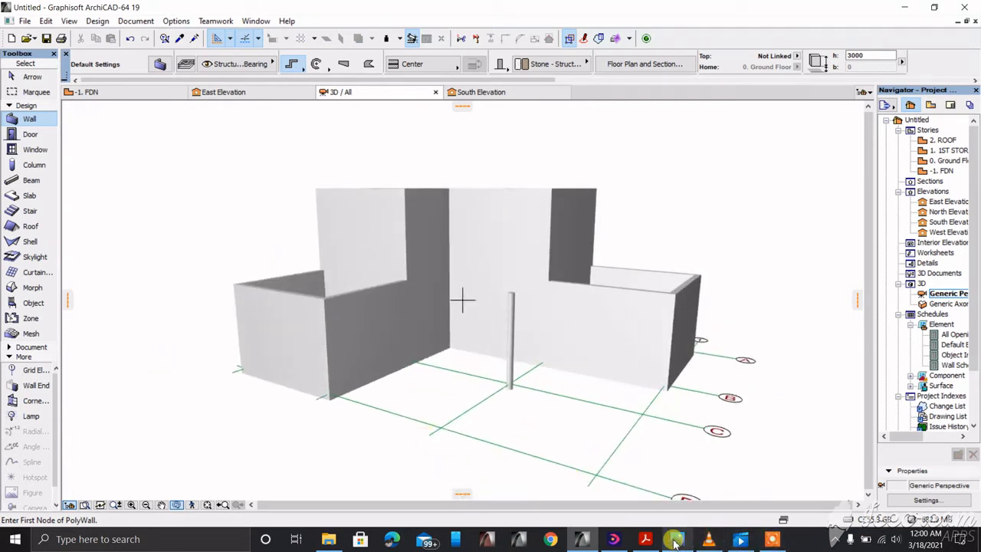
mouse_move(682, 540)
left_click(682, 420)
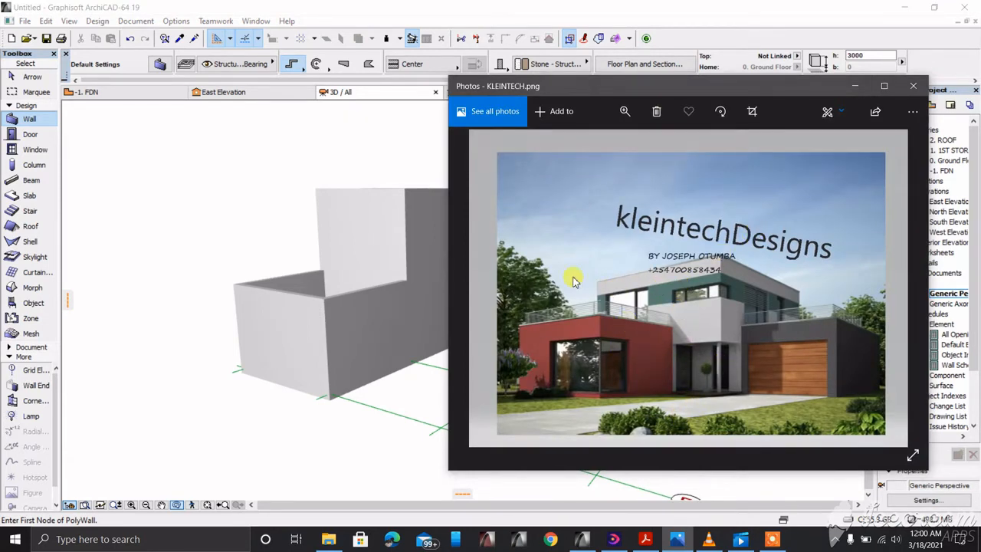
left_click(862, 91)
middle_click_drag(520, 328, 606, 337, "shift")
Step: On the 1. FDN plan, activate the Slab tool from Design > Design Tools
key("F2")
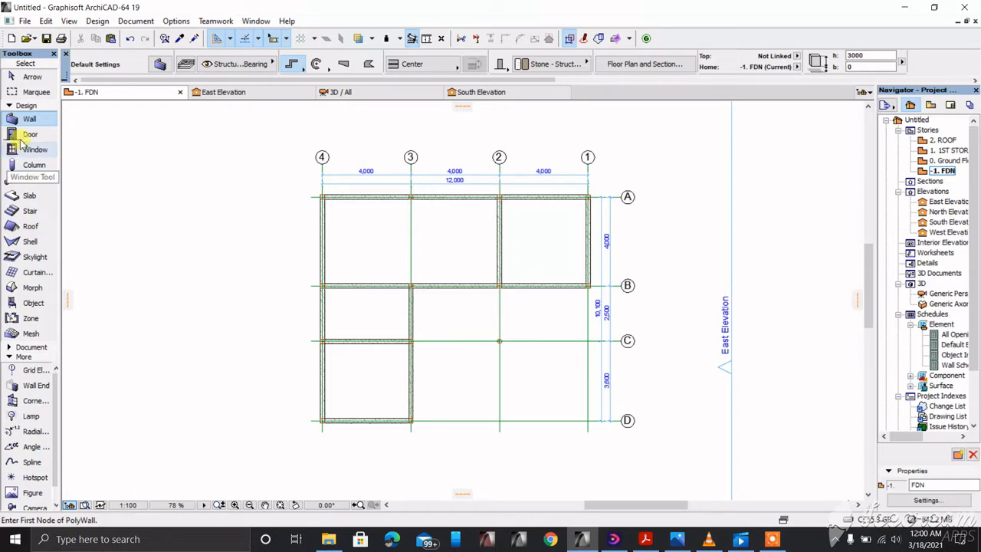
left_click(97, 21)
mouse_move(129, 40)
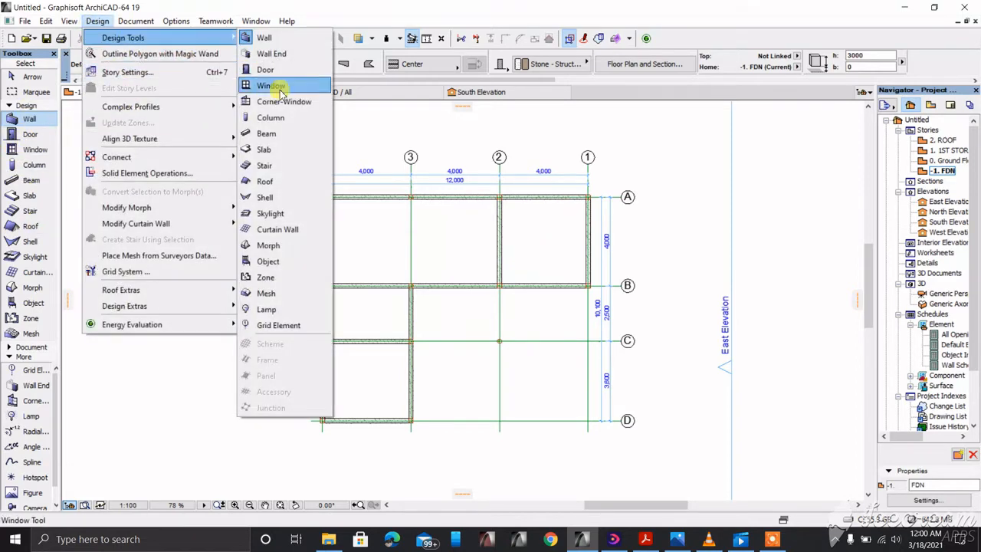
left_click(266, 150)
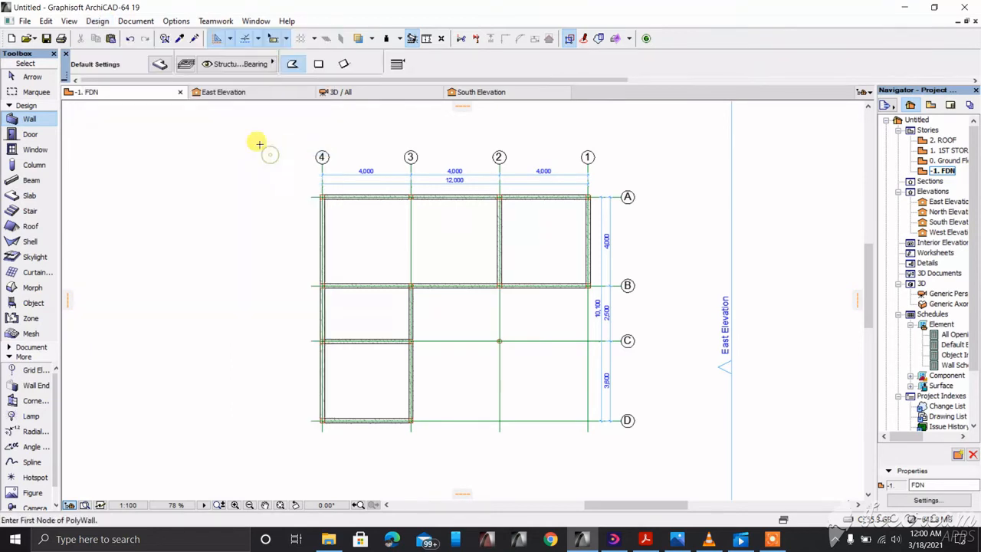
Step: Set slab defaults to 150 thick Concrete - Structural, overriding only the top surface to Siding - Dark
left_click(171, 64)
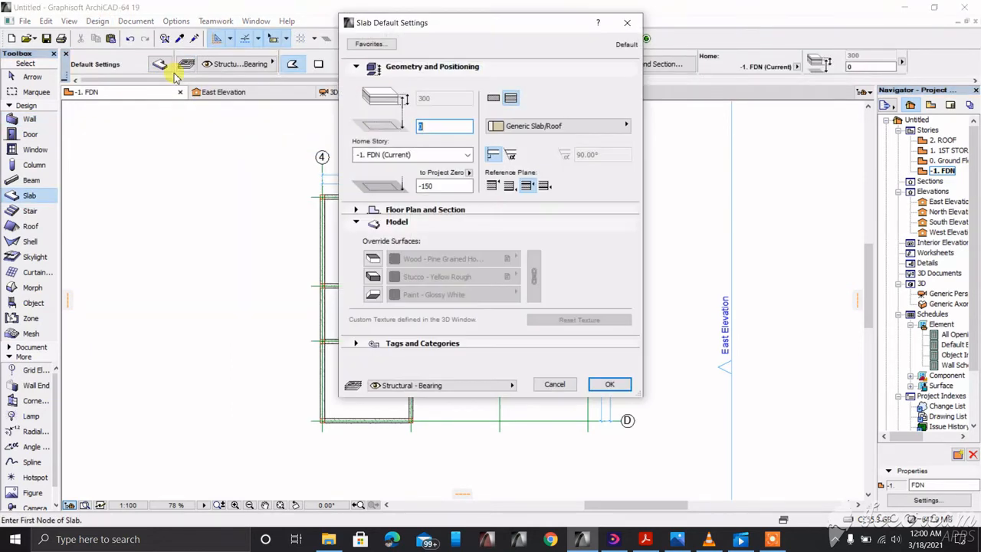
left_click(495, 100)
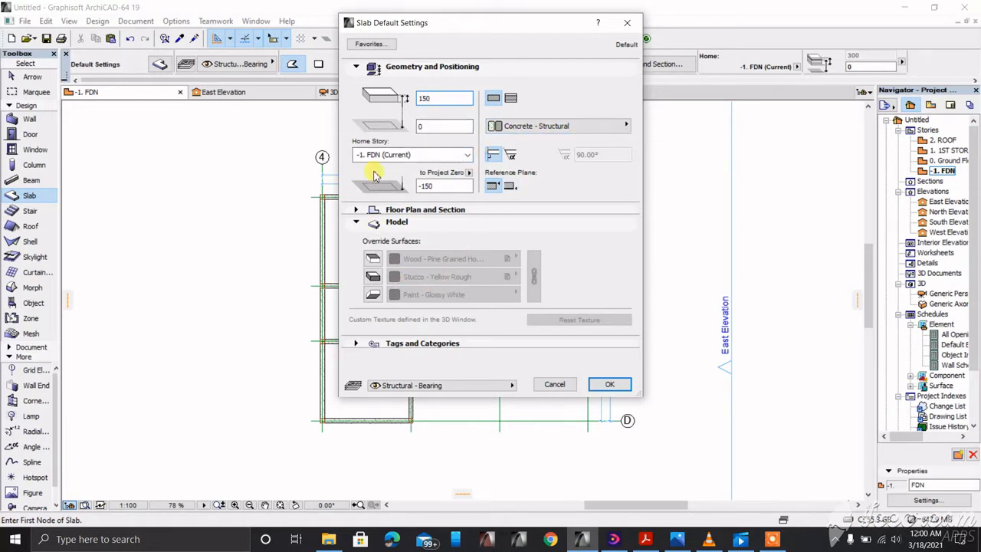
left_click(445, 126)
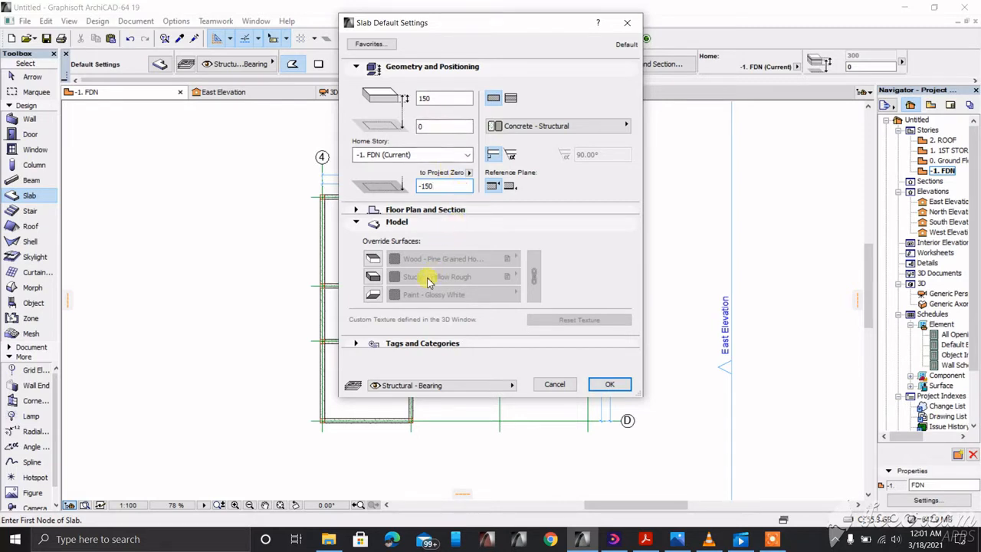
left_click(371, 259)
left_click(372, 277)
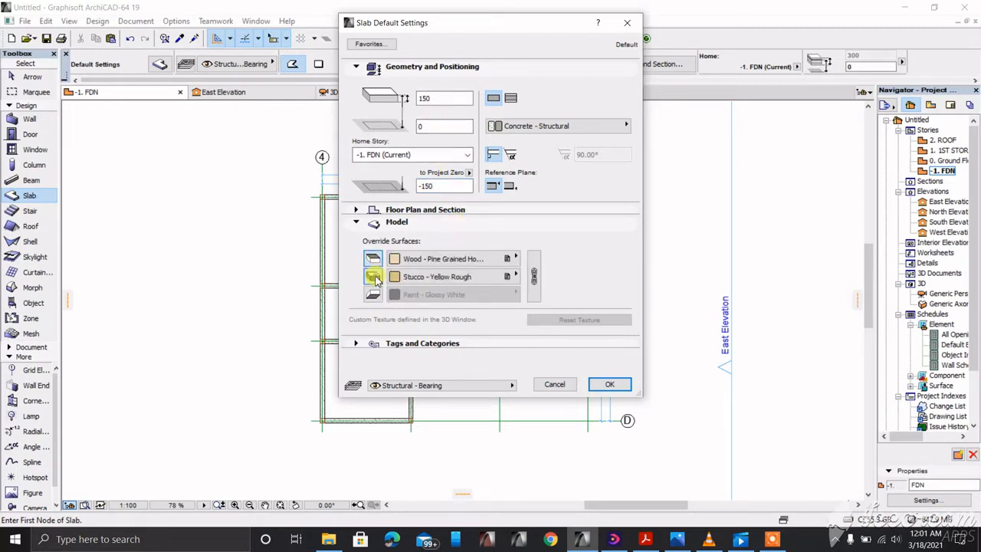
left_click(372, 294)
left_click(508, 261)
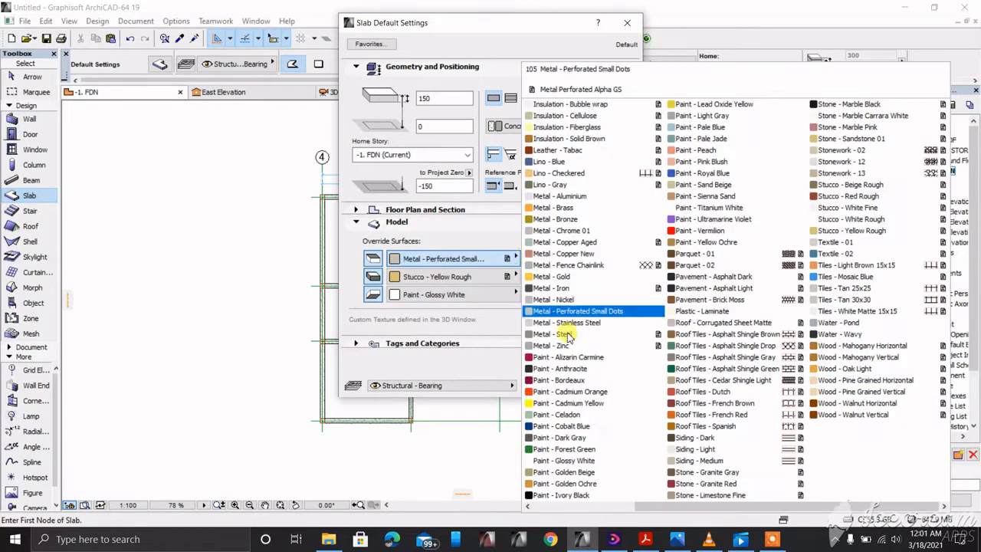
left_click(708, 438)
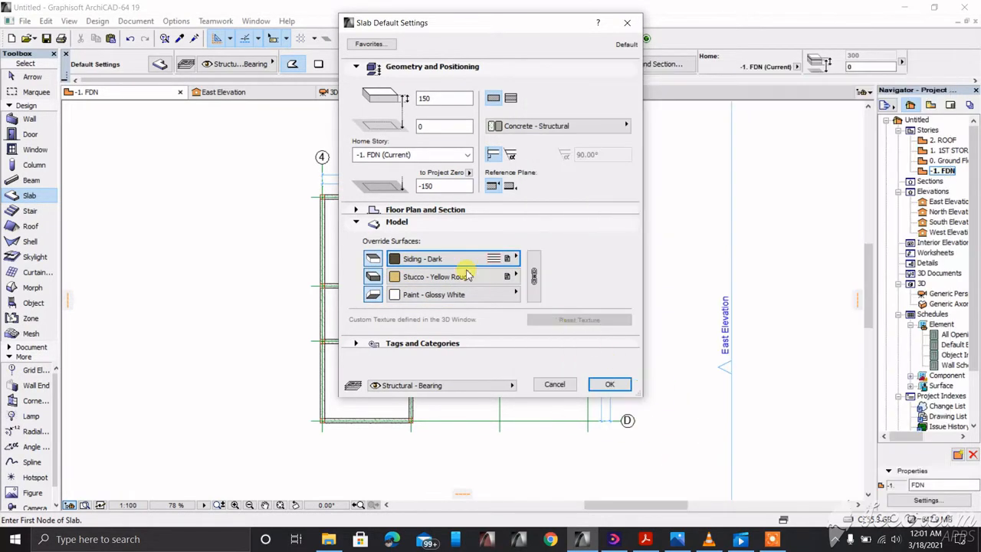
left_click(515, 277)
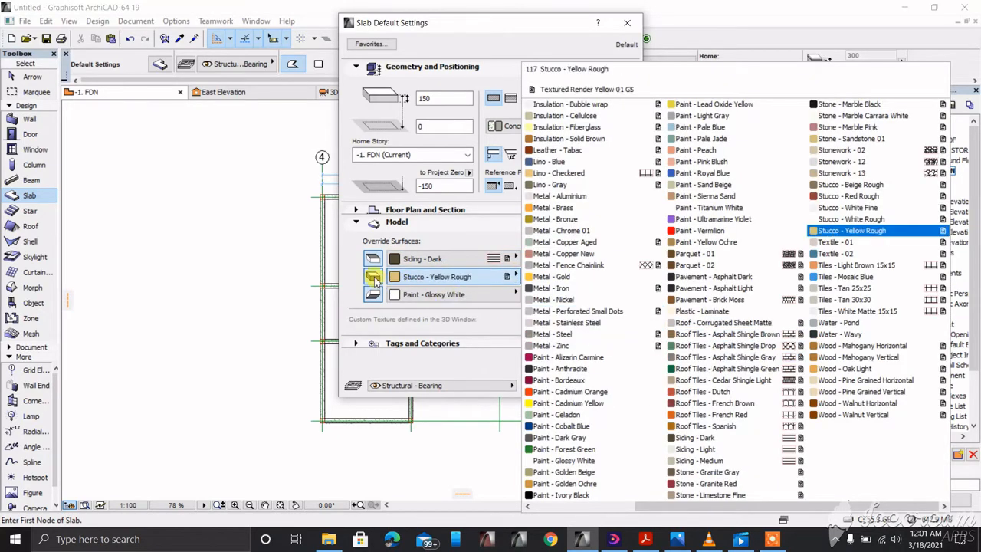
left_click(373, 280)
left_click(372, 281)
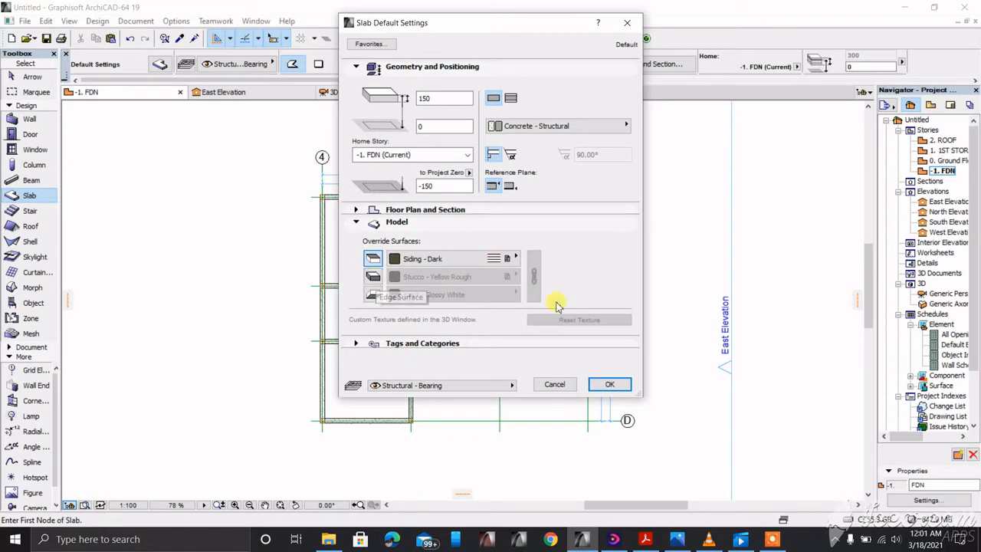
left_click(607, 386)
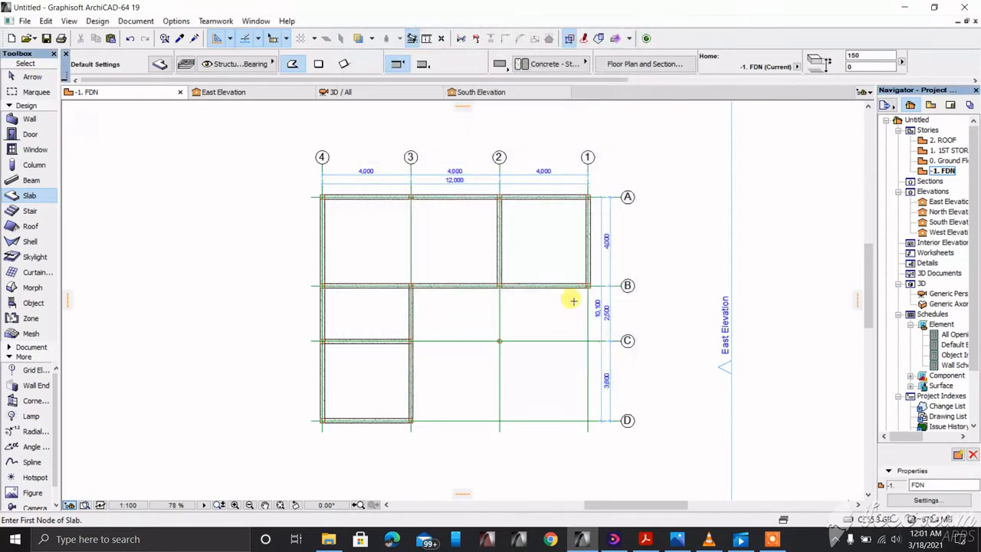
Step: Draw a polygonal L-shaped slab through A/4, A/1, B/1, D/3, D/4 and back to A/4
left_click(318, 64)
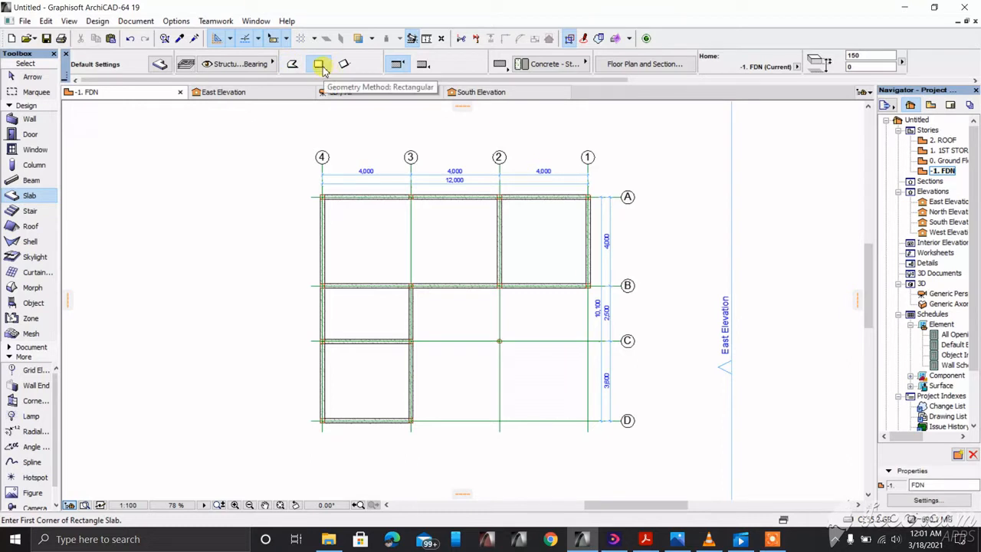
scroll(355, 230, "up", 1)
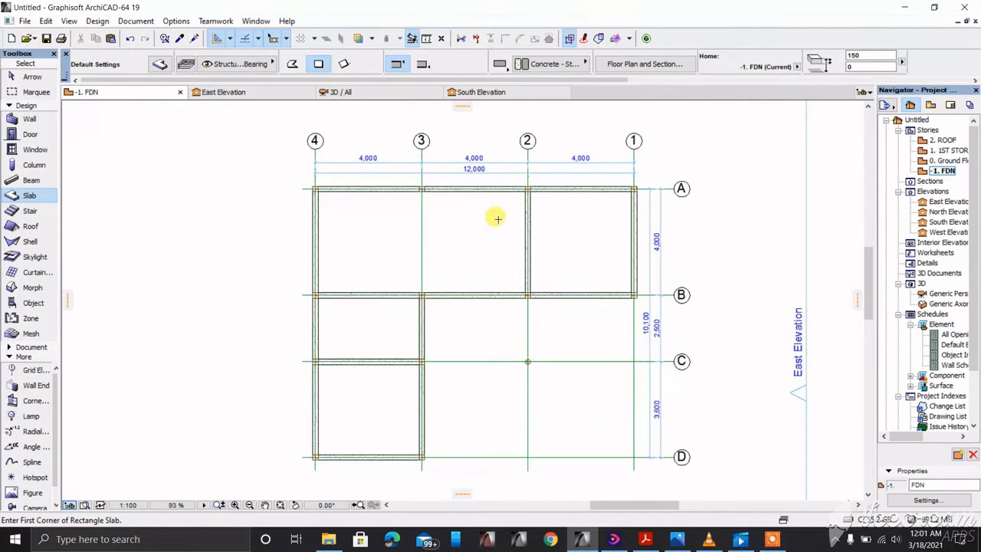
left_click(292, 66)
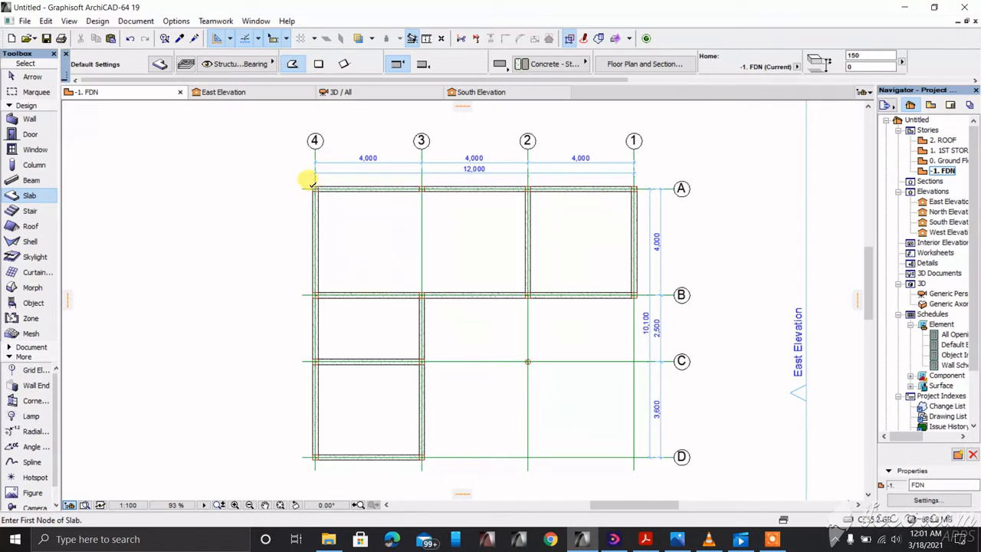
left_click(313, 186)
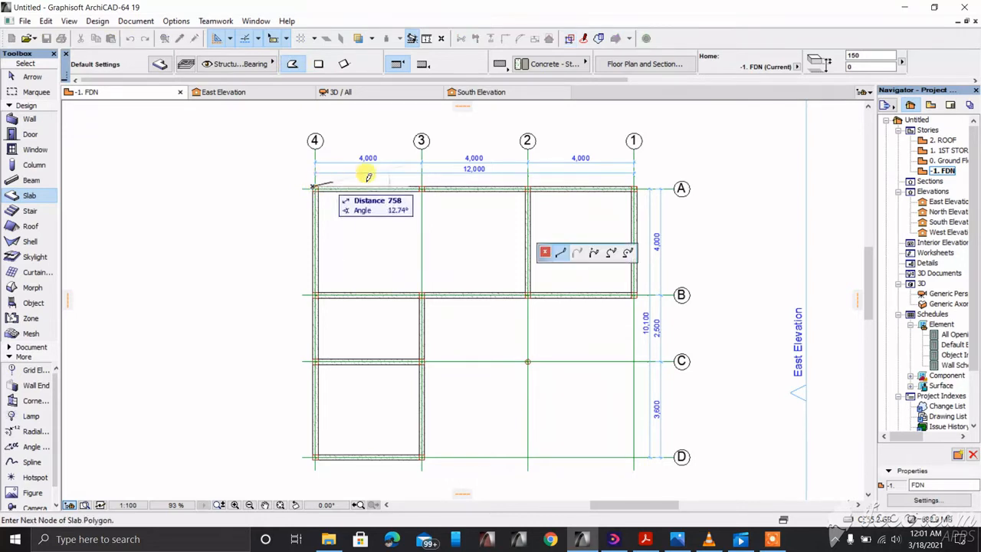
left_click(638, 184)
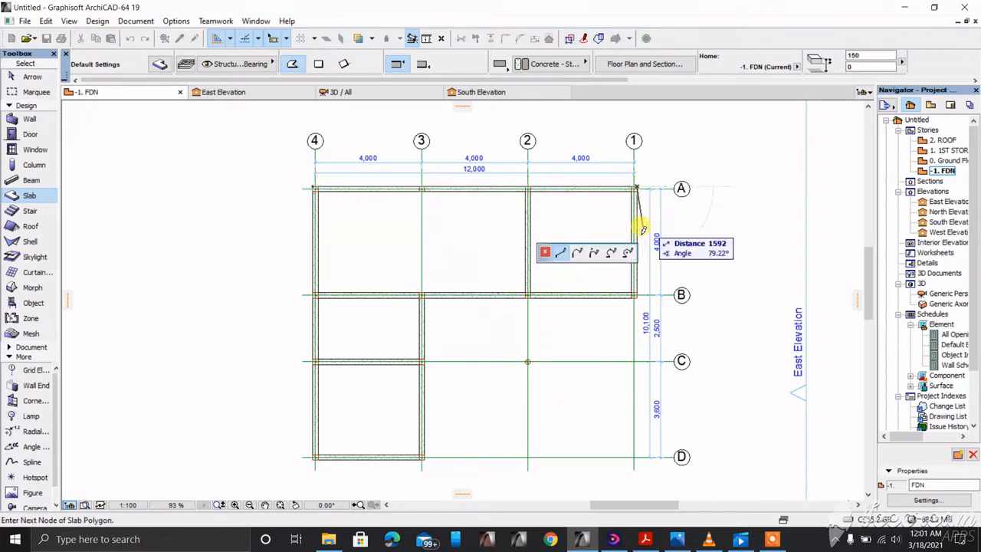
left_click(638, 295)
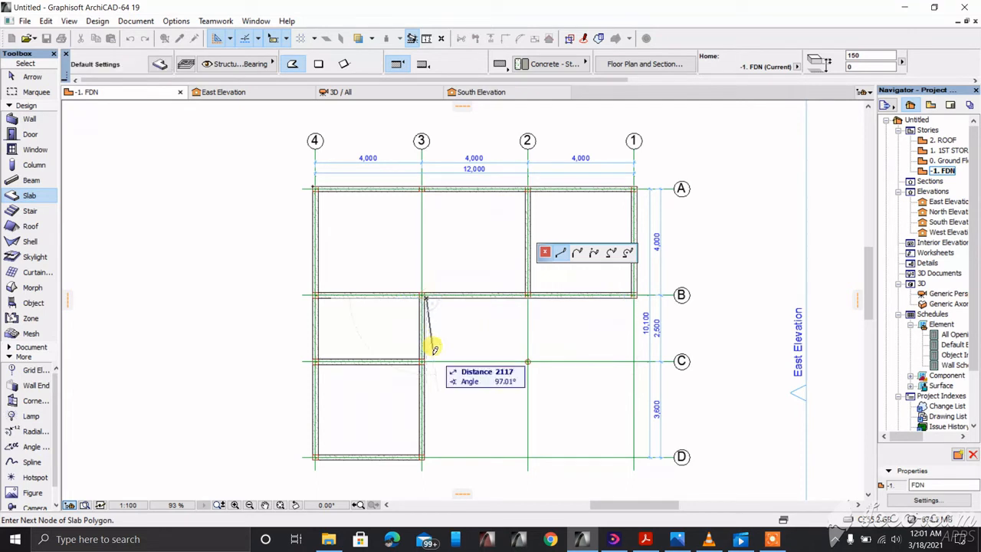
left_click(426, 457)
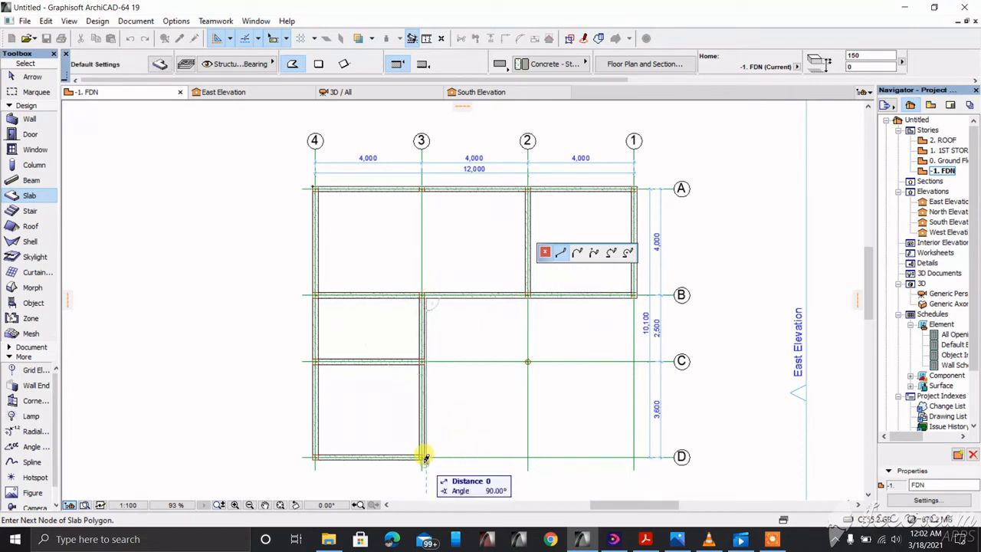
left_click(313, 458)
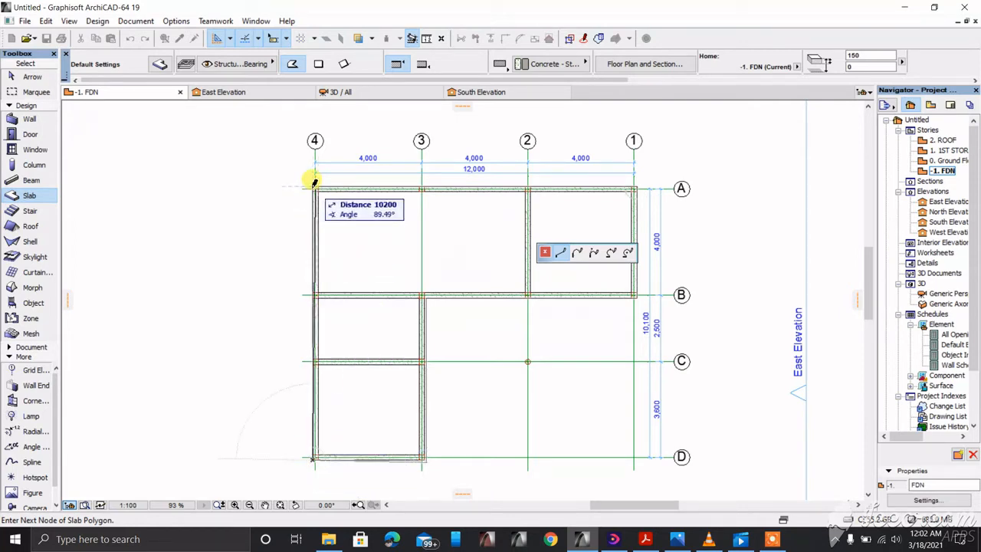
left_click(313, 190)
right_click(333, 211)
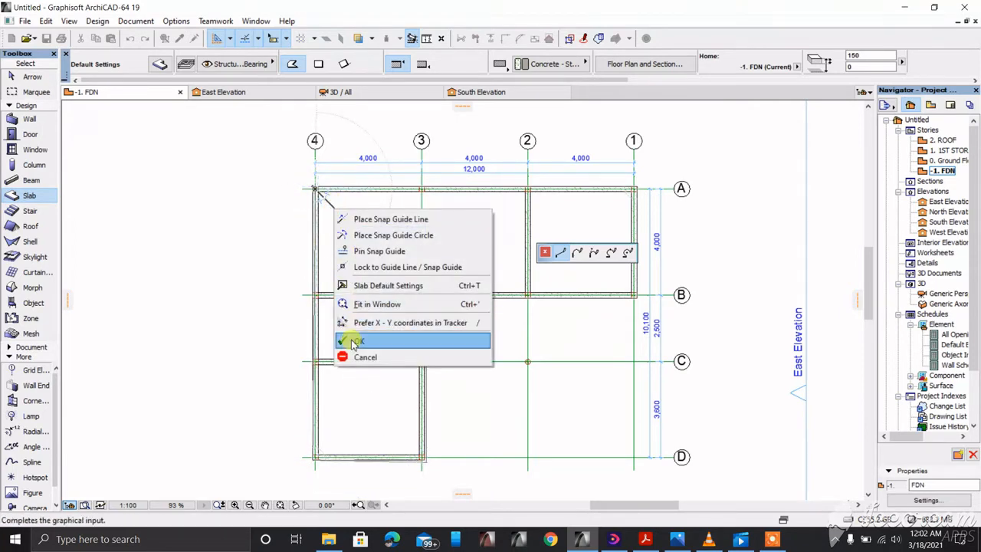
left_click(349, 340)
left_click(388, 258, "shift")
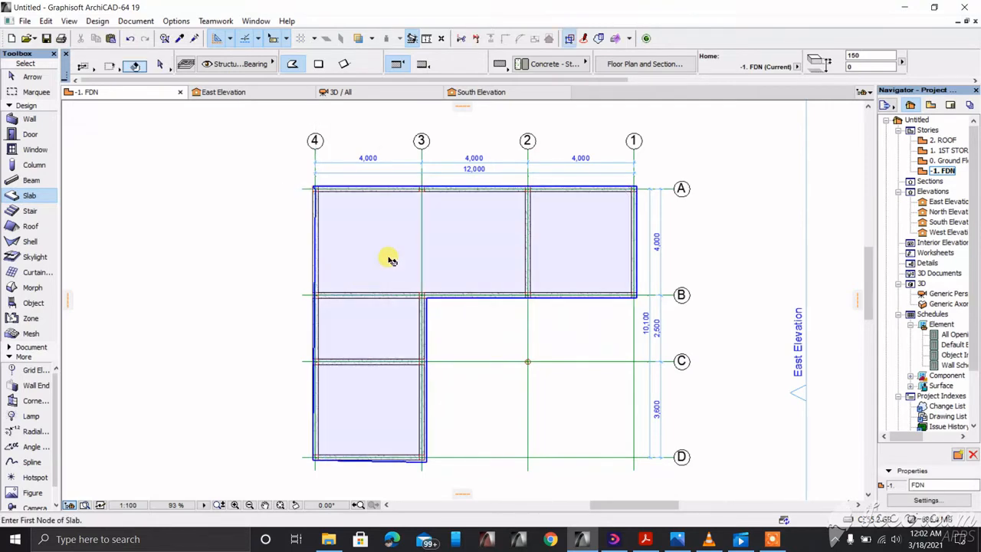
Step: Snap the slab's A/4 corner node onto the outer wall corner
scroll(298, 190, "up", 5)
scroll(337, 165, "up", 5)
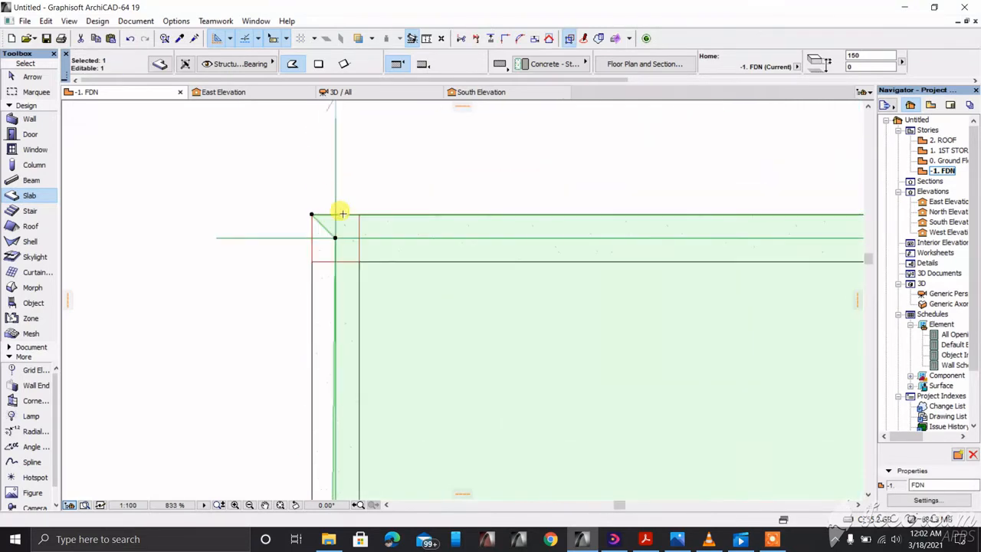
left_click(336, 236)
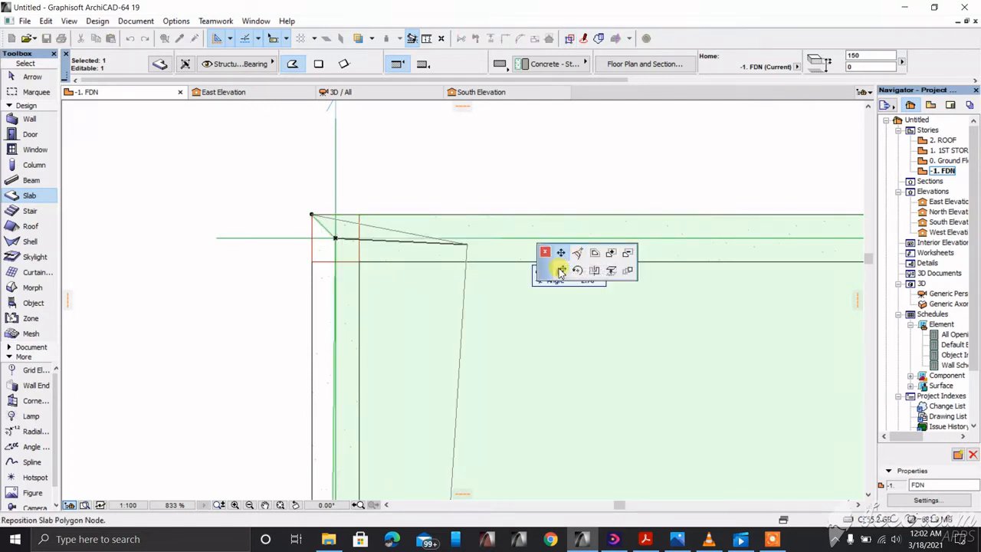
left_click(312, 213)
scroll(311, 211, "up", 5)
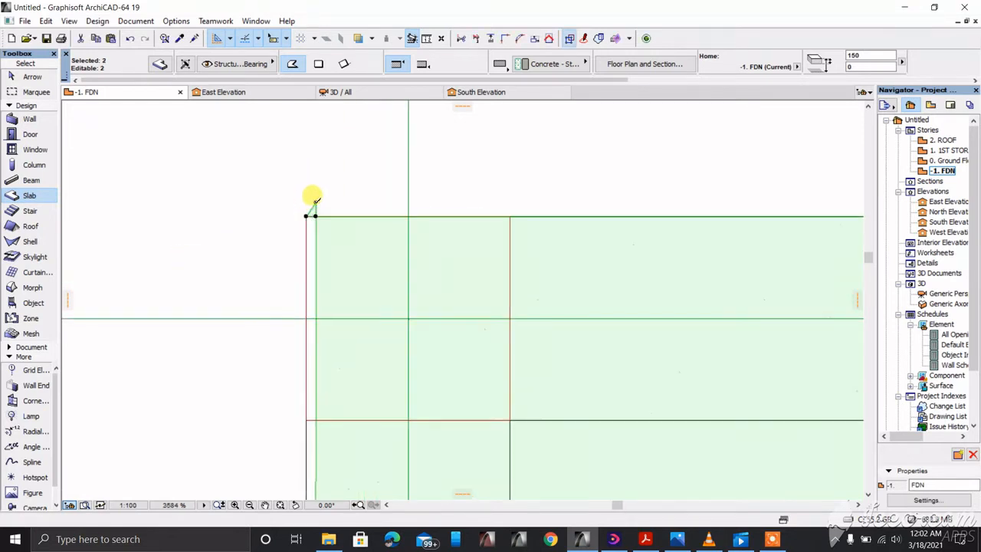
left_click(307, 213)
left_click(307, 215)
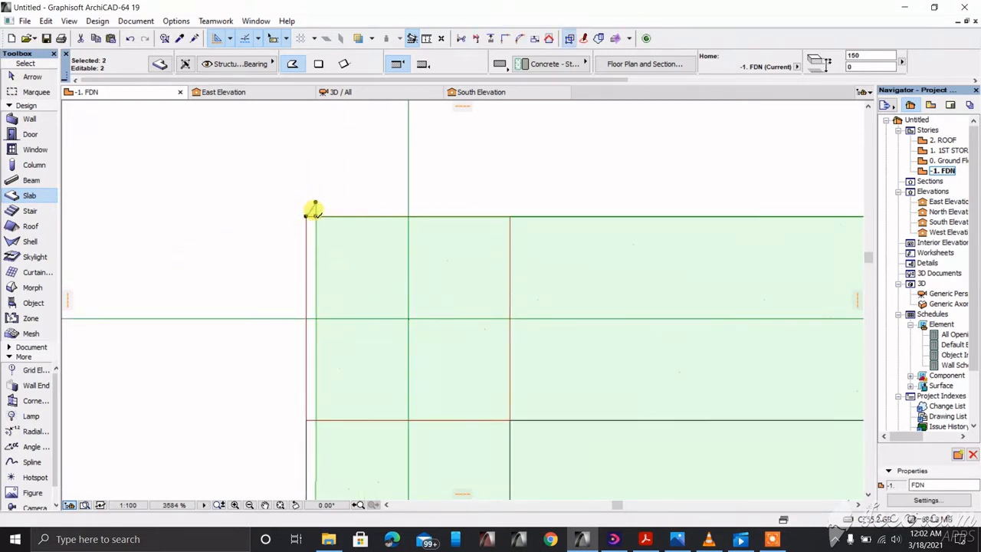
left_click(315, 216)
left_click(307, 215)
left_click(314, 213)
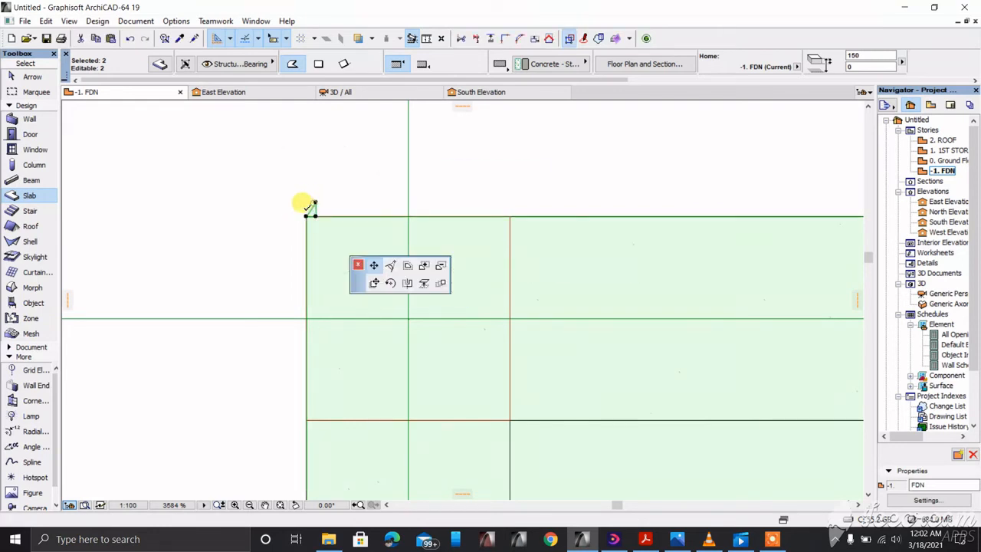
left_click(307, 215)
left_click(312, 214)
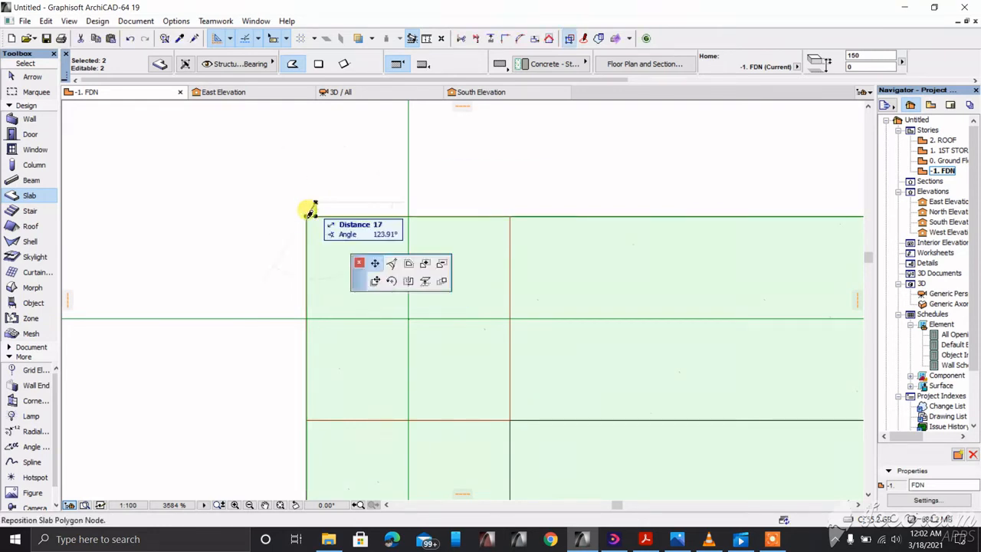
left_click(306, 216)
left_click(311, 213)
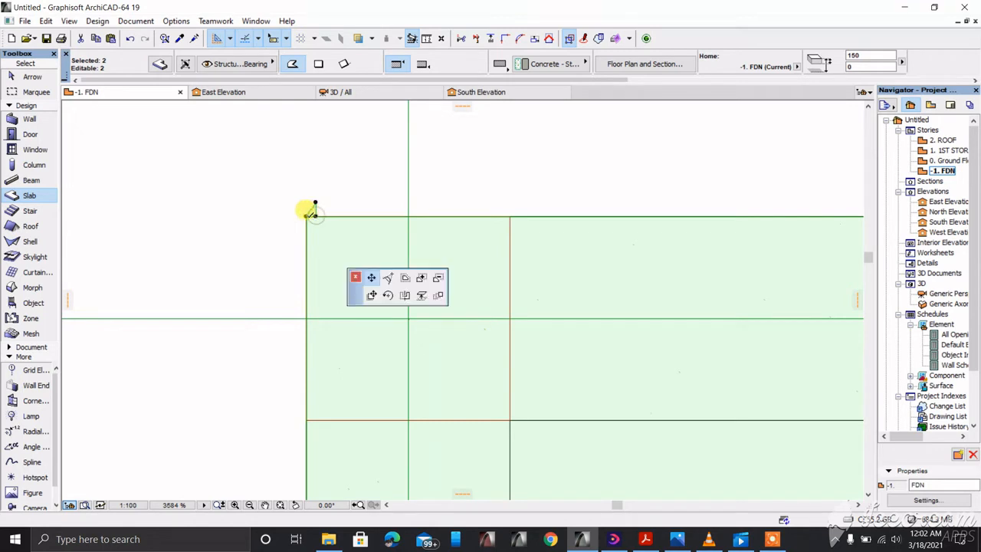
left_click(307, 213)
scroll(285, 186, "down", 10)
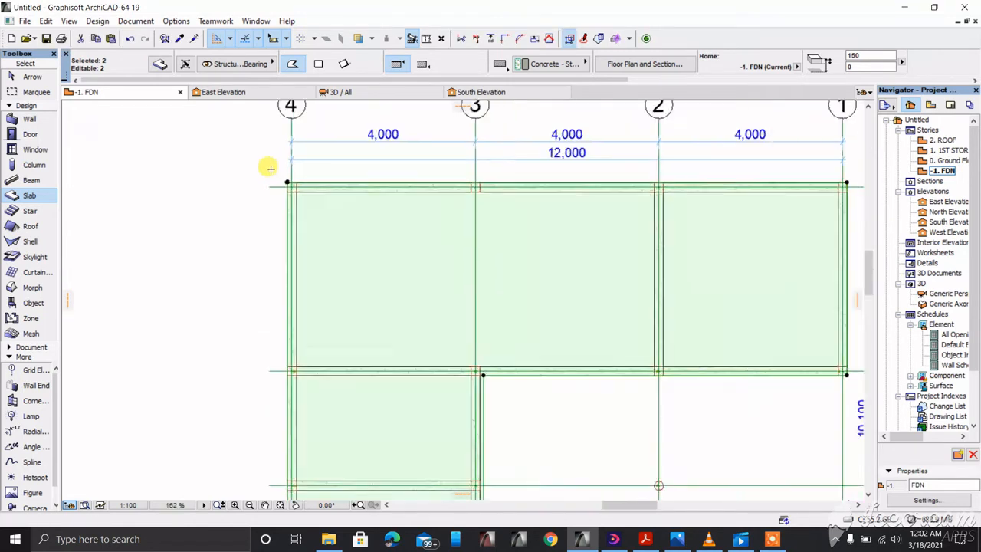
scroll(414, 170, "up", 8)
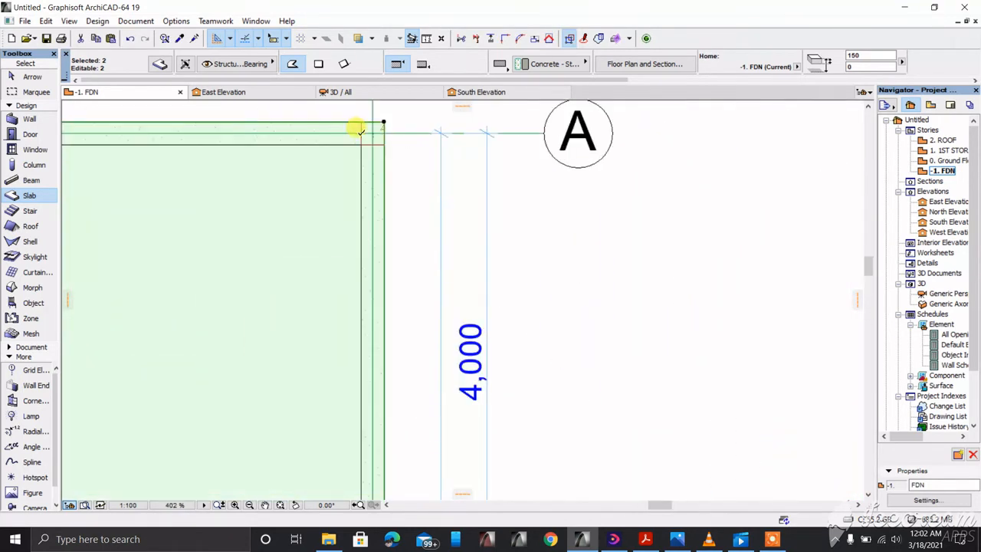
scroll(412, 123, "down", 6)
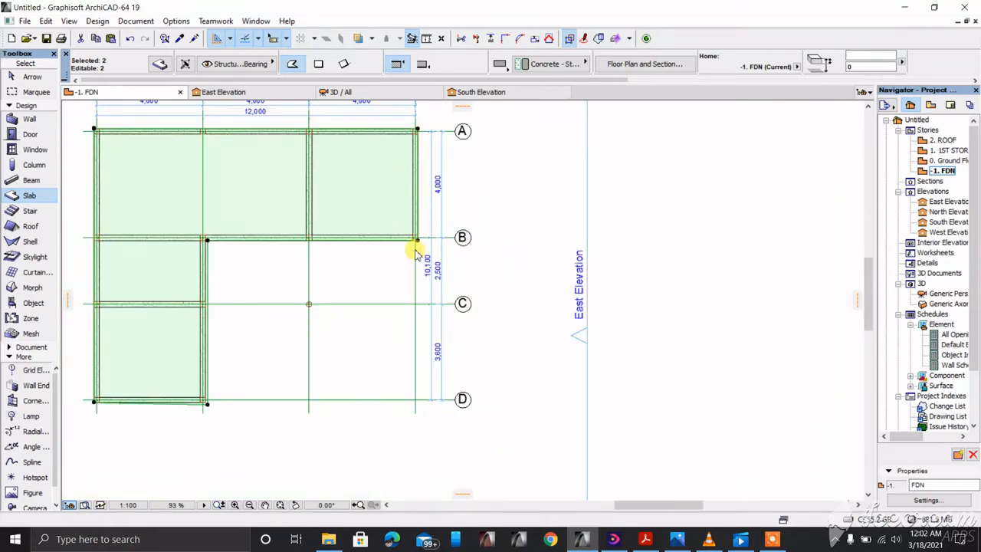
scroll(414, 243, "up", 9)
scroll(641, 249, "down", 8)
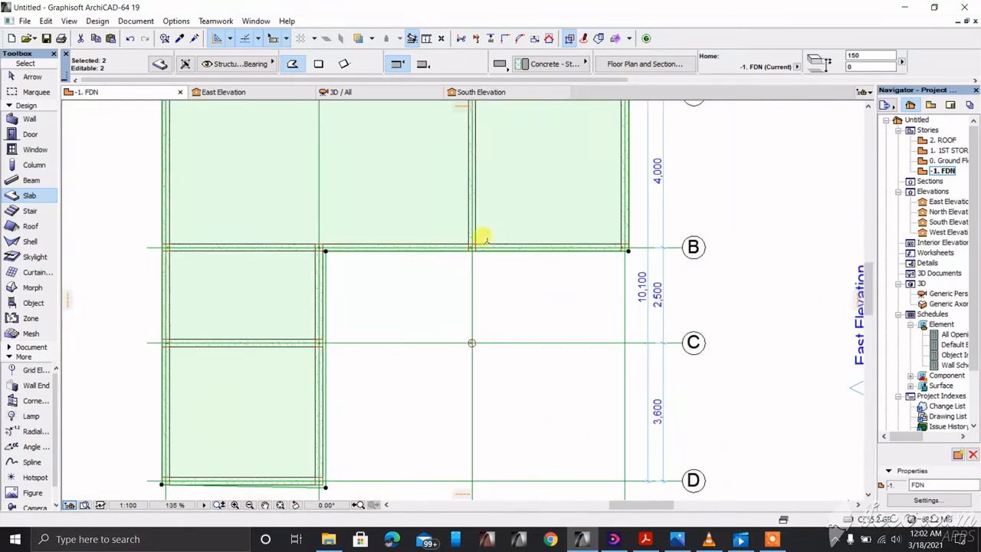
scroll(305, 258, "up", 6)
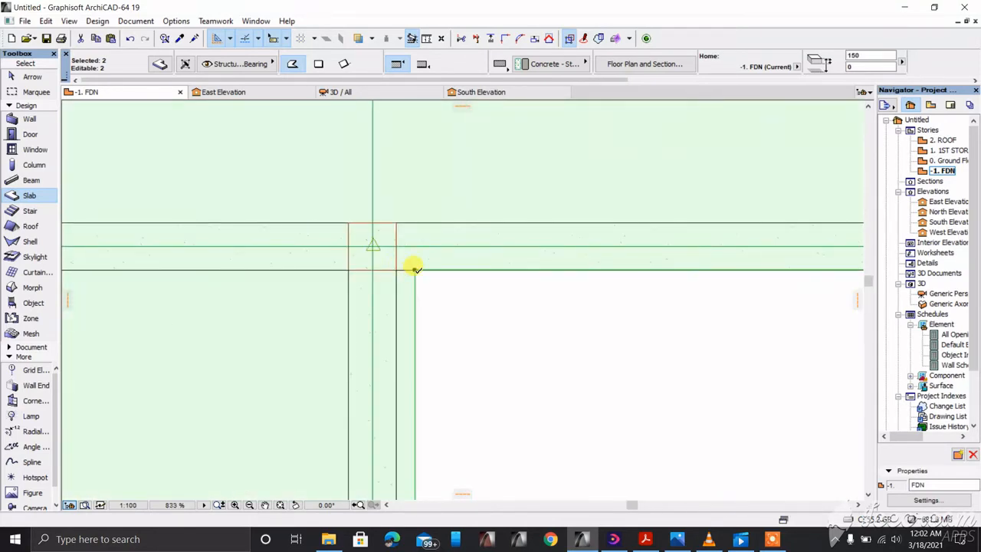
Step: Move the slab corner near grid B onto the outer wall corner
left_click(414, 268)
scroll(413, 200, "down", 4)
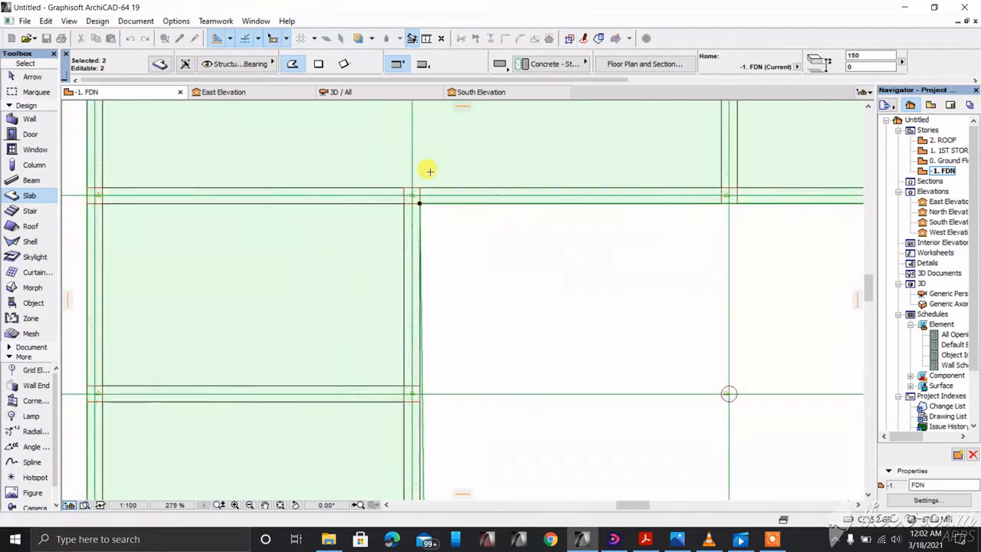
scroll(431, 312, "down", 3)
scroll(422, 317, "up", 7)
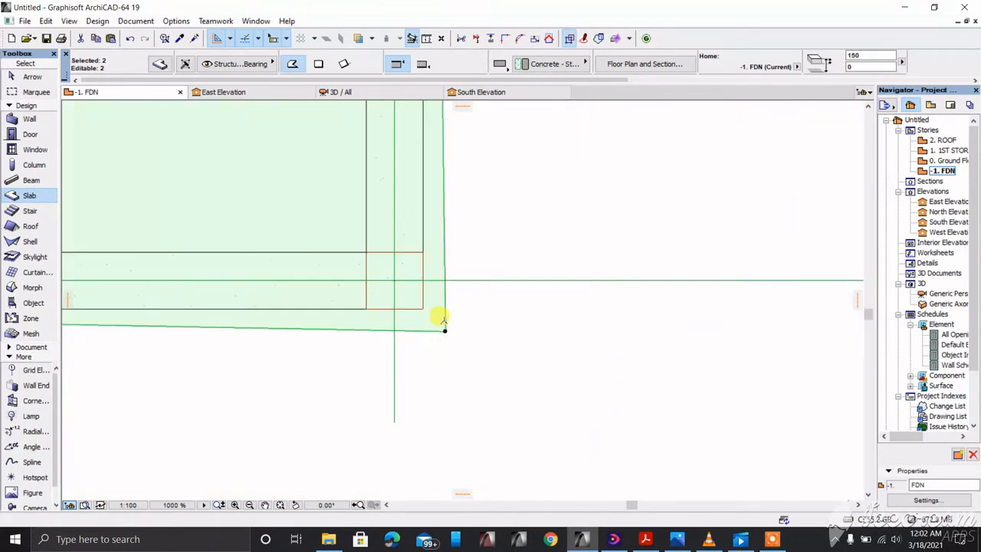
left_click(442, 328)
left_click(422, 307)
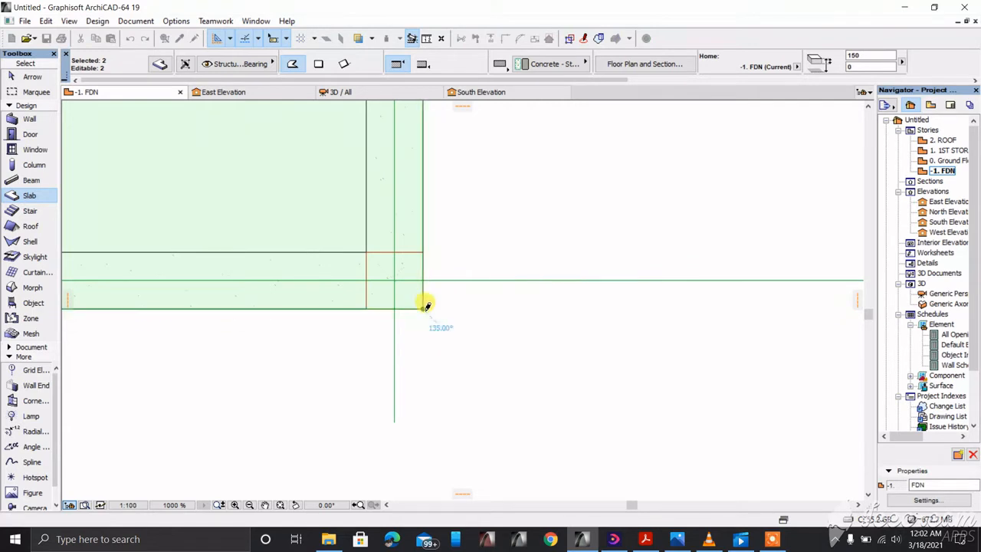
scroll(596, 262, "down", 4)
scroll(485, 278, "down", 3)
scroll(536, 299, "up", 6)
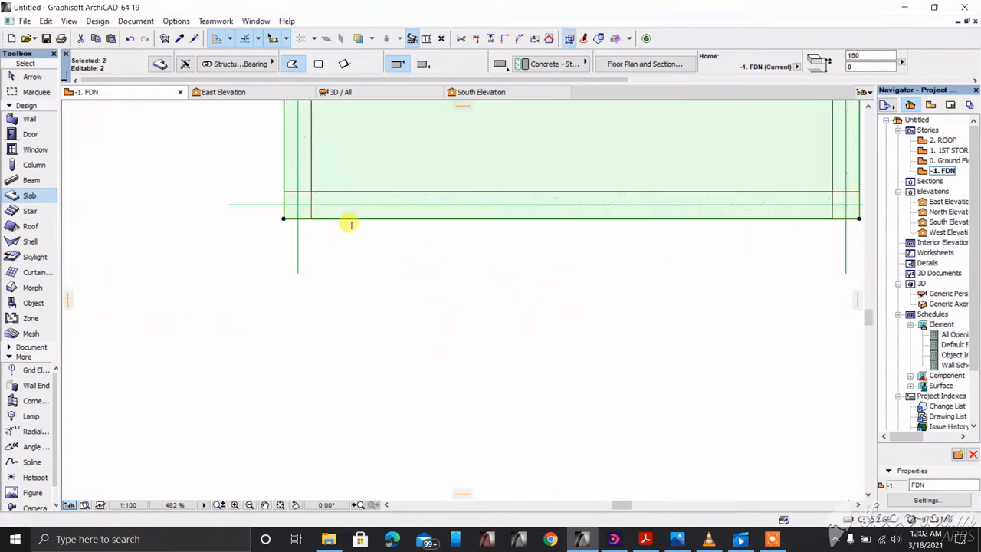
scroll(299, 256, "down", 6)
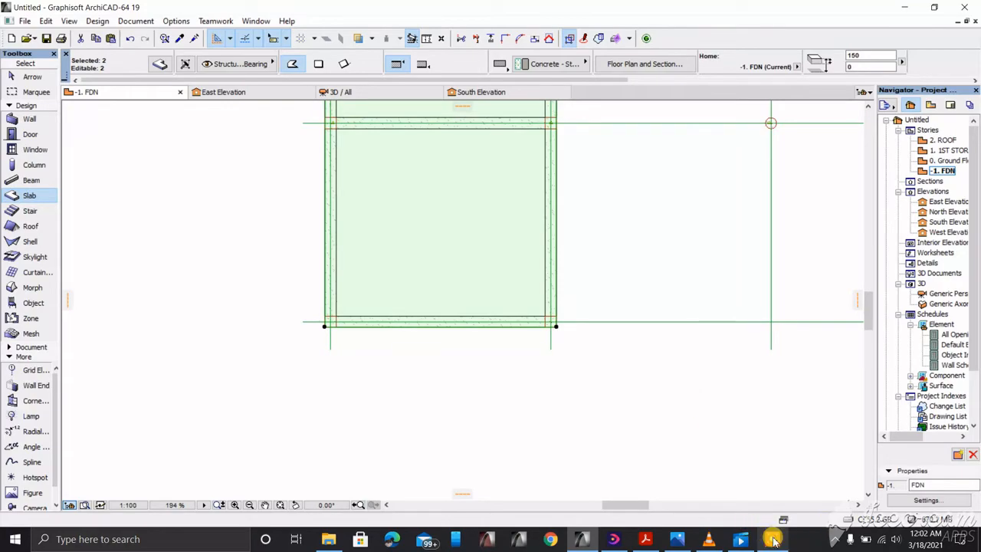
mouse_move(747, 529)
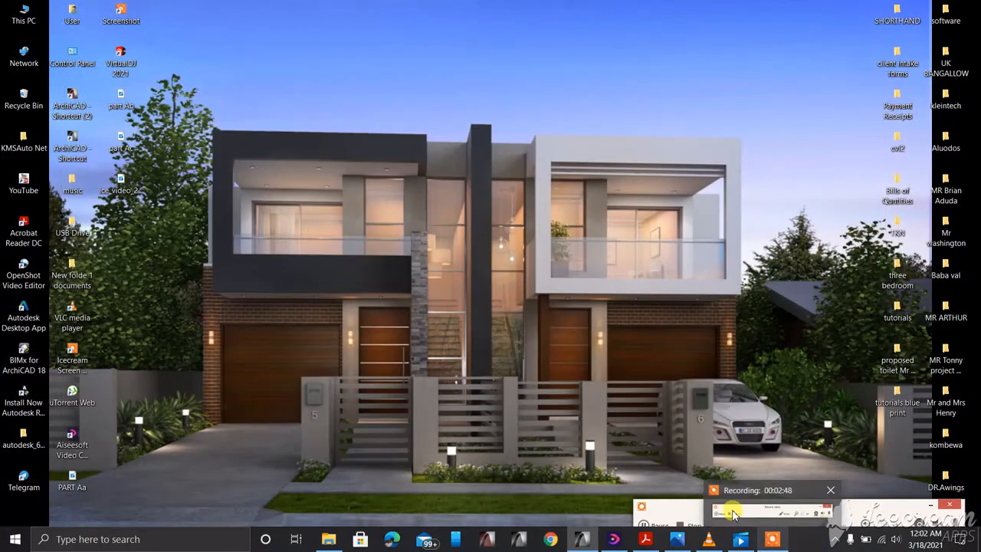
scroll(470, 407, "down", 6)
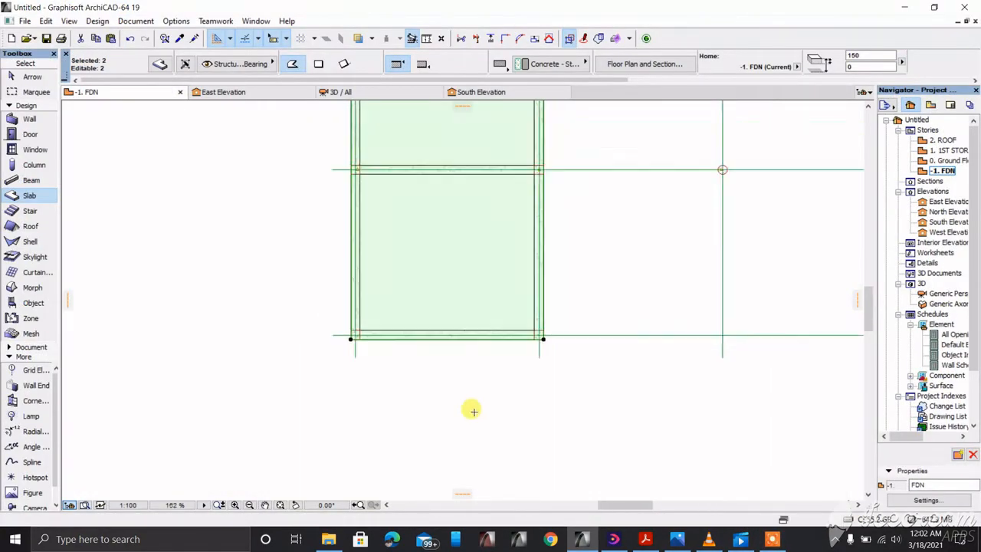
Step: Check the reshaped slab from below in 3D, then return to the foundation plan
key("Escape")
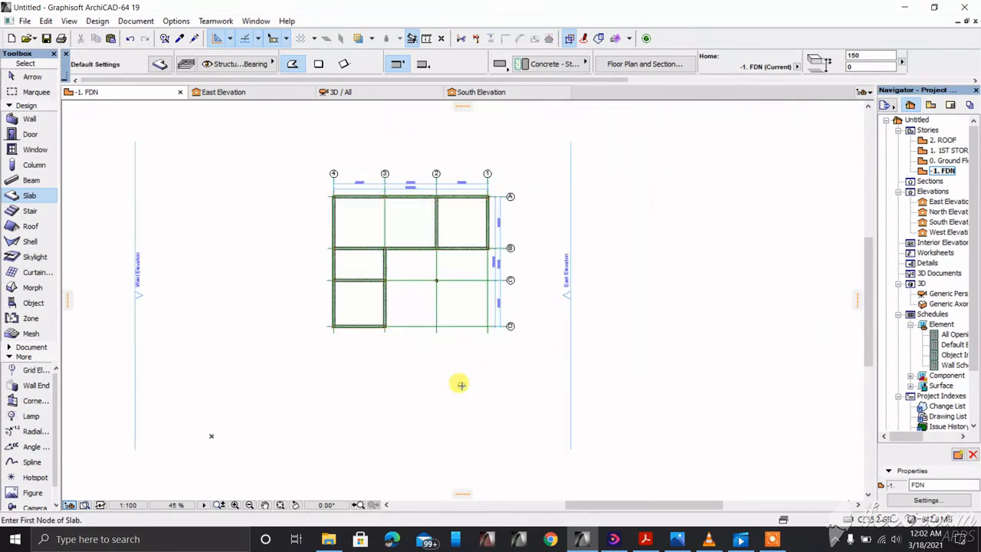
key("F3")
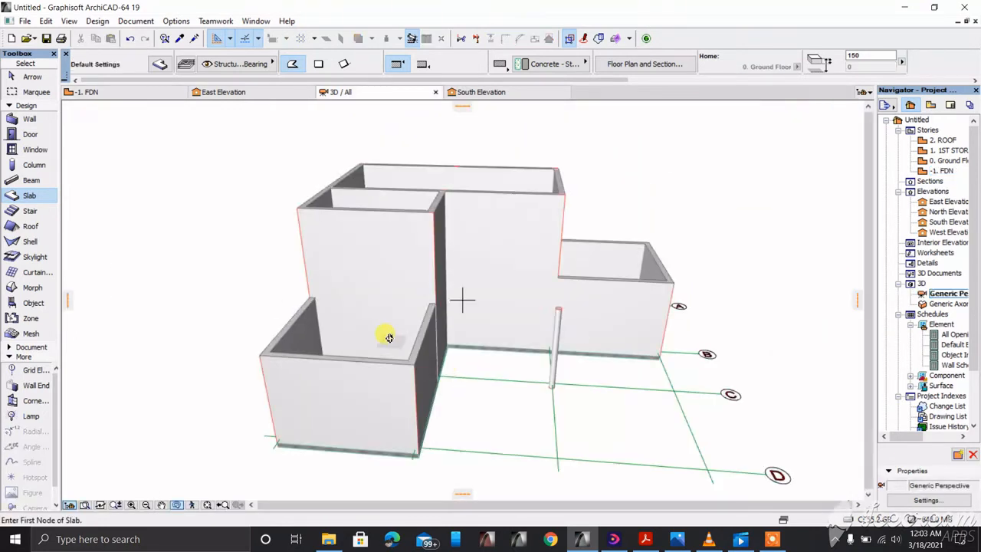
middle_click_drag(383, 335, 484, 325, "shift")
key("F2")
Step: Consult the KLEINTECH.png reference image in Photos, then clear the slab selection
scroll(391, 261, "up", 3)
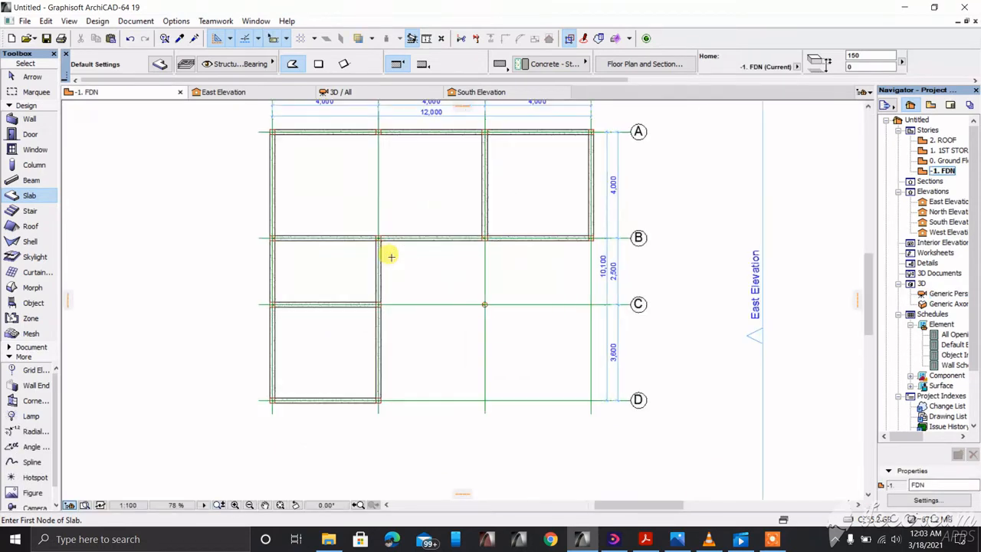
left_click(353, 275, "shift")
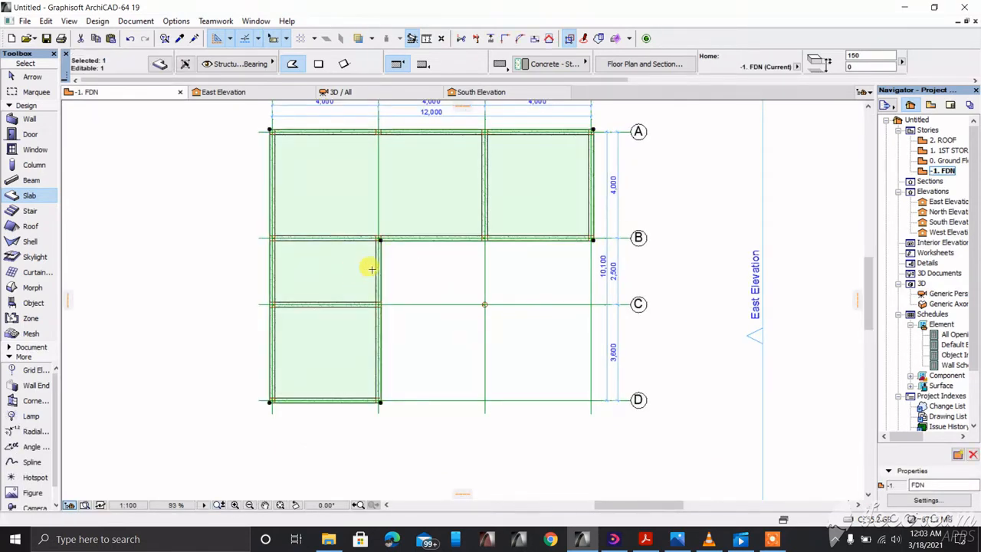
scroll(371, 267, "up", 4)
scroll(418, 295, "down", 2)
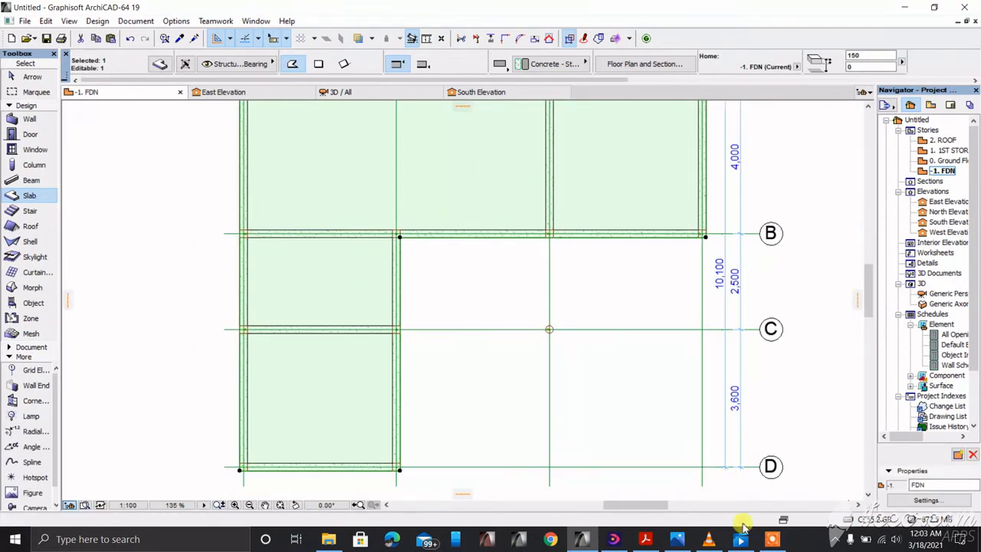
mouse_move(677, 538)
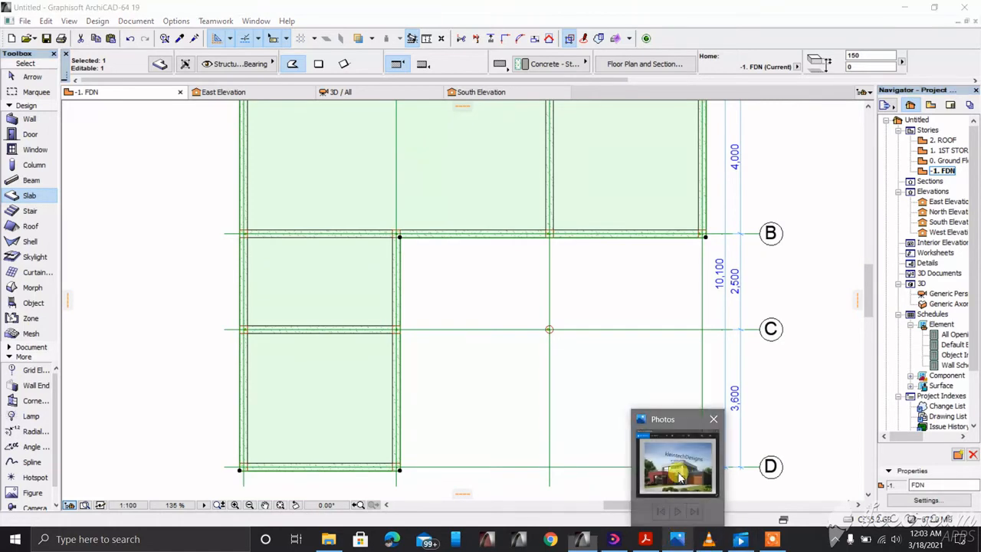
left_click(672, 426)
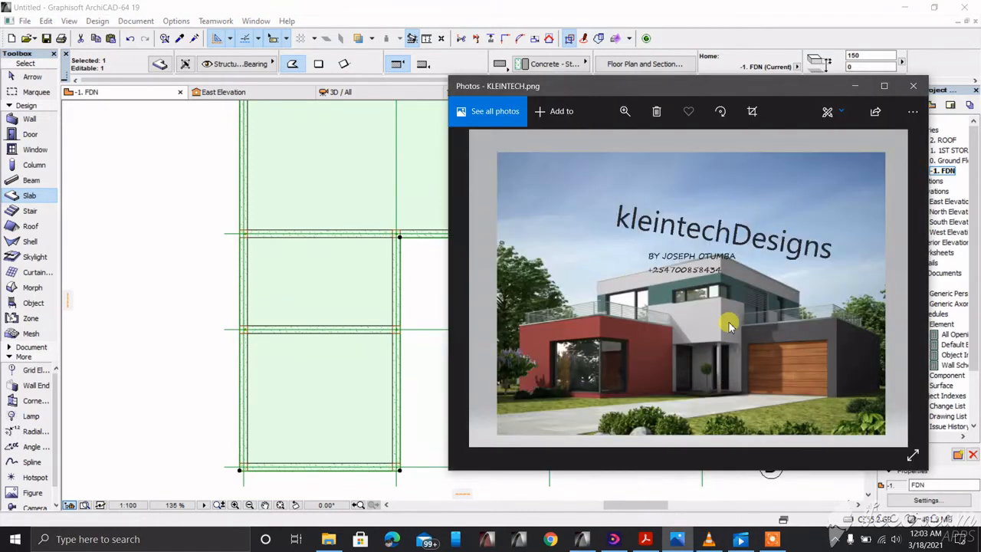
left_click(855, 86)
left_click(476, 360)
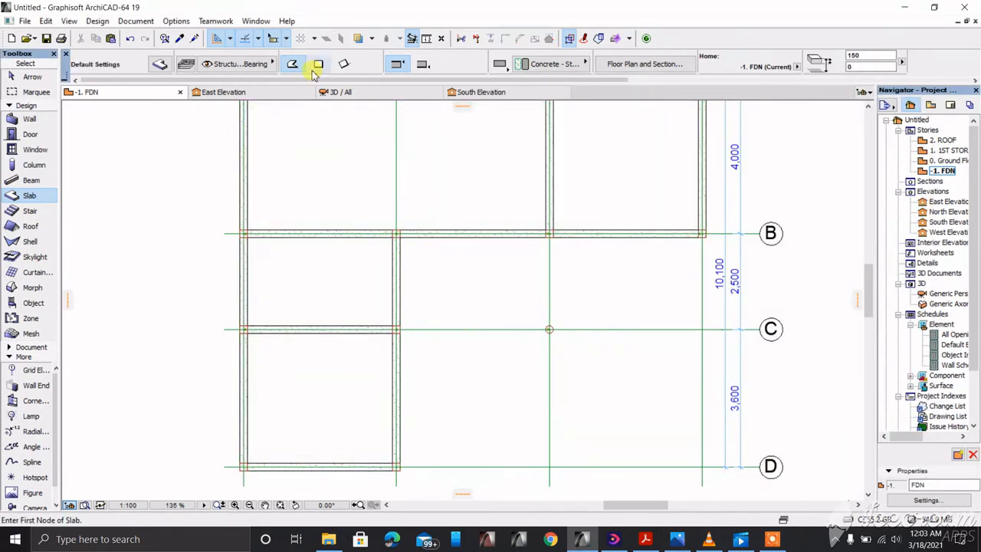
Step: Draw a 3971 × 2471 rectangular slab from the wall corner at grid B to grid C
left_click(318, 64)
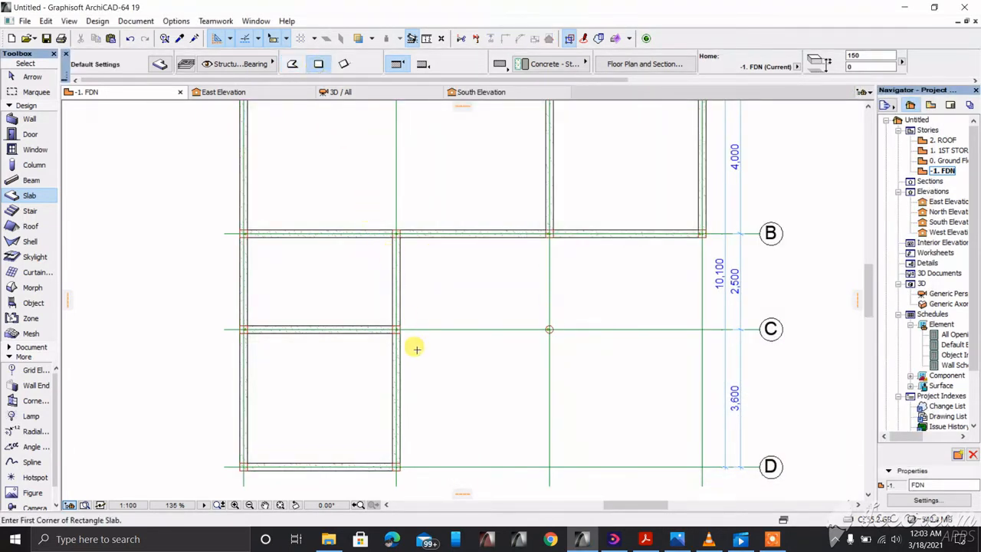
scroll(405, 333, "up", 2)
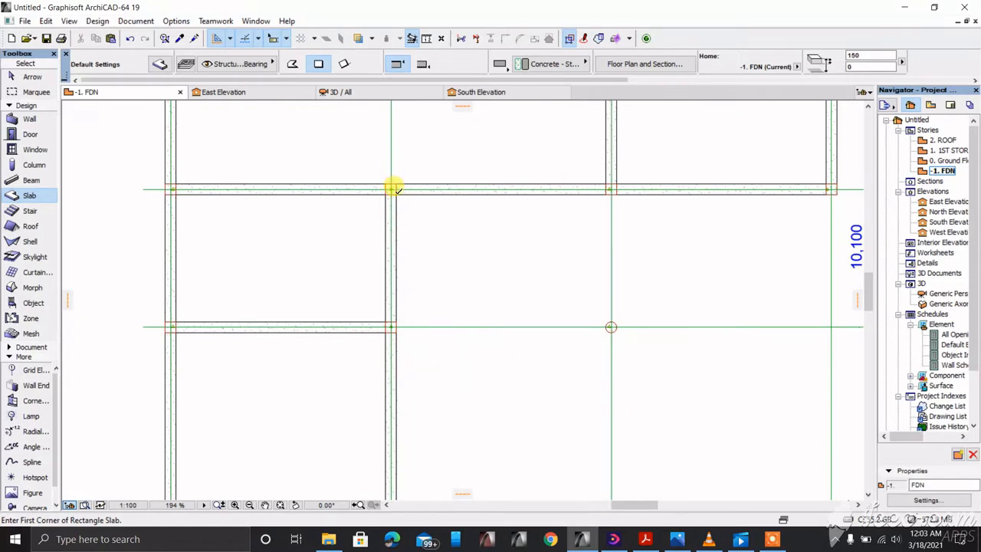
left_click(393, 190)
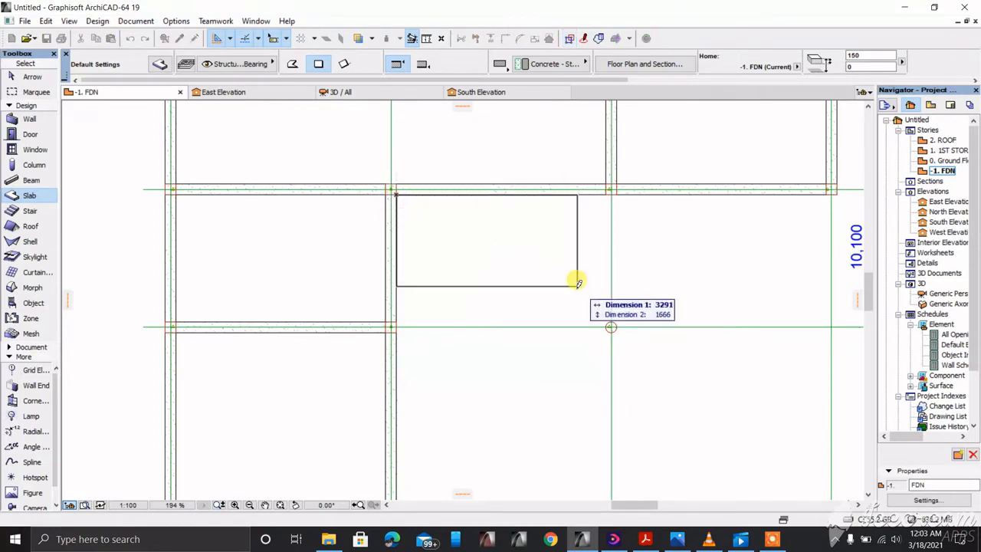
left_click(615, 327)
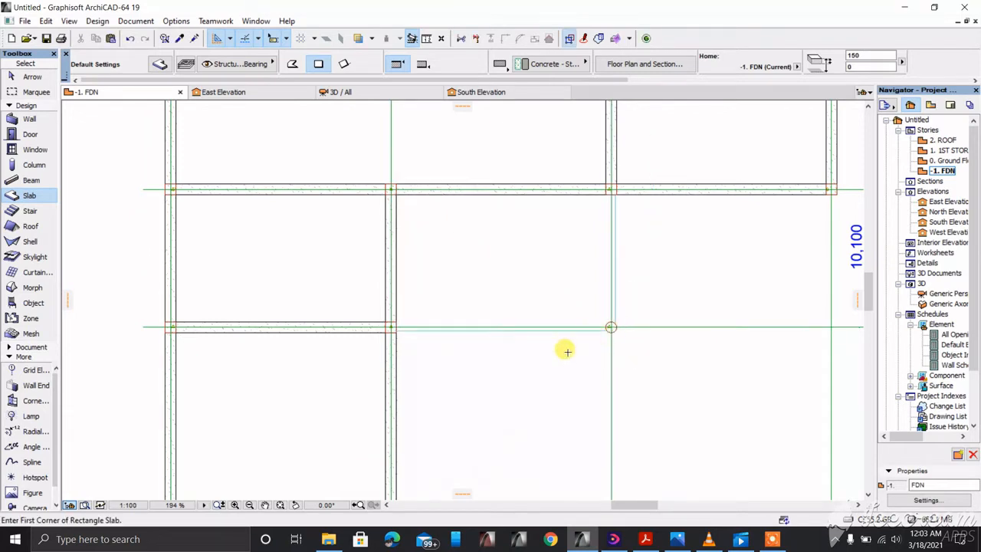
Step: Inspect the new slab in the 3D view, then return to the foundation plan
key("F3")
middle_click_drag(476, 375, 531, 357, "shift")
scroll(531, 357, "up", 10)
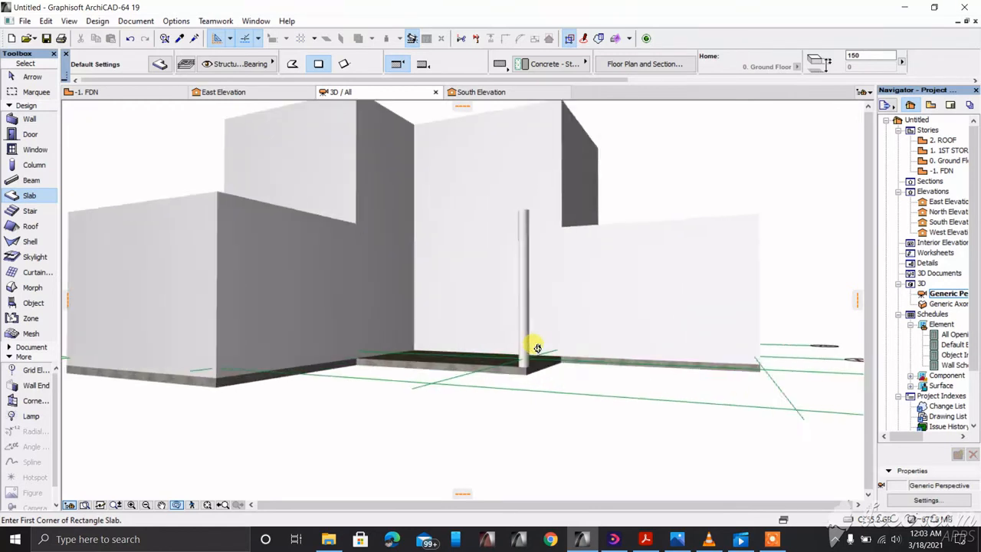
middle_click_drag(429, 415, 525, 410, "shift")
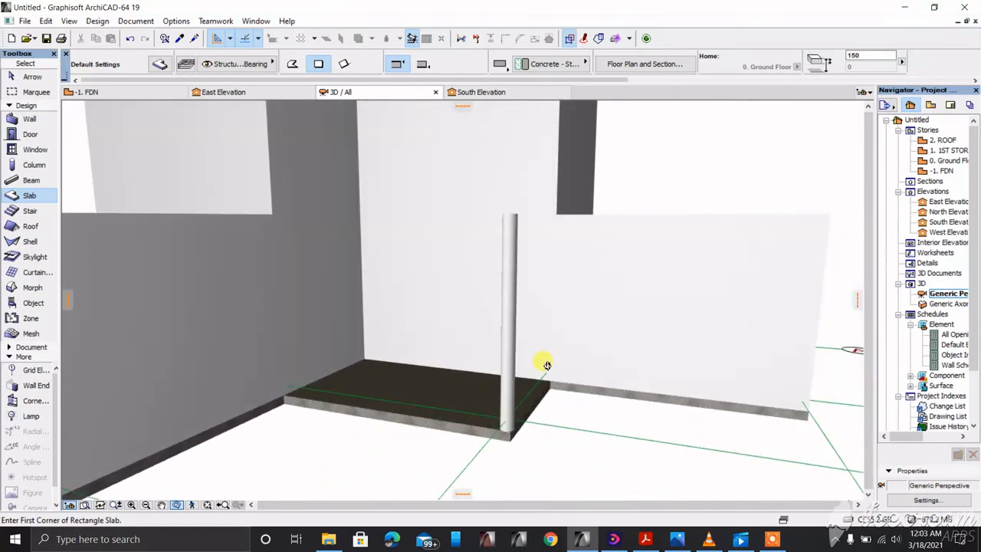
scroll(548, 360, "down", 3)
key("F2")
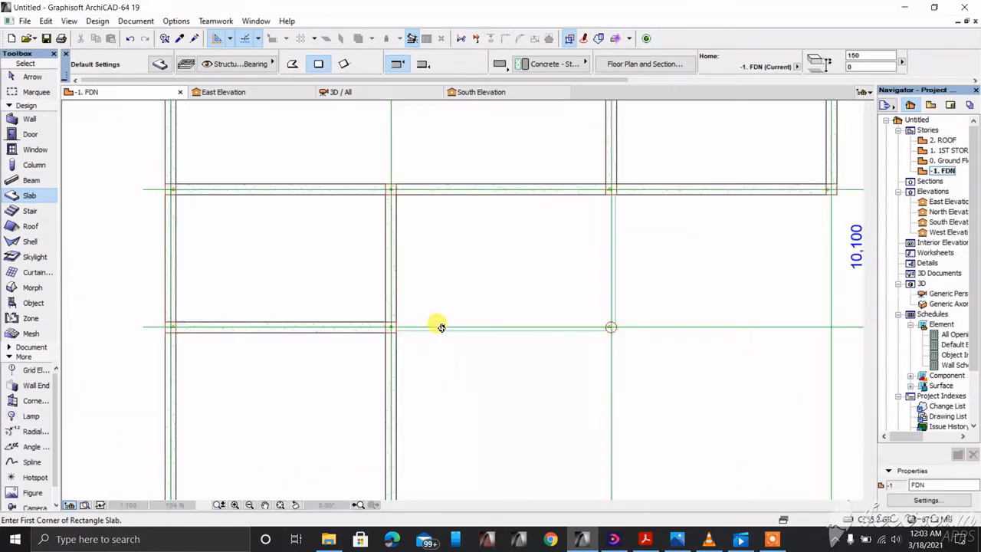
scroll(422, 237, "down", 5)
scroll(420, 204, "up", 2)
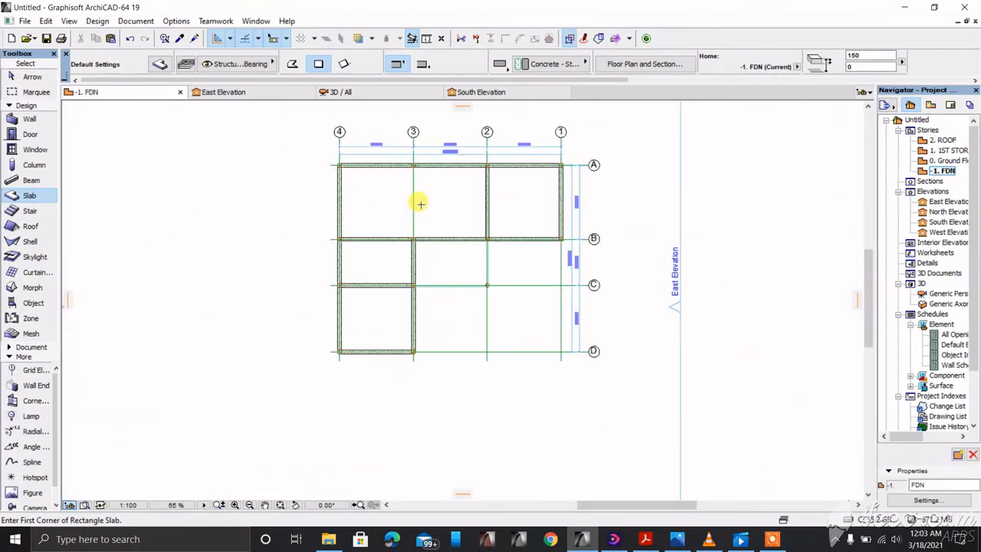
scroll(412, 230, "up", 3)
scroll(432, 259, "down", 2)
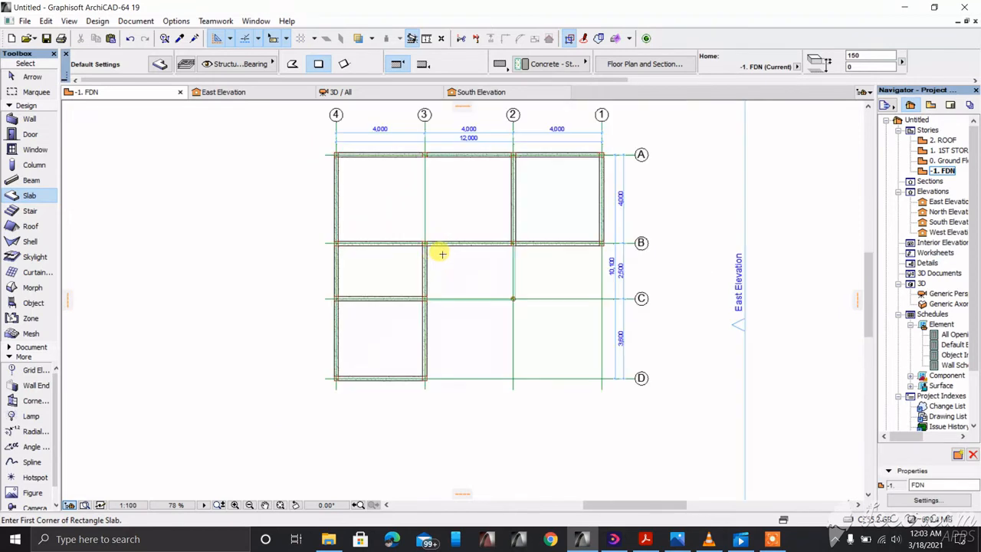
left_click(422, 261)
right_click(424, 260)
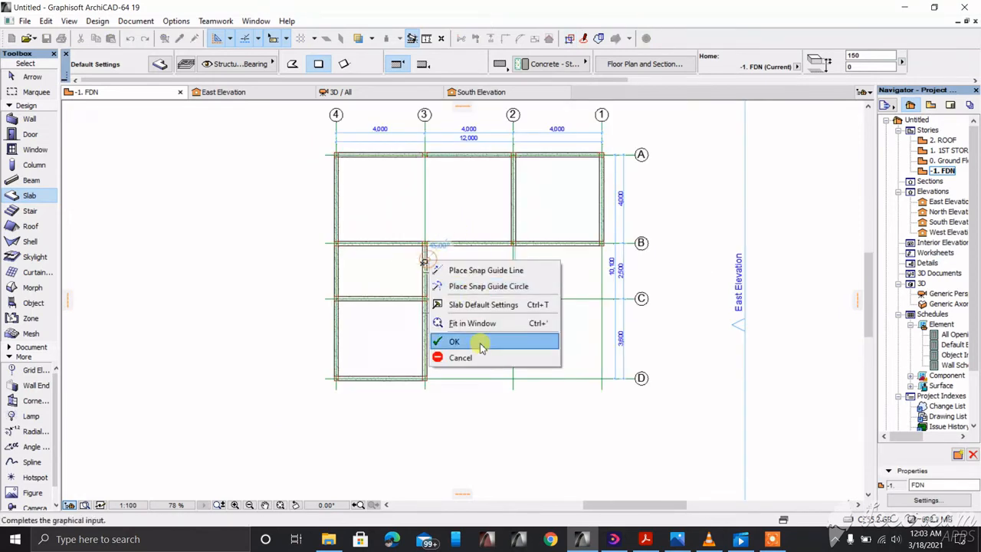
left_click(460, 357)
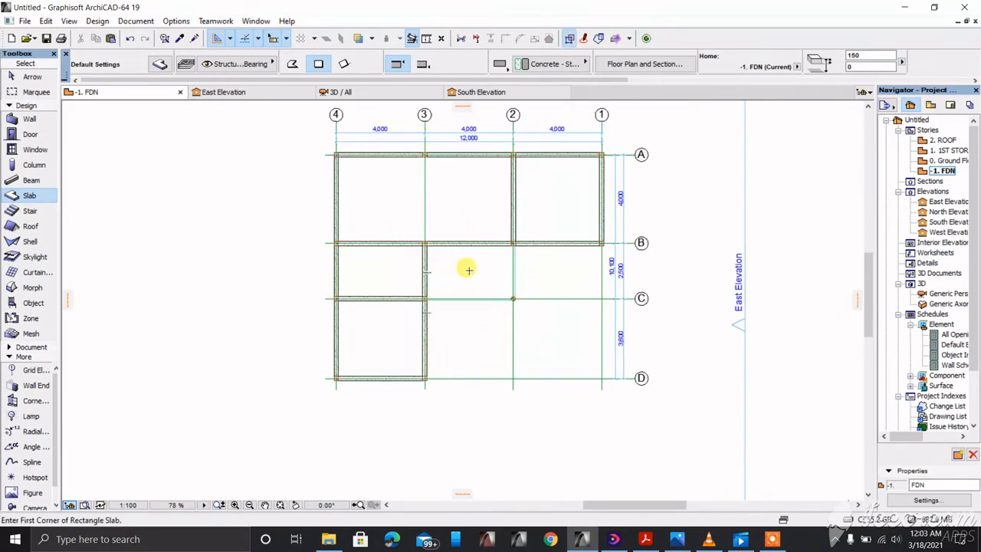
scroll(416, 242, "down", 2)
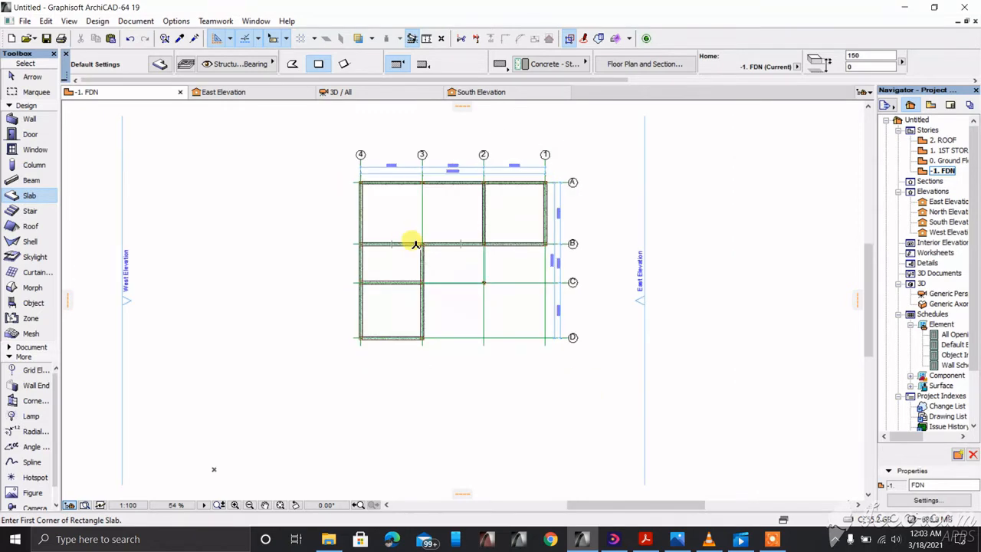
key("F3")
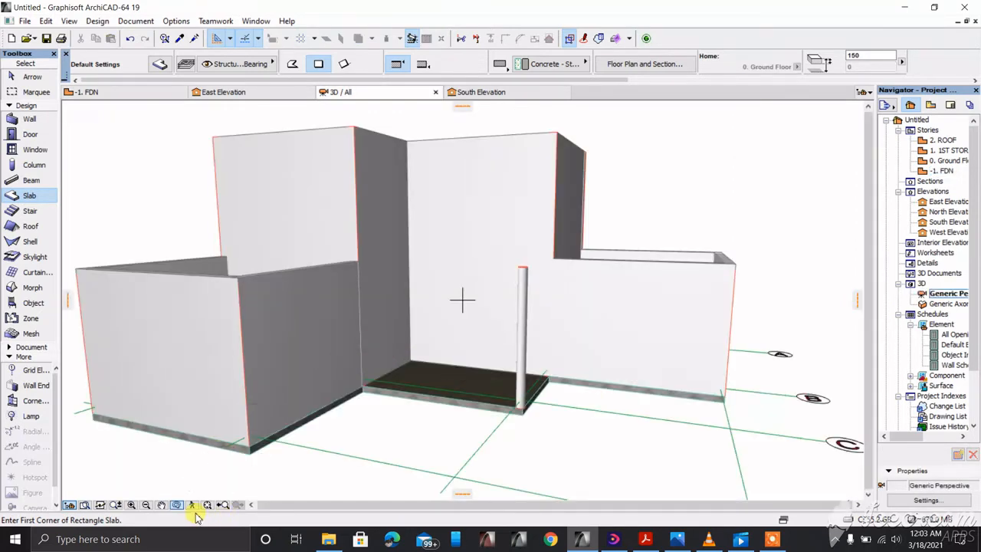
left_click(176, 438)
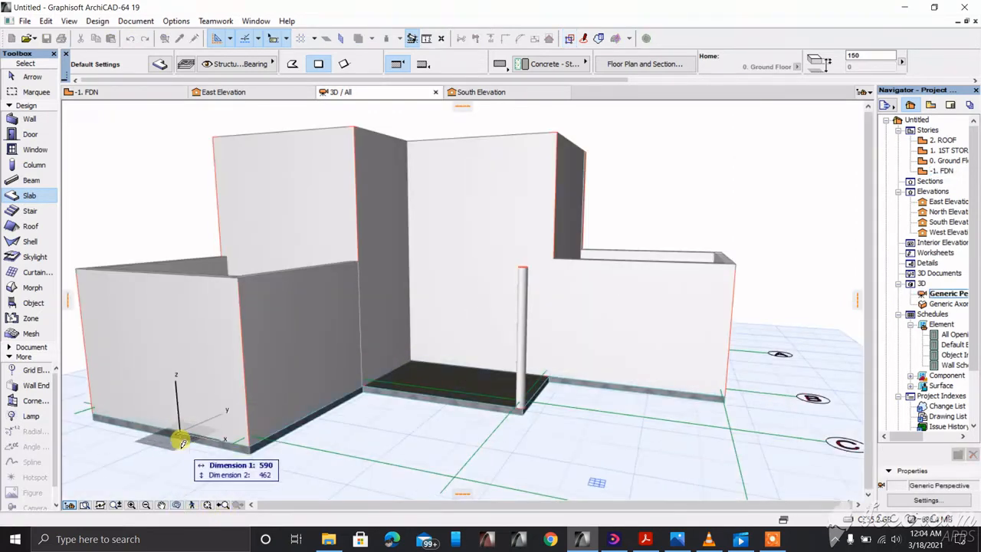
right_click(205, 454)
left_click(210, 437)
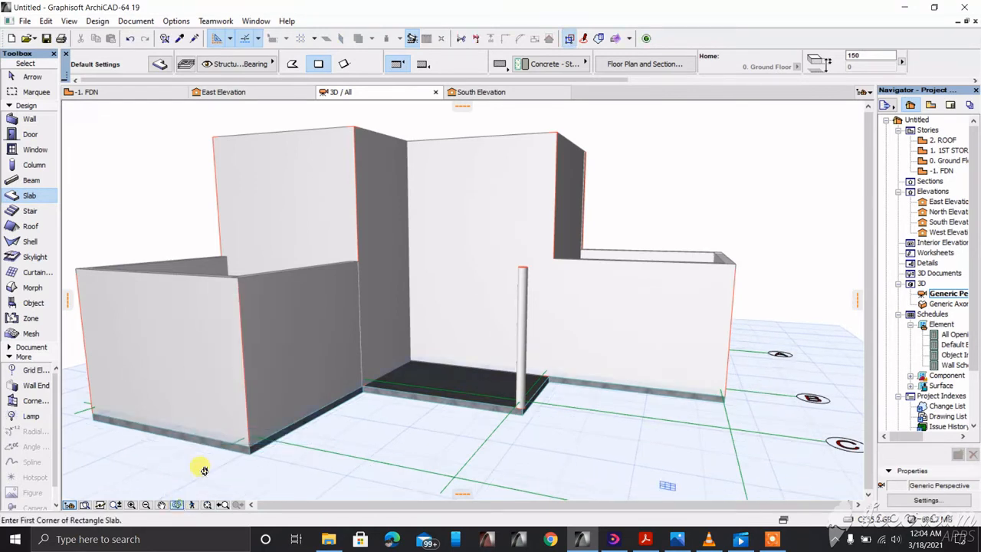
middle_click_drag(226, 404, 352, 329, "shift")
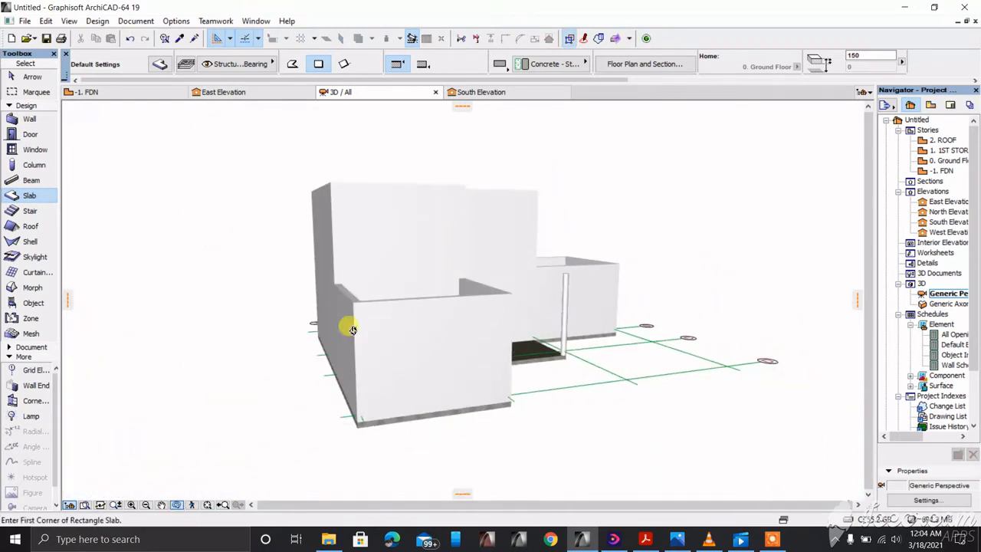
middle_click_drag(404, 348, 429, 278, "shift")
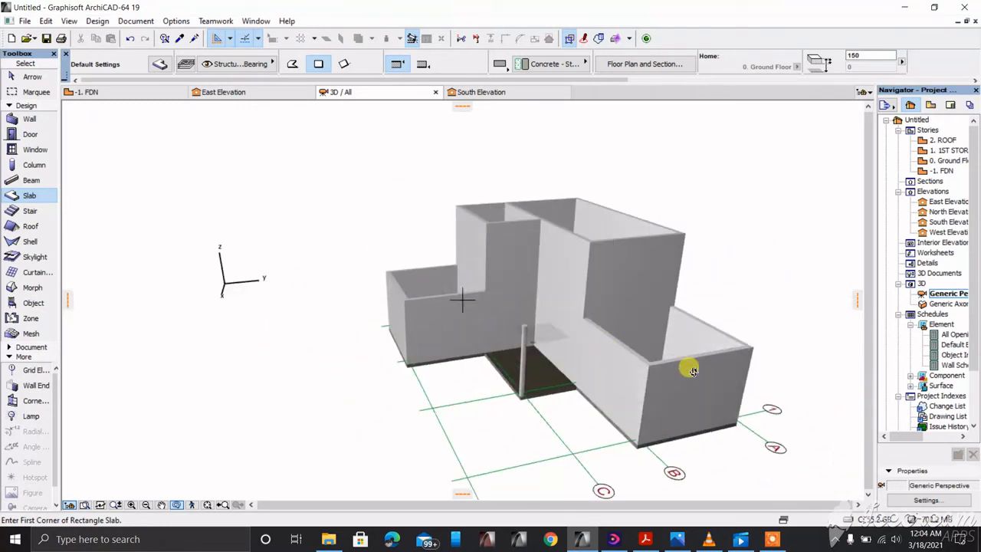
mouse_move(678, 542)
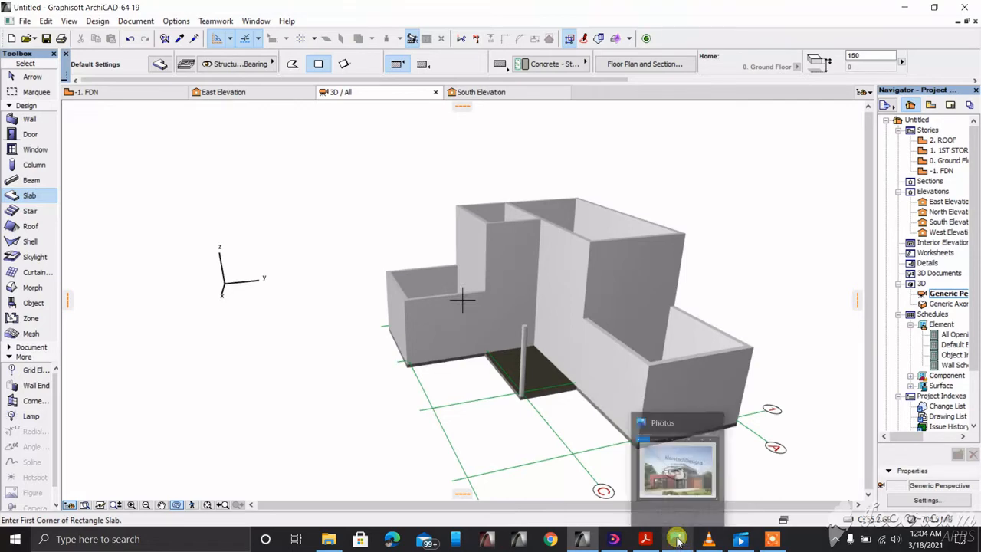
left_click(679, 460)
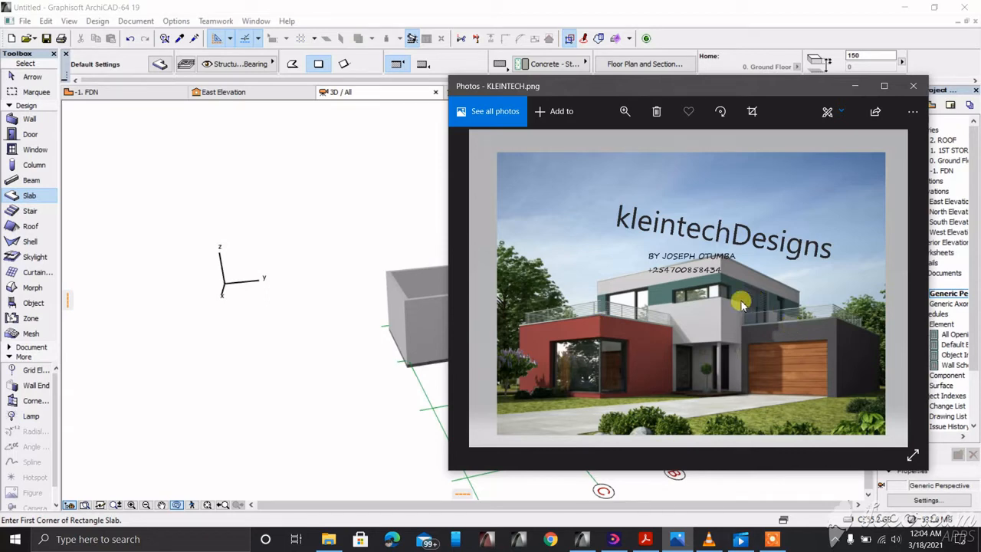
left_click(852, 86)
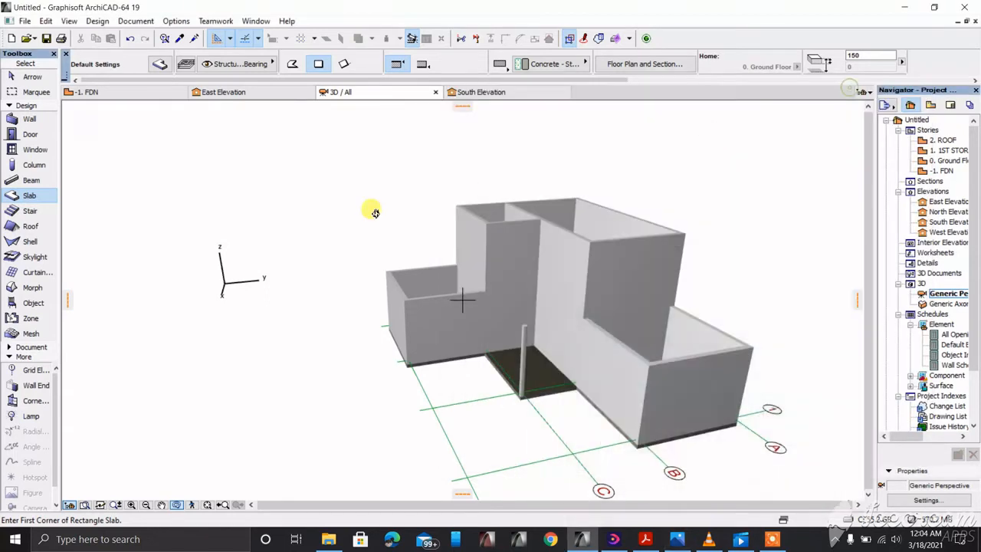
middle_click_drag(296, 263, 426, 280, "shift")
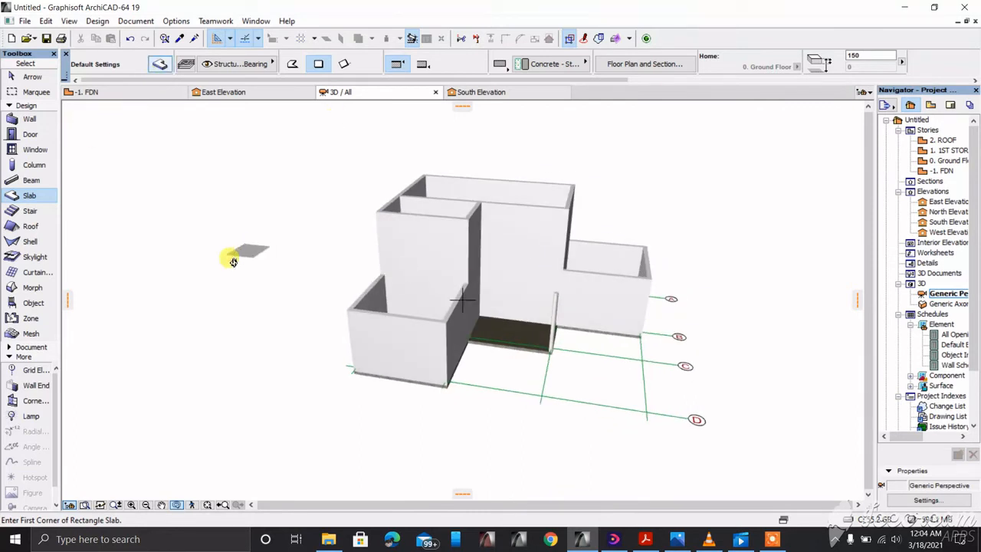
key("F2")
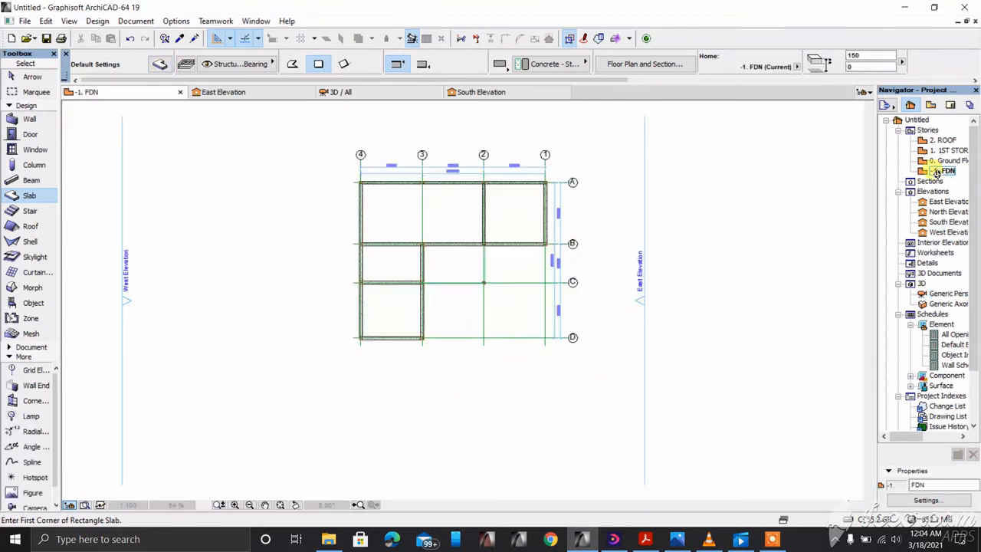
Step: Switch between the 0. Ground Floor and 1. 1ST STOREY plans, ending on 0. Ground Floor
double_click(945, 160)
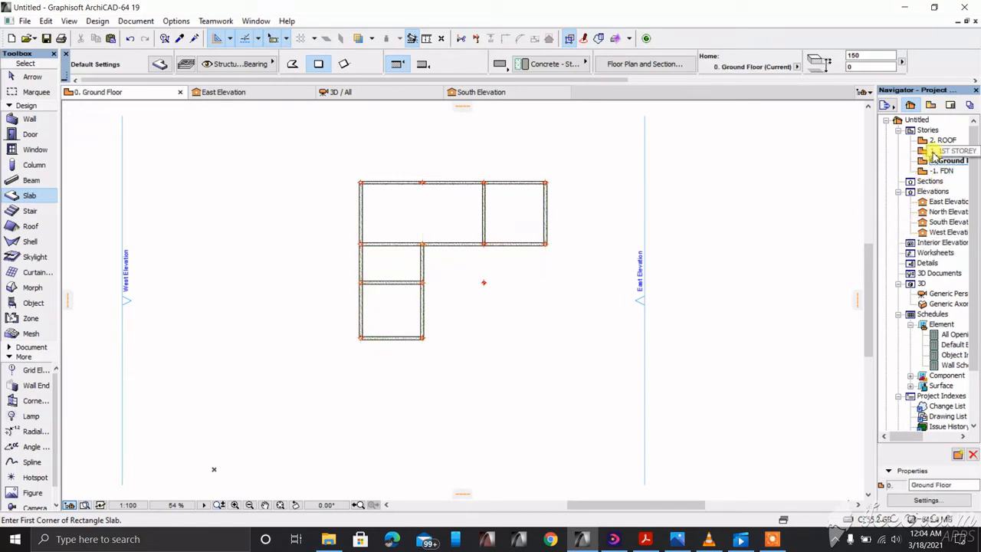
double_click(936, 152)
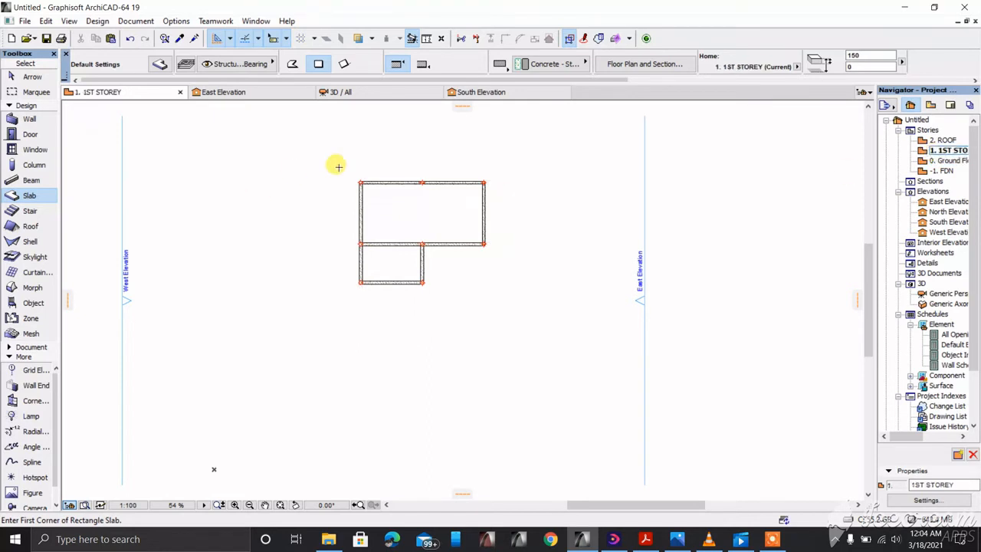
scroll(343, 180, "up", 3)
scroll(508, 308, "down", 3)
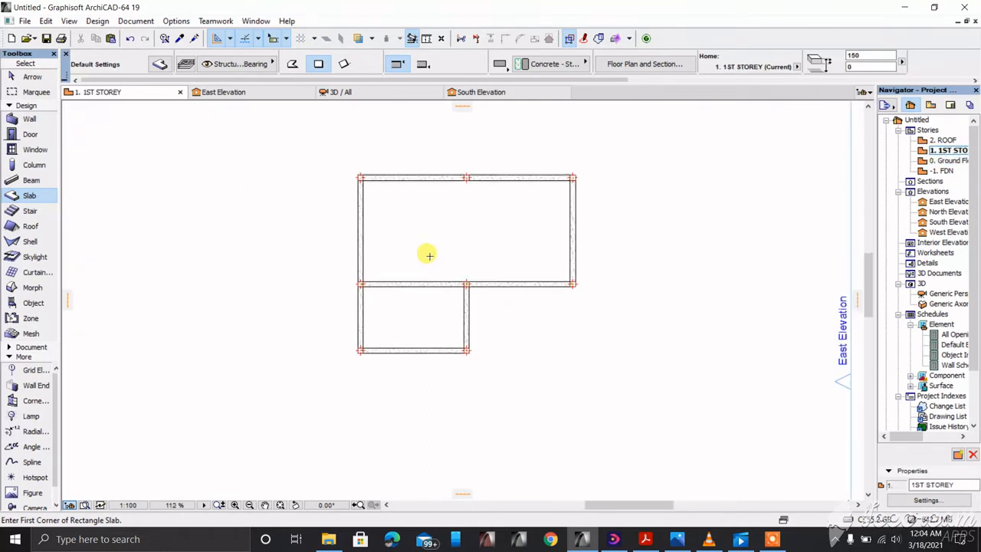
scroll(385, 270, "up", 2)
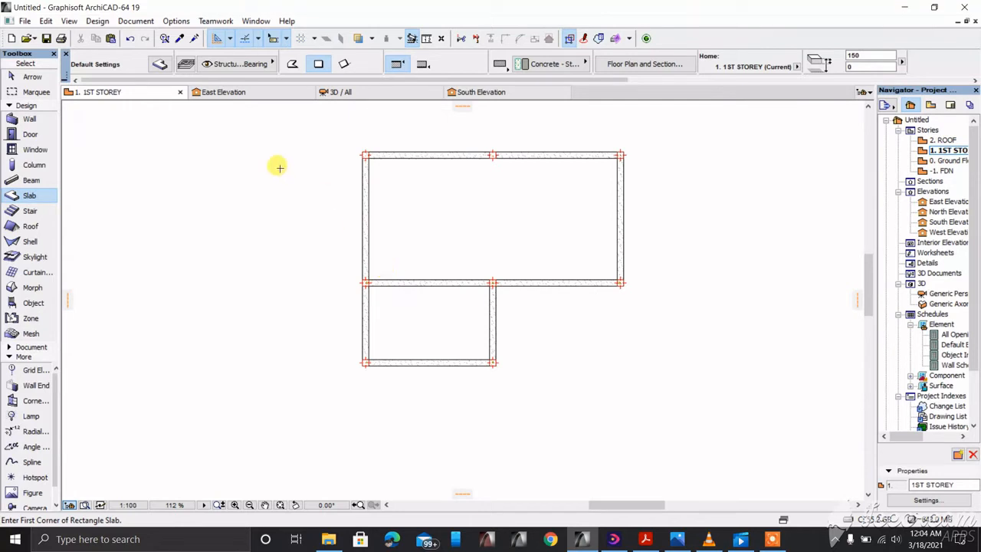
double_click(950, 161)
scroll(351, 155, "down", 1)
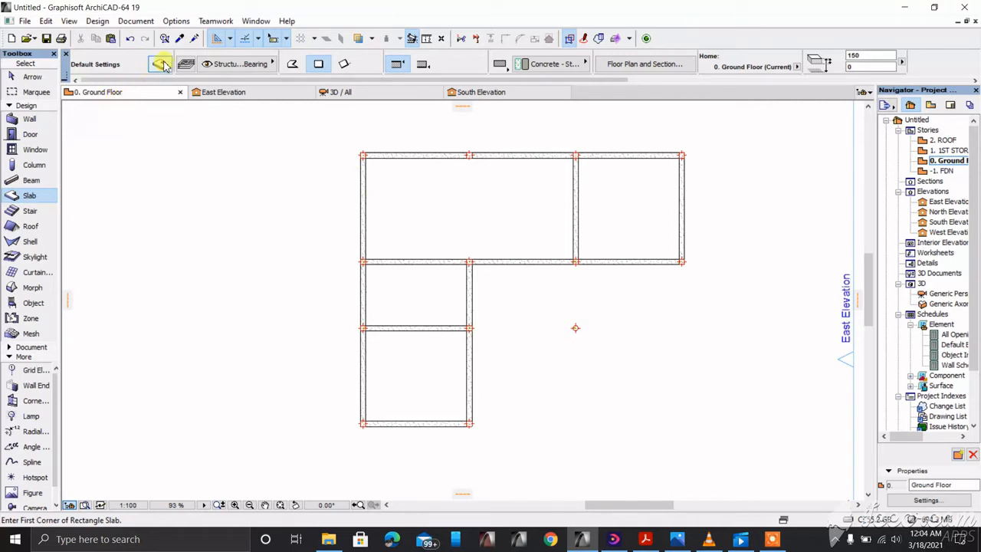
scroll(401, 447, "up", 2)
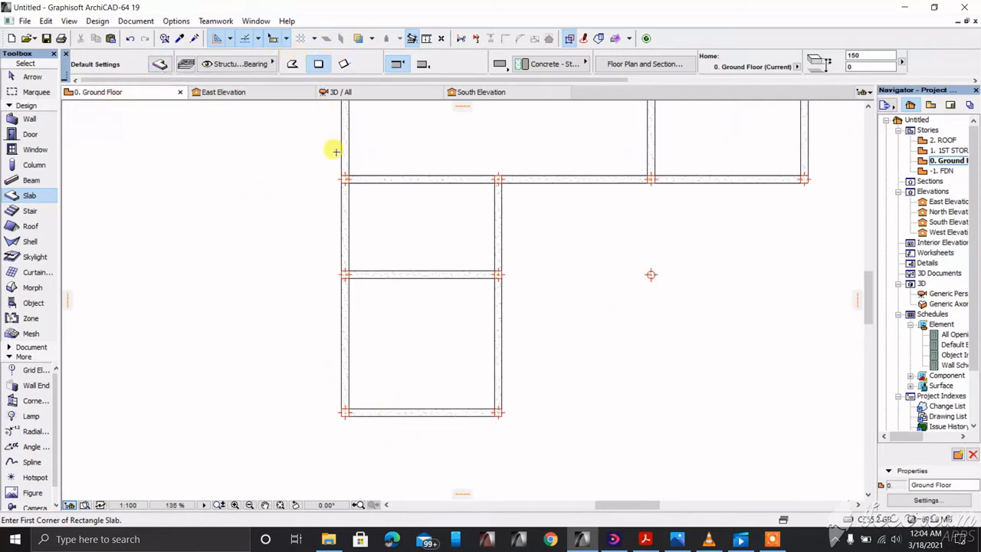
scroll(360, 368, "down", 2)
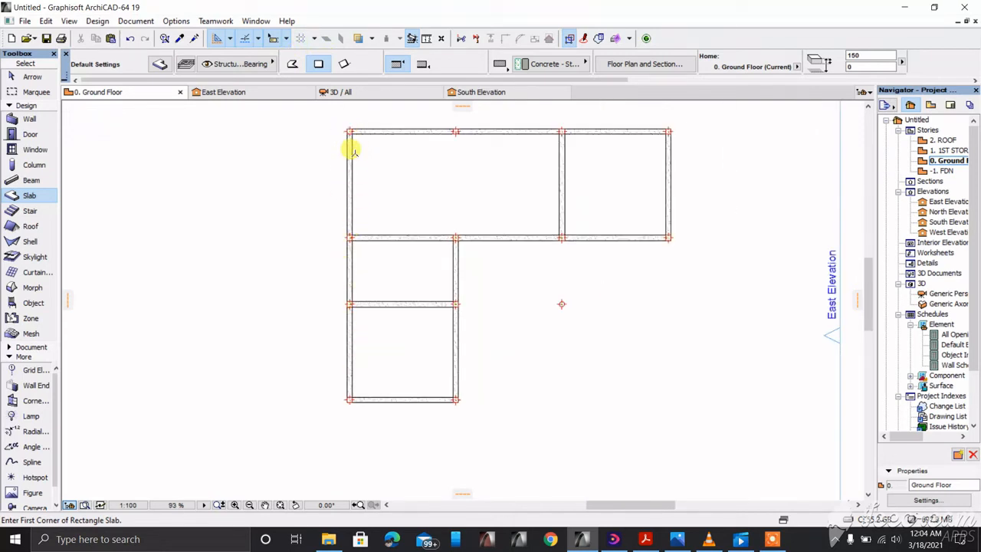
Step: Draw a 12200 × 4200 rectangular slab over the upper rooms and another over the lower-left rooms
left_click(349, 128)
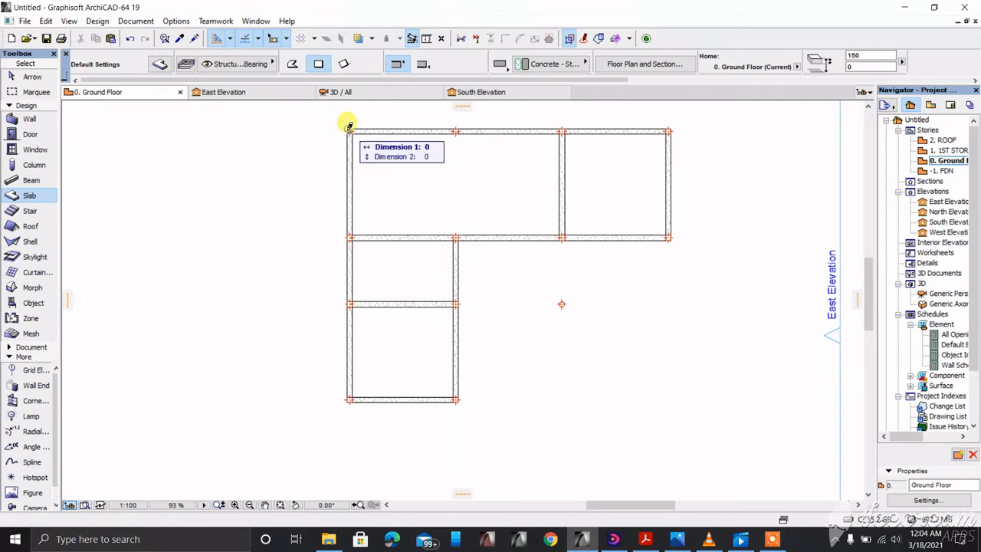
right_click(571, 205)
left_click(583, 305)
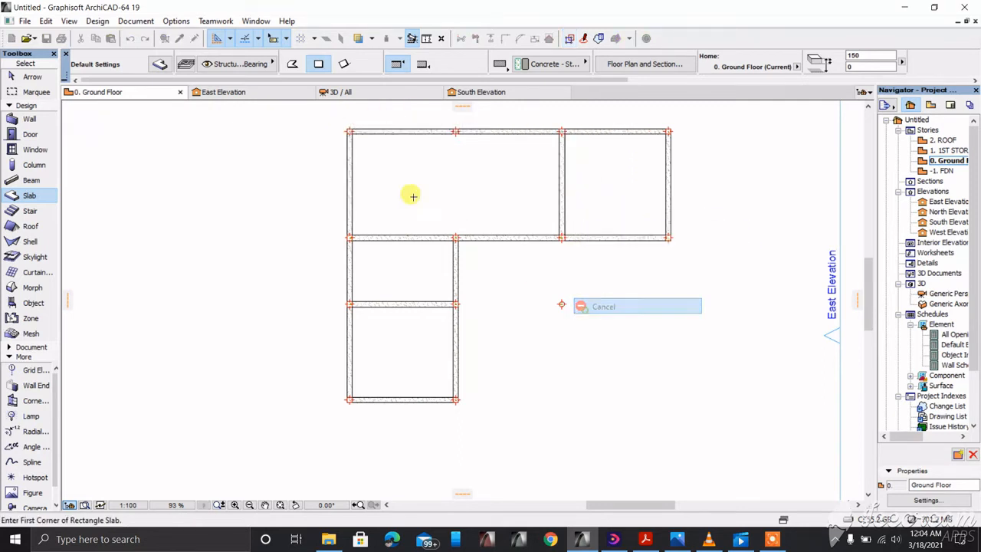
left_click(349, 128)
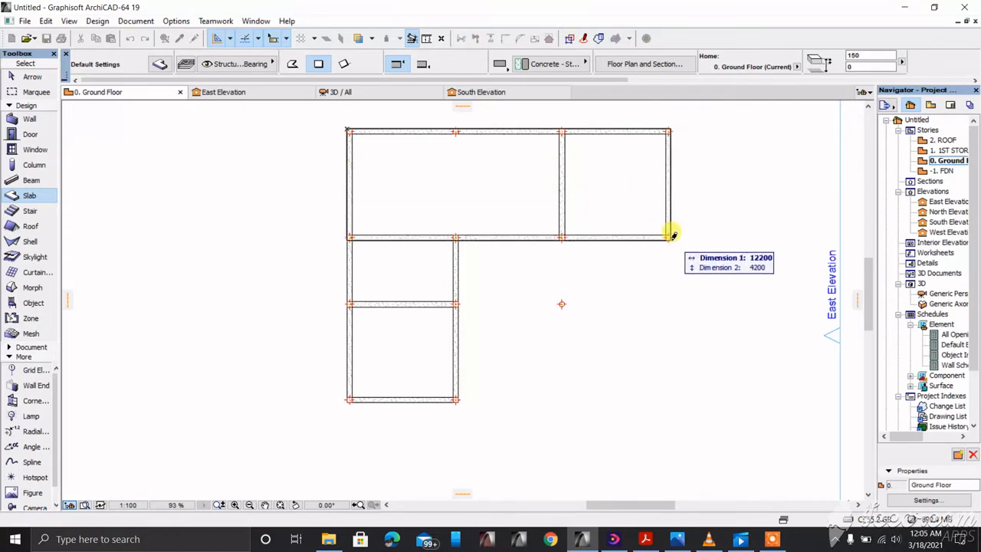
left_click(671, 236)
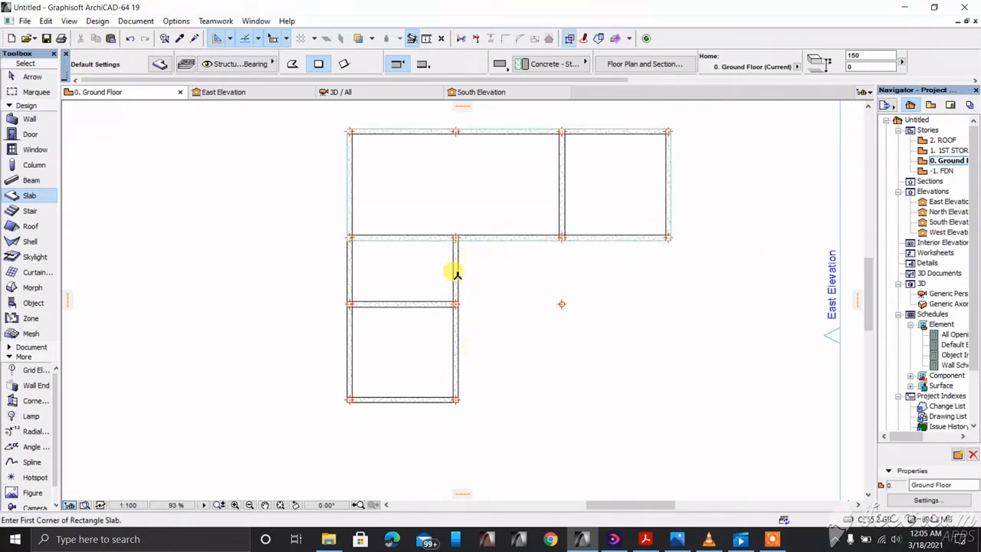
left_click(455, 238)
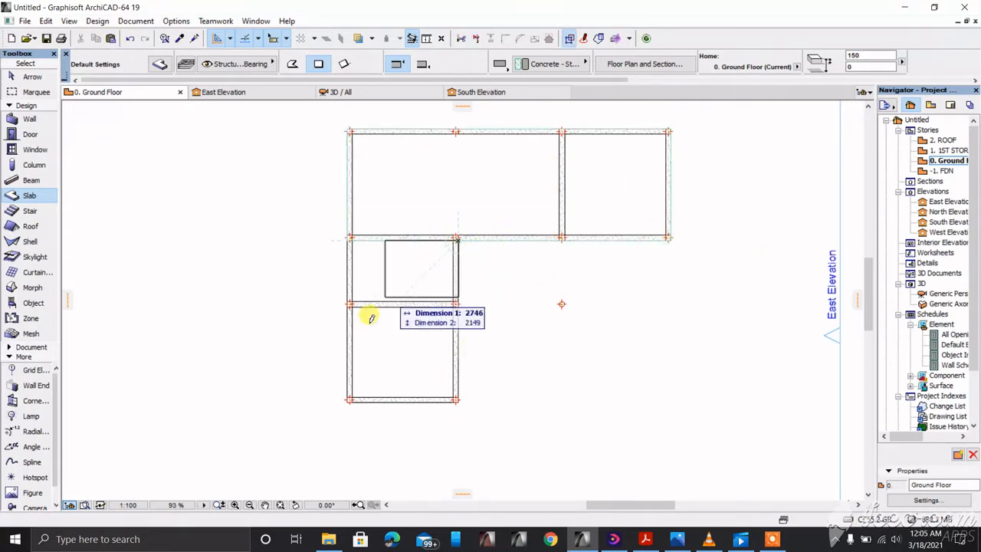
left_click(349, 400)
scroll(451, 220, "up", 3)
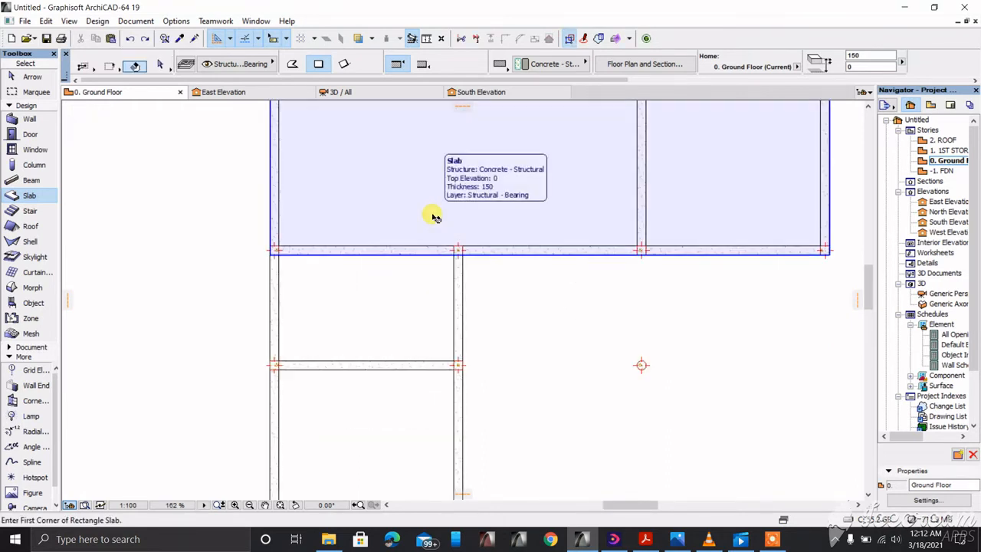
Step: Drag one corner node of the lower slab onto the bottom box's lower-left wall corner
left_click(433, 216, "shift")
scroll(436, 222, "down", 2)
scroll(415, 249, "up", 2)
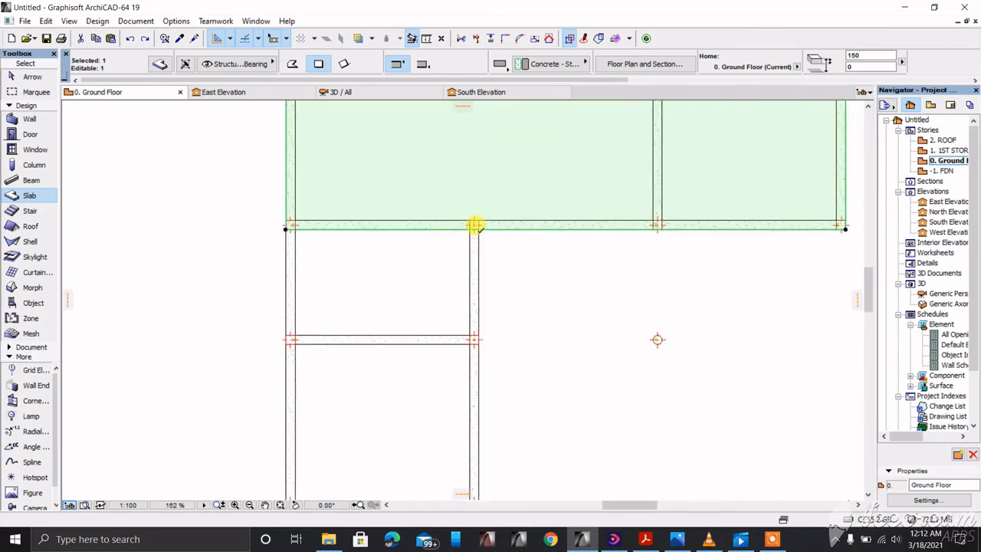
left_click(478, 229)
left_click(479, 229)
scroll(468, 217, "down", 2)
left_click(398, 220)
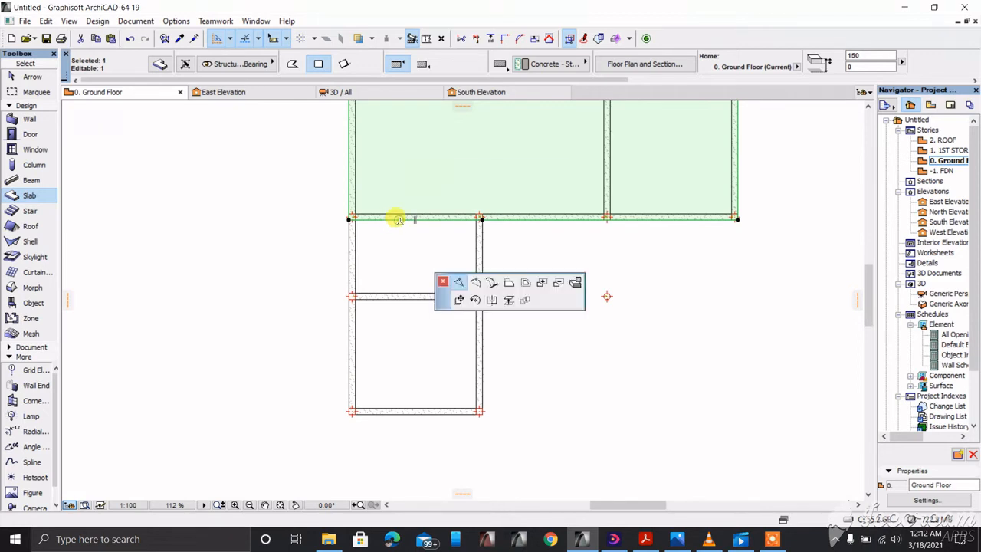
left_click(399, 220)
left_click(399, 219)
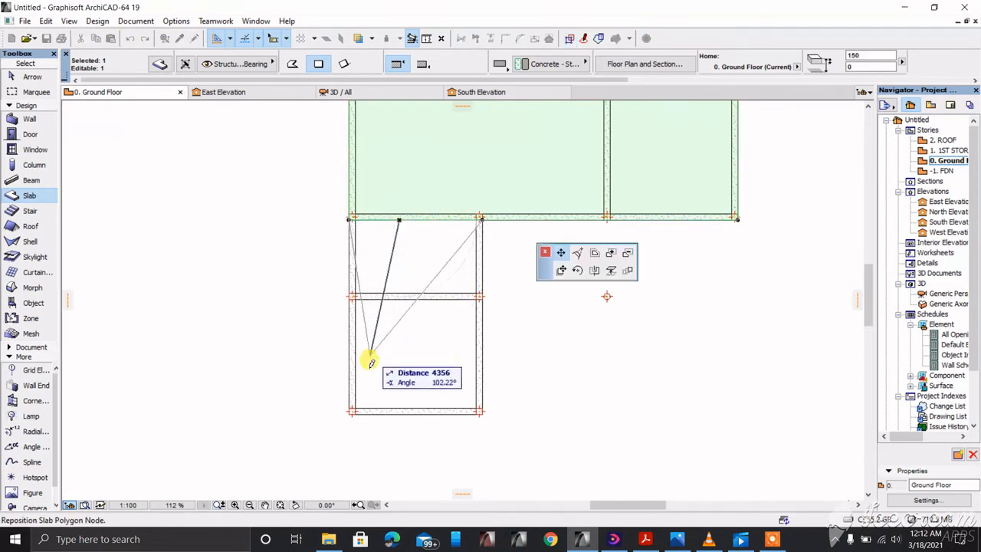
scroll(368, 396, "up", 2)
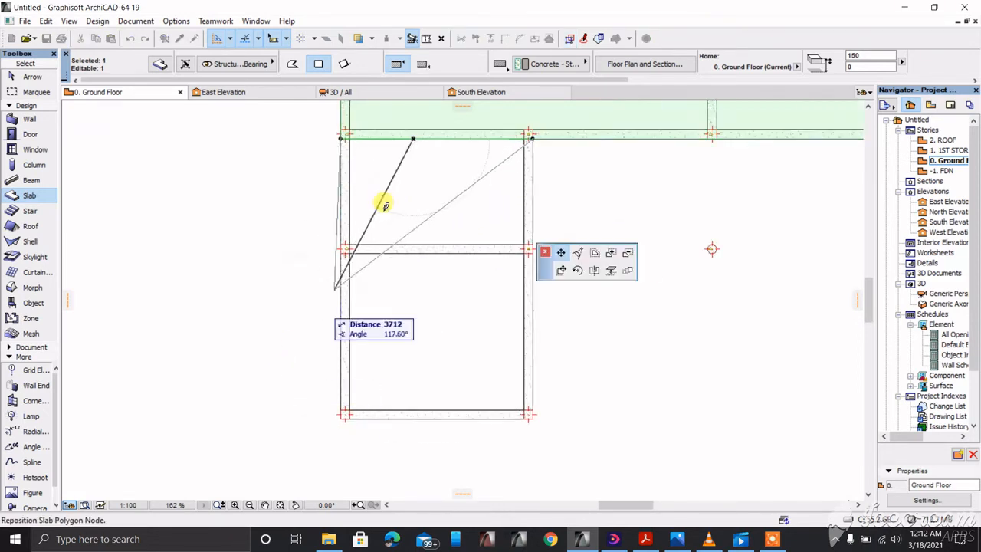
scroll(345, 388, "up", 1)
scroll(345, 388, "up", 1)
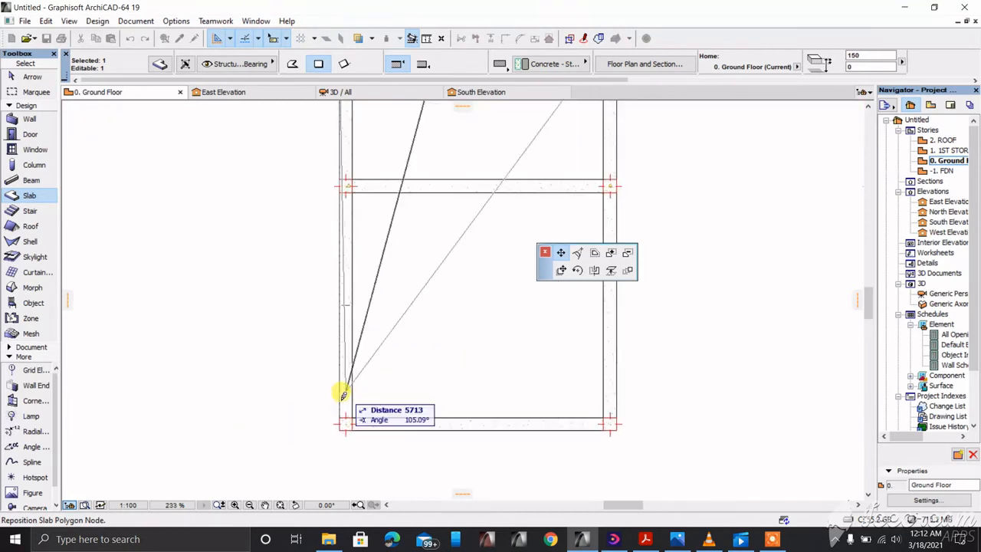
left_click(339, 426)
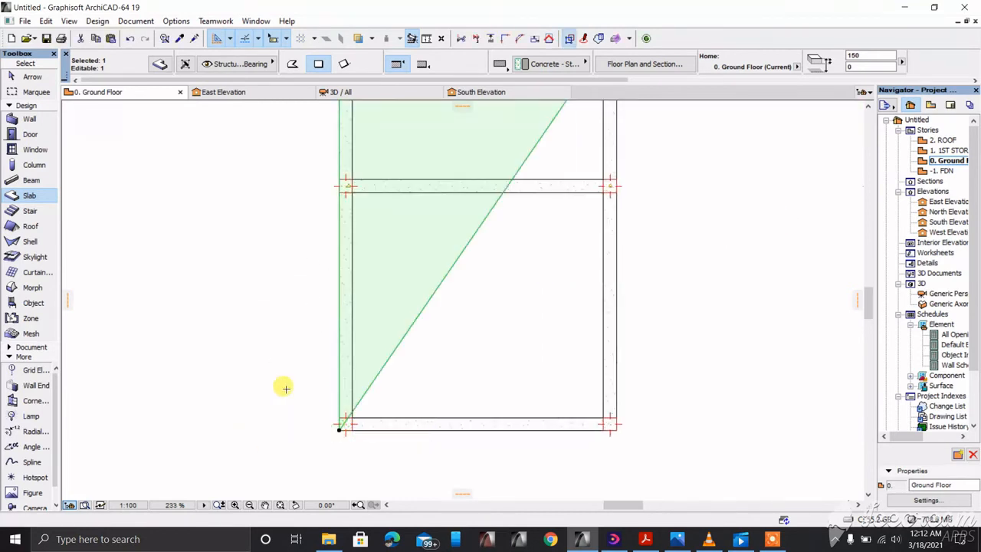
scroll(283, 388, "down", 2)
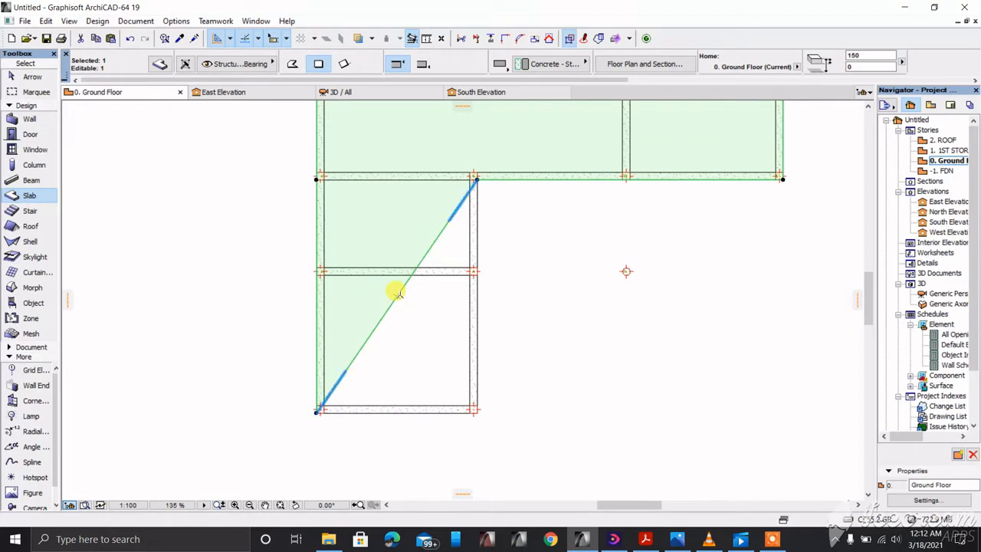
Step: Move the diagonal-edge node to the box's lower-right corner, squaring the slab
left_click(397, 293)
key("Escape")
left_click(397, 292)
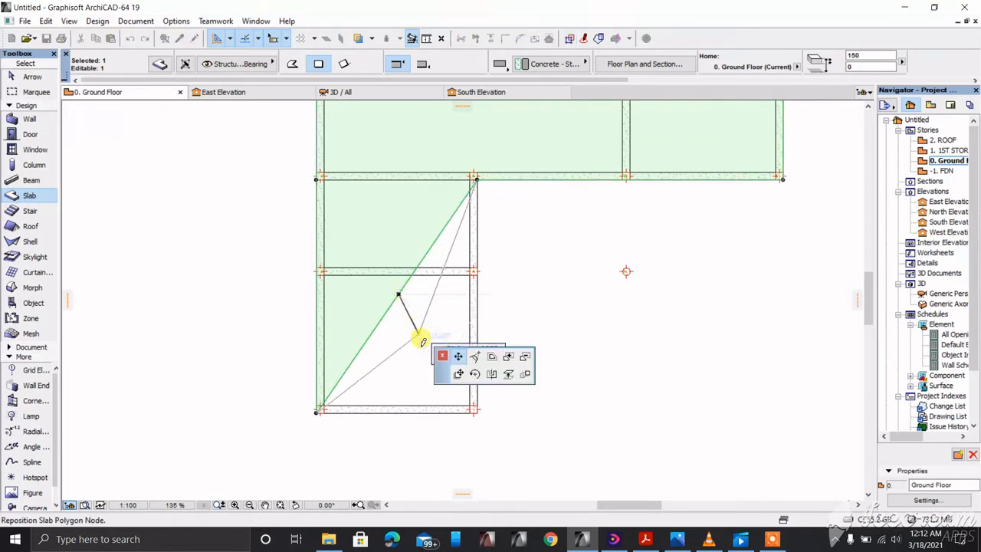
left_click(457, 354)
scroll(479, 403, "up", 2)
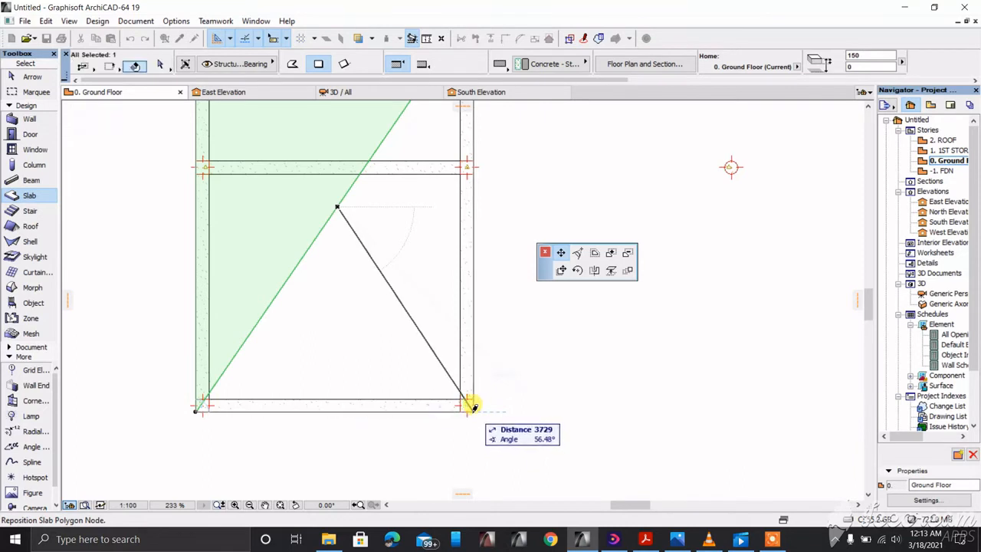
left_click(475, 409)
scroll(471, 406, "down", 4)
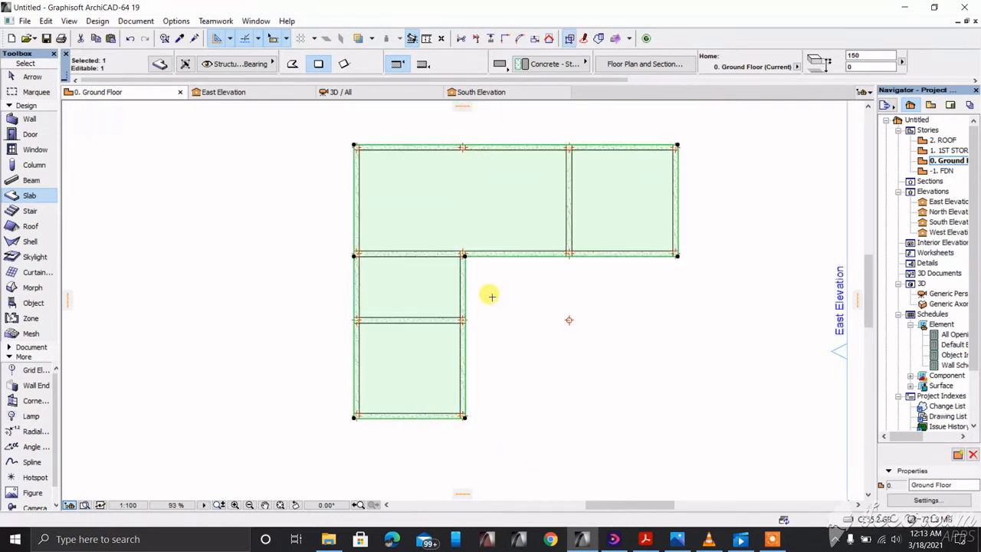
Step: Give the lower slab offset 3000, Stucco - White Rough edges and a Ceiling - Tile-60x120 underside
left_click(536, 299)
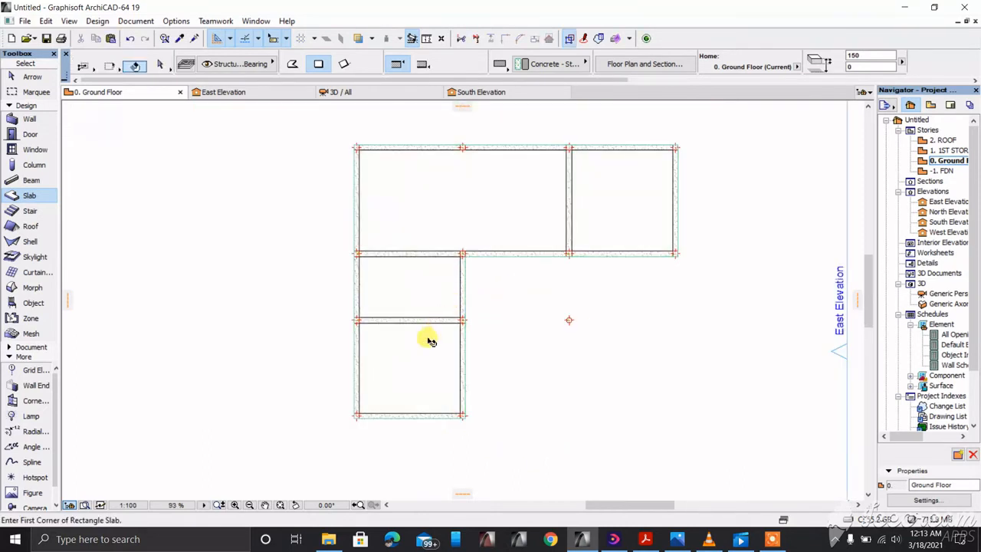
left_click(427, 336)
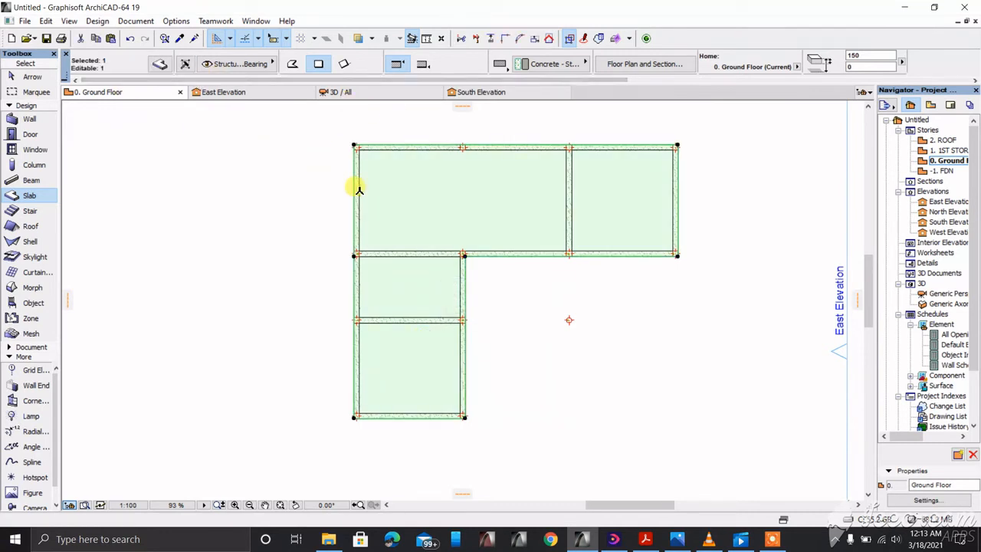
left_click(161, 65)
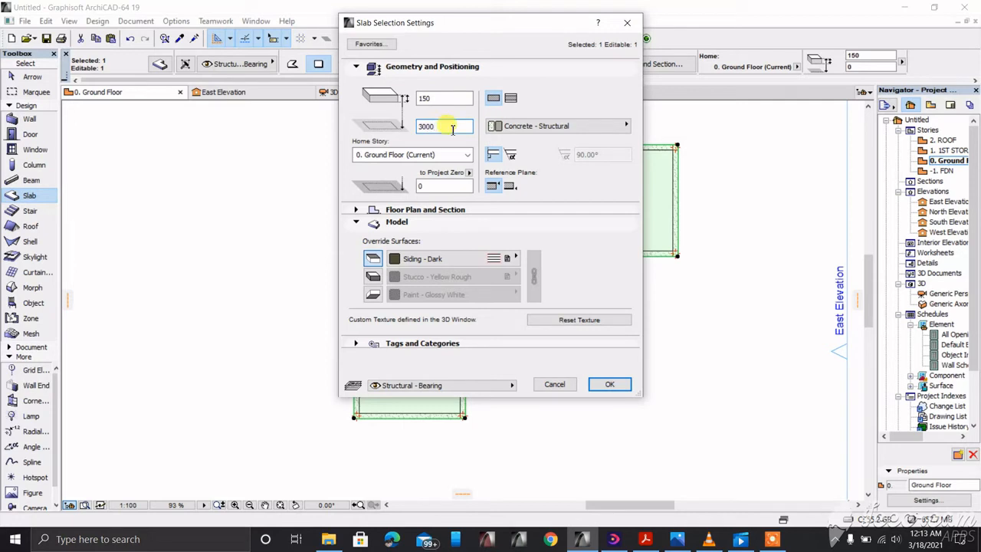
left_click(375, 278)
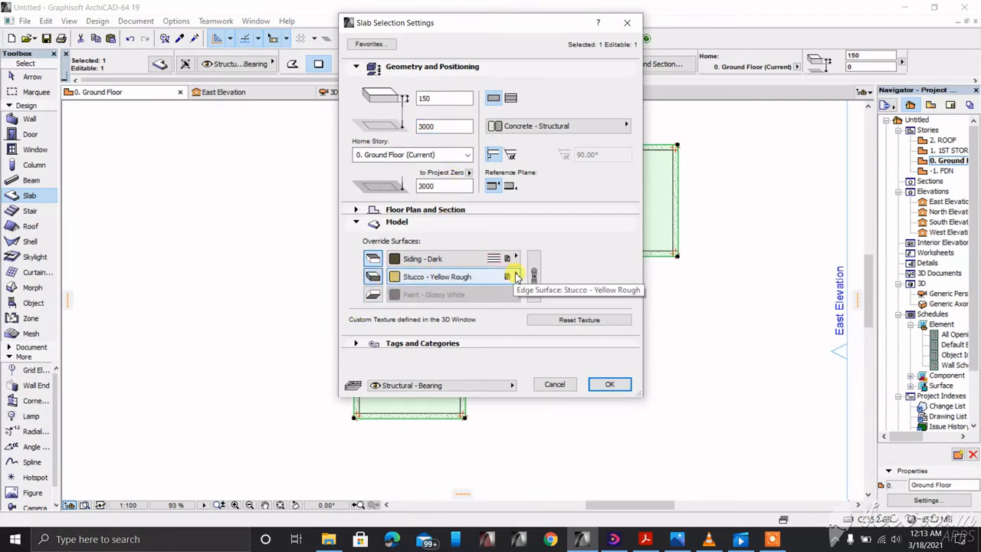
left_click(515, 277)
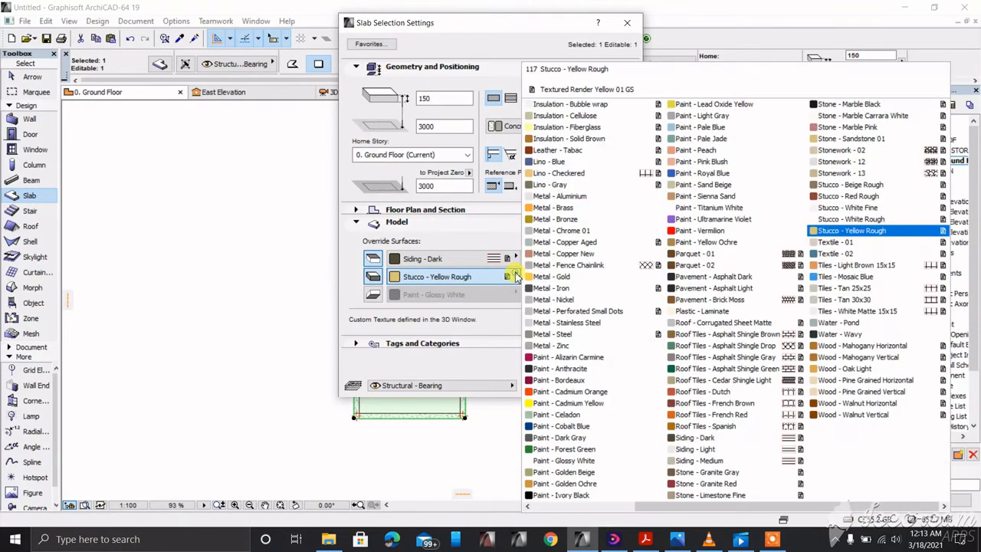
left_click(873, 221)
left_click(373, 295)
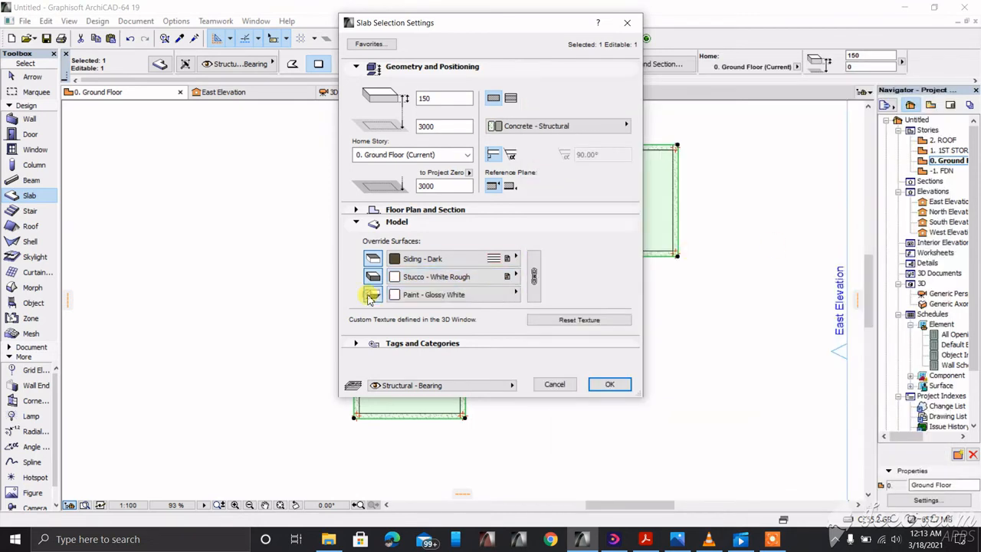
left_click(515, 294)
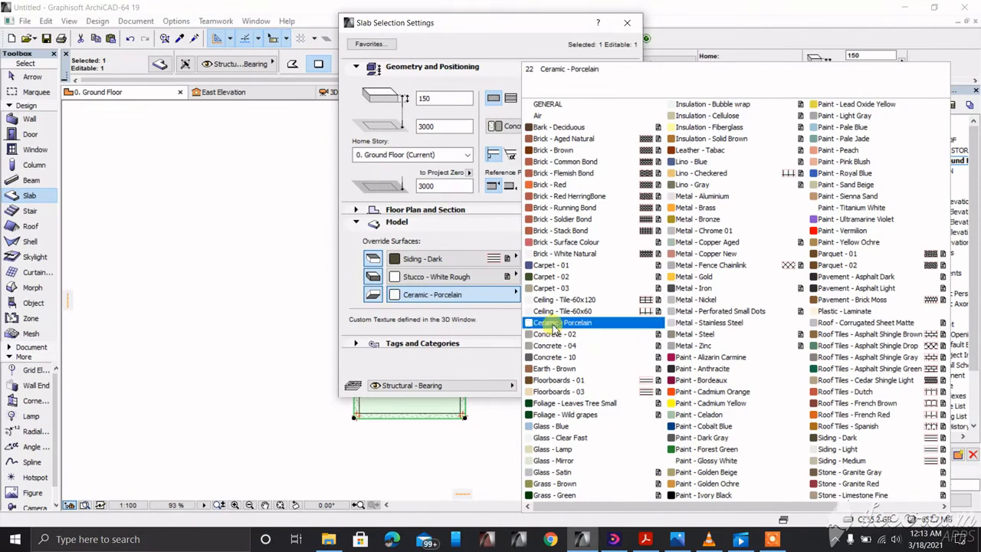
left_click(568, 304)
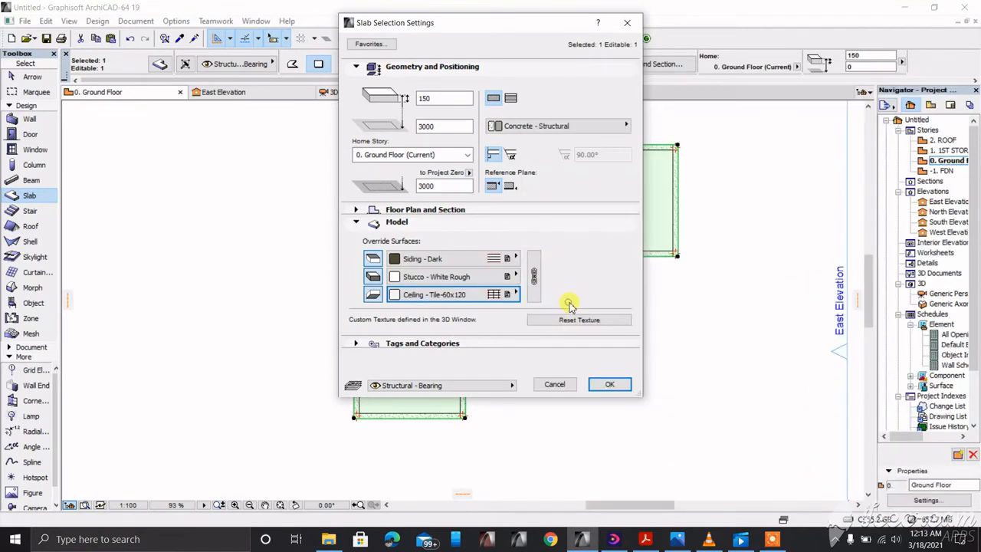
left_click(609, 384)
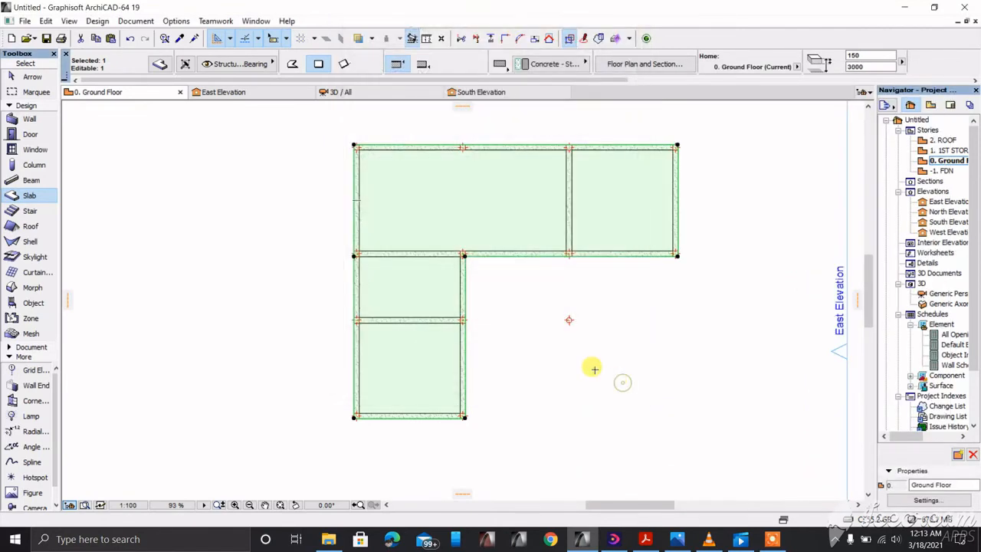
Step: Switch to the 3D view with F3 and orbit around the building shell from the front
key("F3")
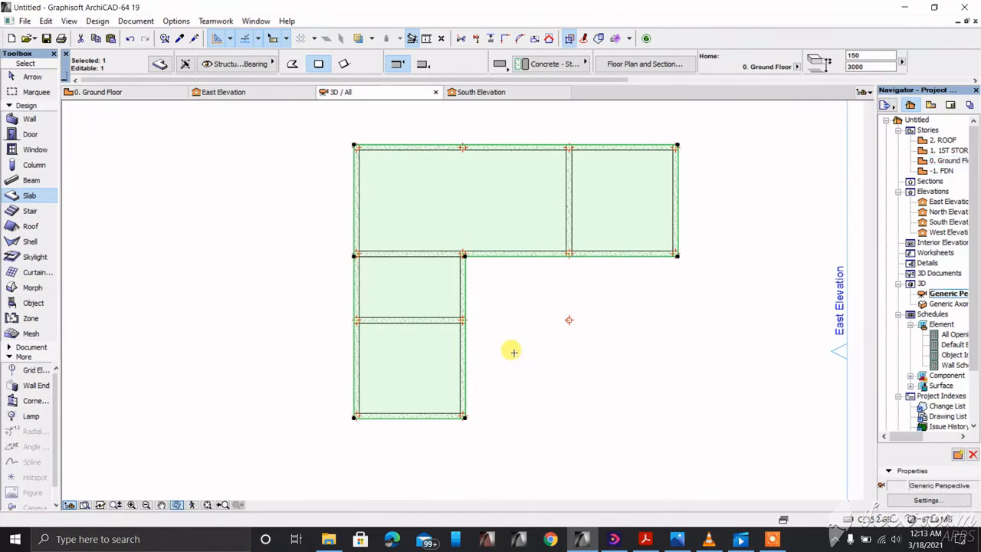
middle_click_drag(363, 334, 569, 254, "shift")
middle_click_drag(382, 316, 268, 373, "shift")
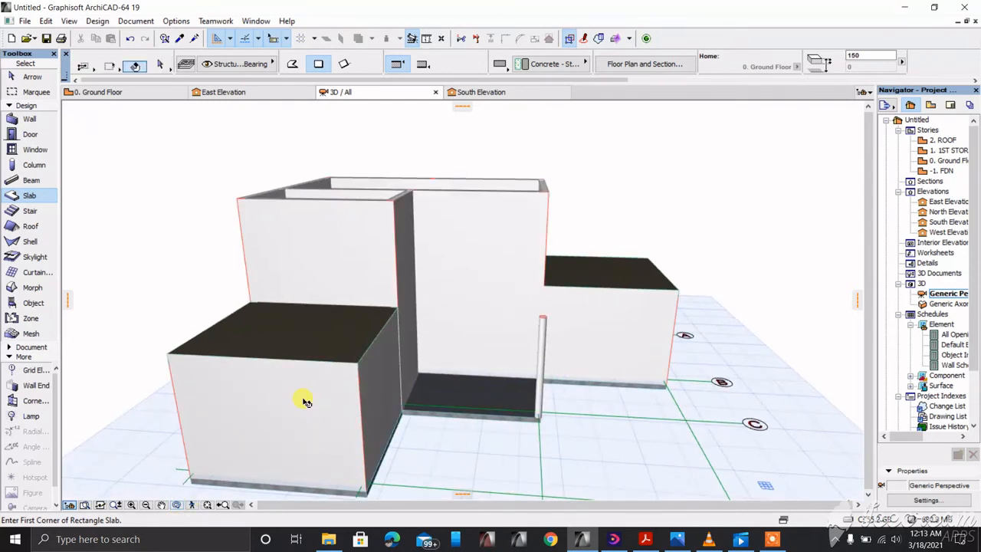
Step: Raise the left box's front and side walls to a height of 3400
left_click(376, 379)
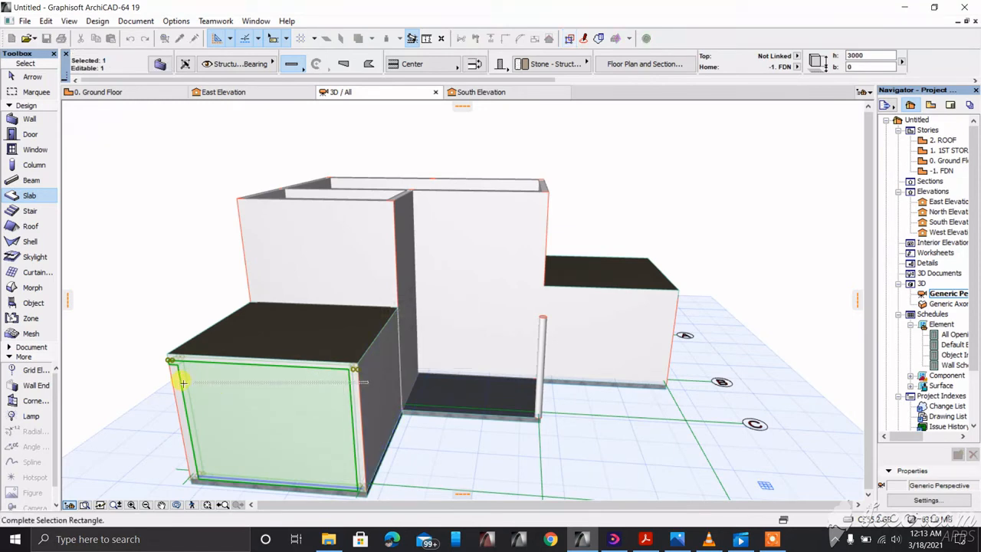
right_click(382, 352)
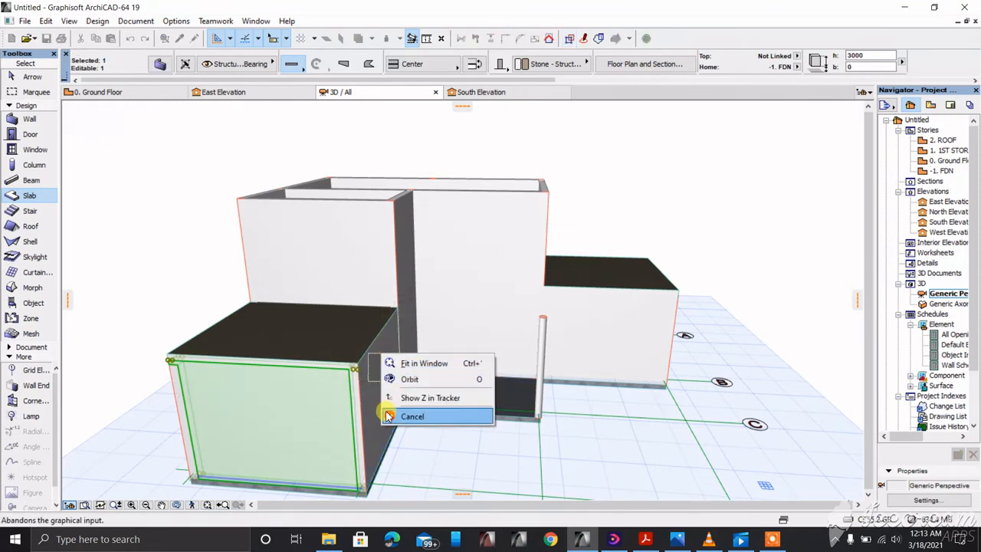
left_click(414, 419)
scroll(368, 378, "up", 2)
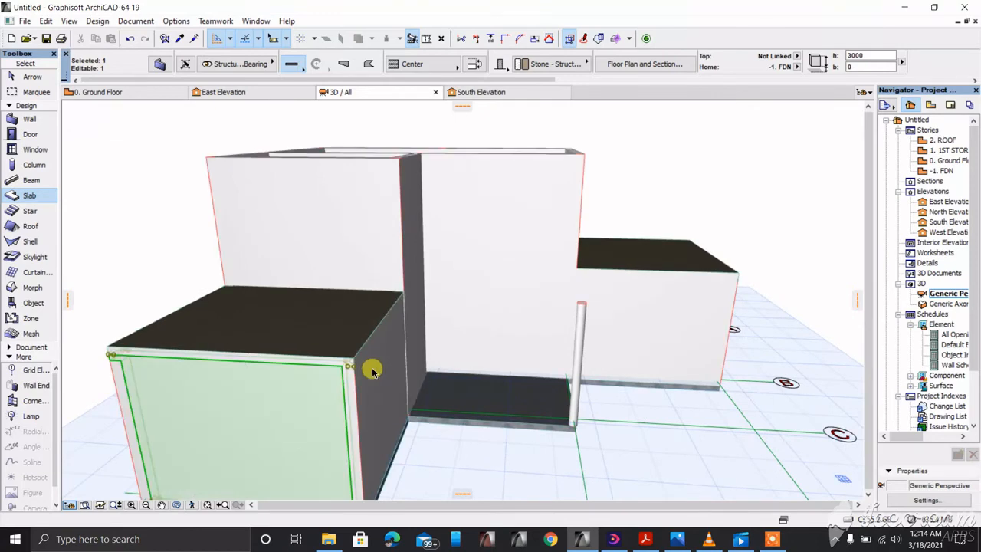
left_click(374, 371, "shift")
scroll(370, 371, "down", 2)
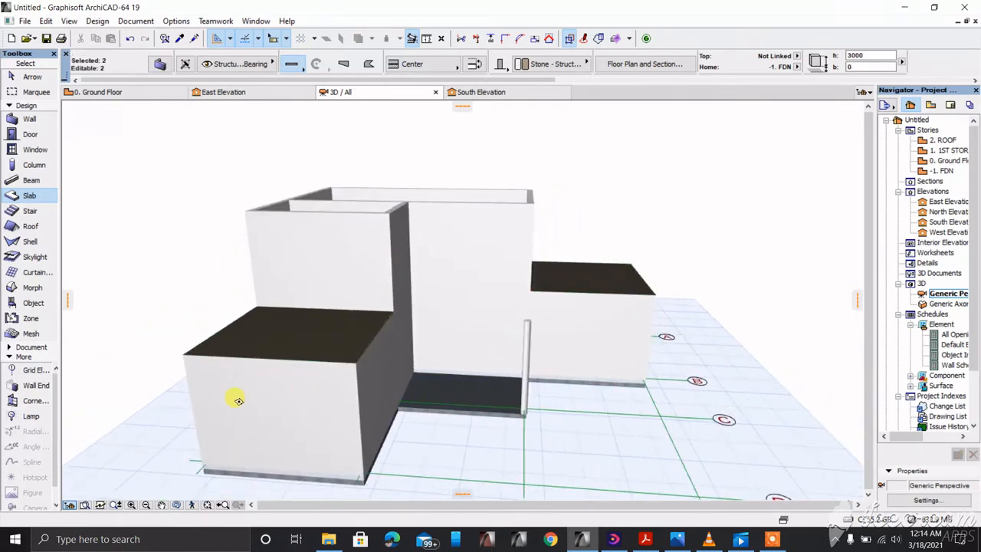
left_click(191, 387)
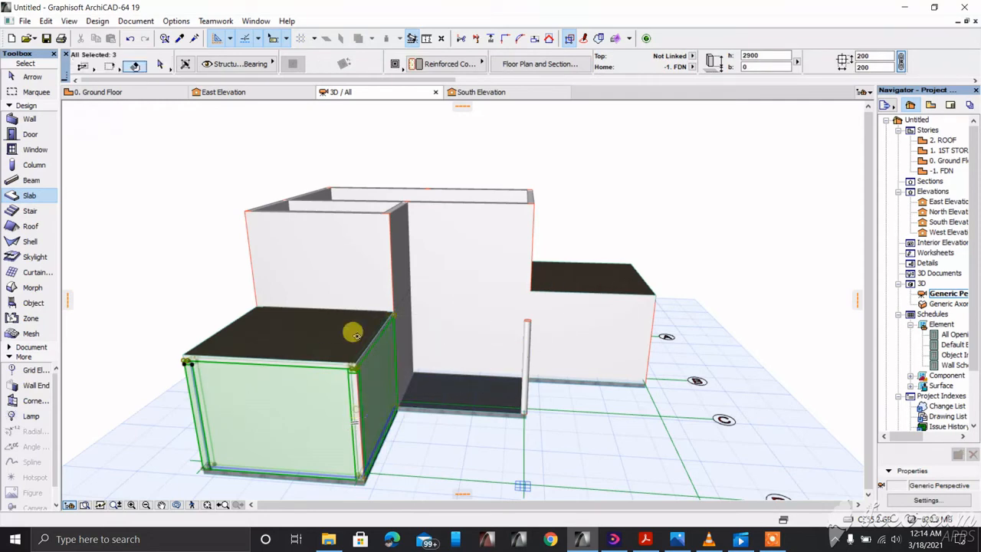
left_click(366, 384, "shift")
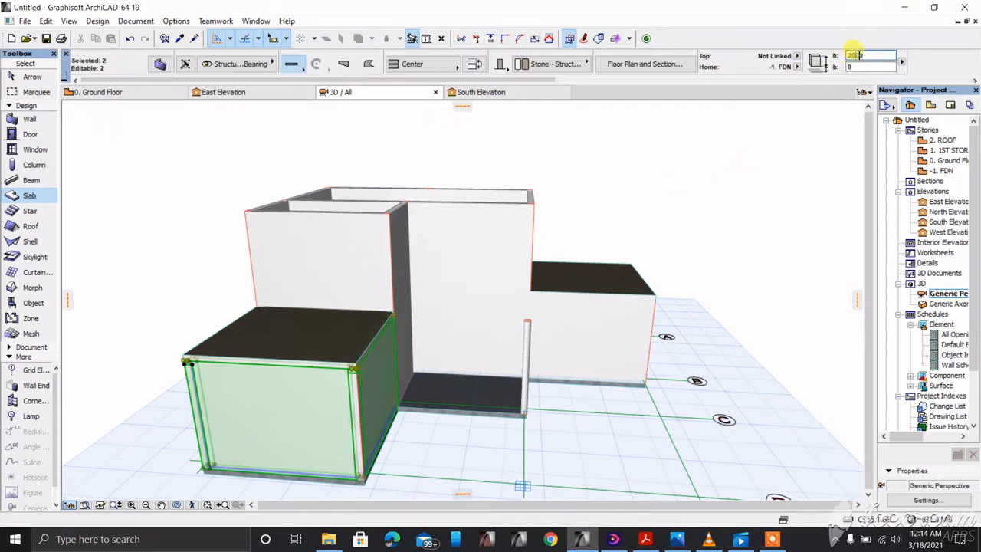
key("Return")
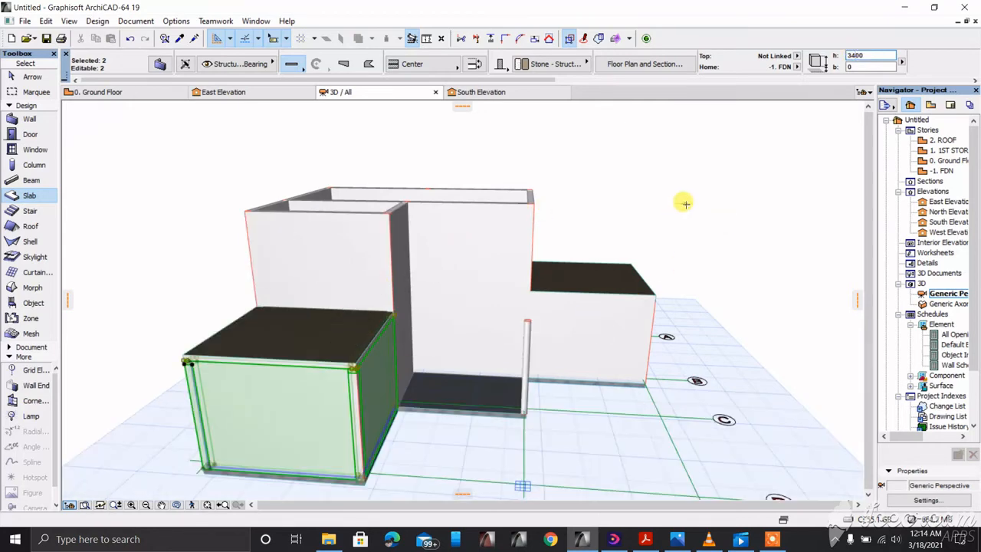
key("Escape")
Step: Raise the thin corner column from 2900 to 3400
scroll(420, 349, "down", 2)
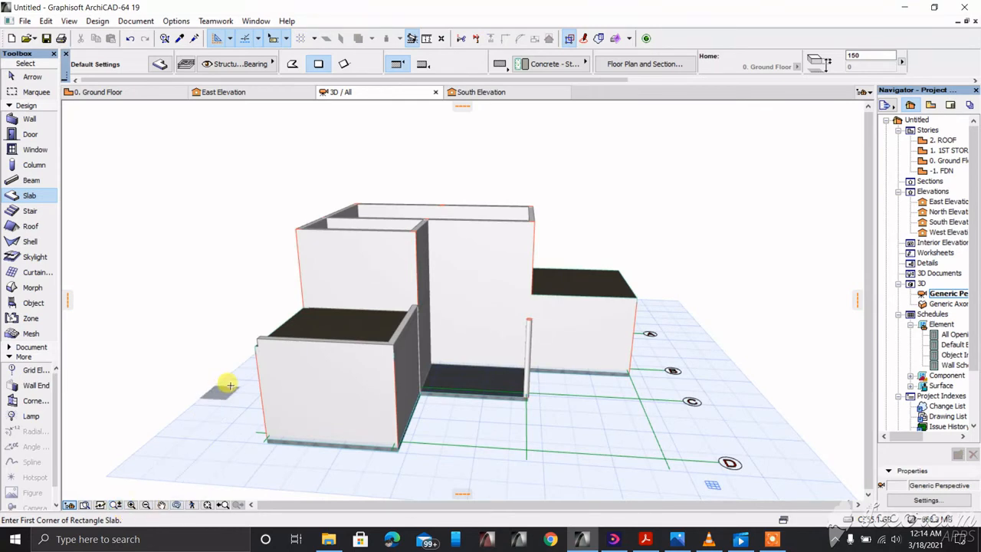
scroll(228, 383, "up", 2)
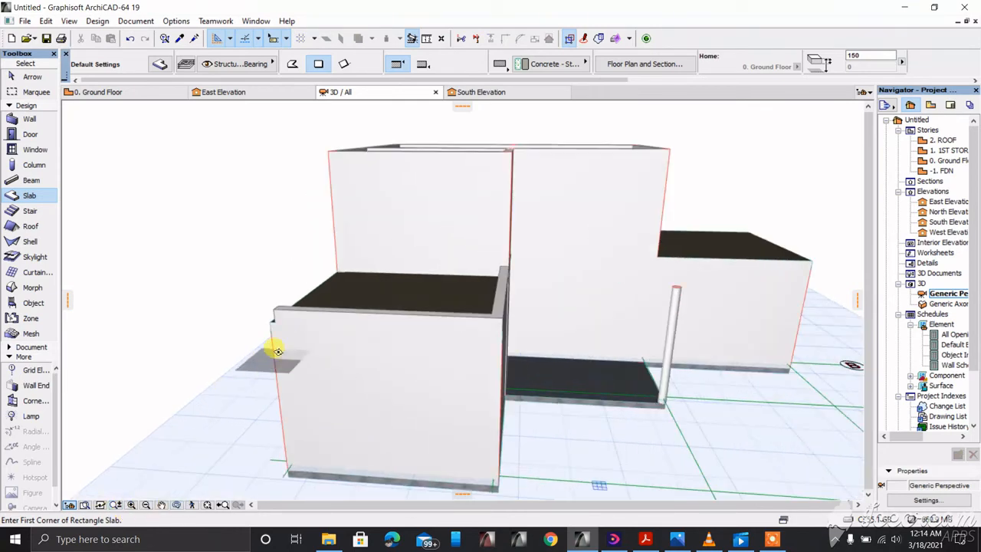
left_click(275, 347, "shift")
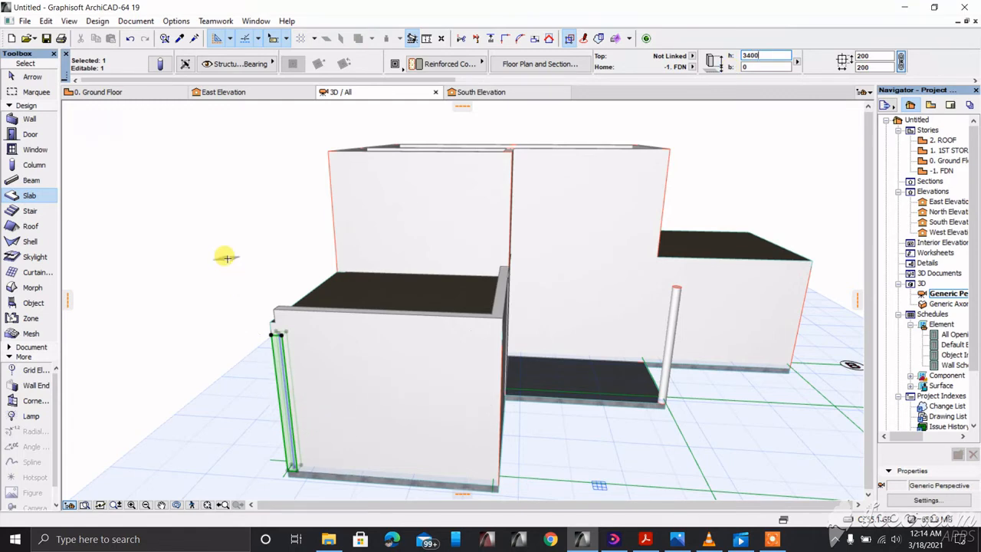
key("Escape")
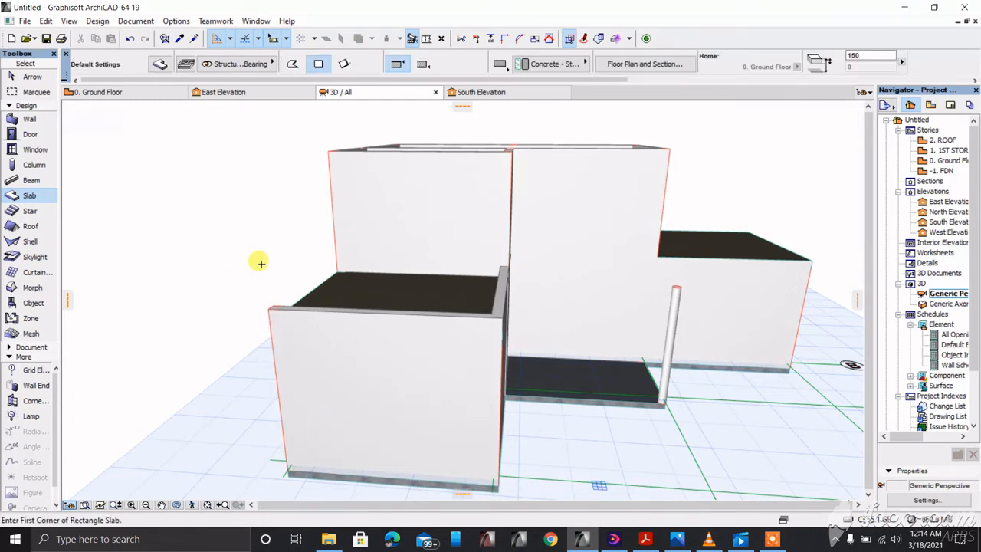
scroll(383, 300, "down", 1)
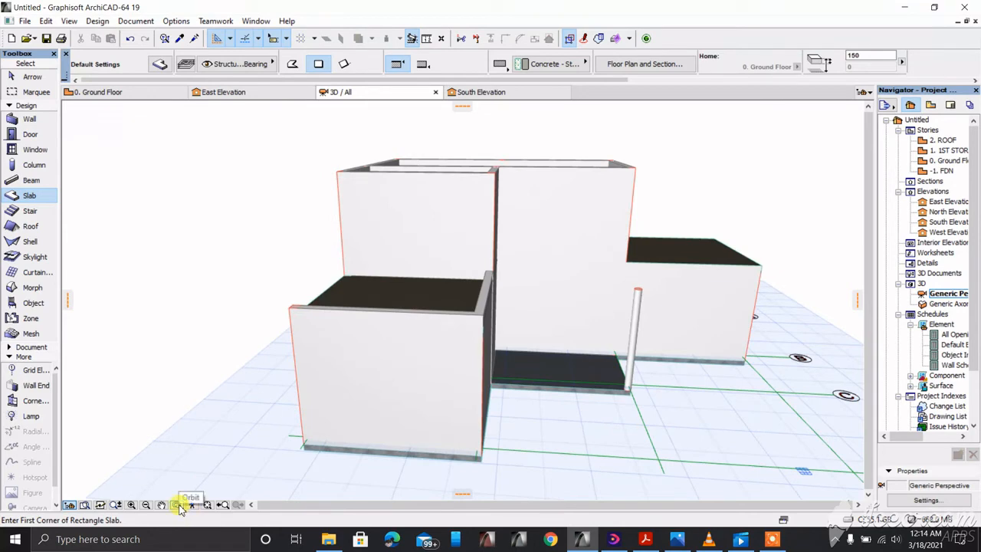
Step: Orbit and walk around the model to view the lower boxes from a higher viewpoint
left_click(176, 505)
left_click_drag(191, 407, 277, 492)
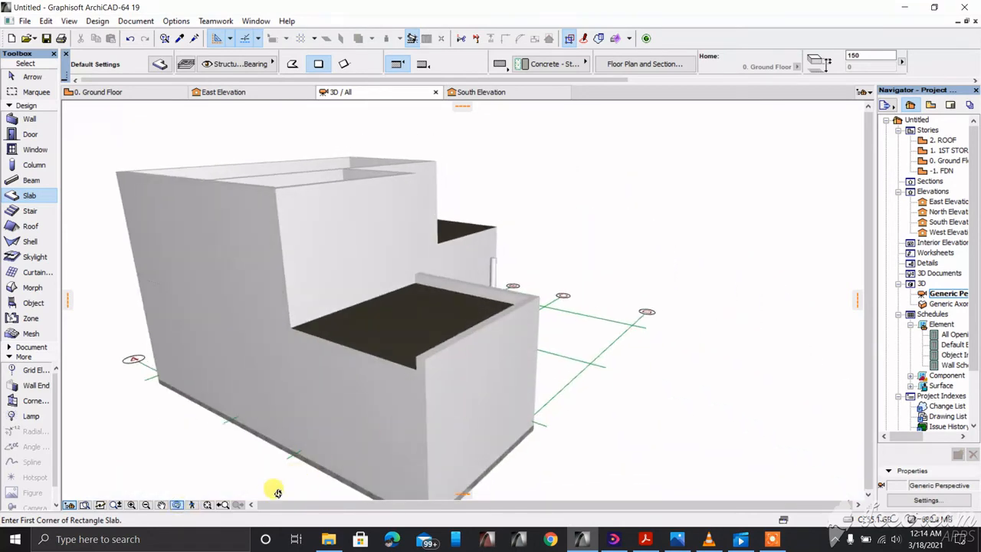
left_click(179, 504)
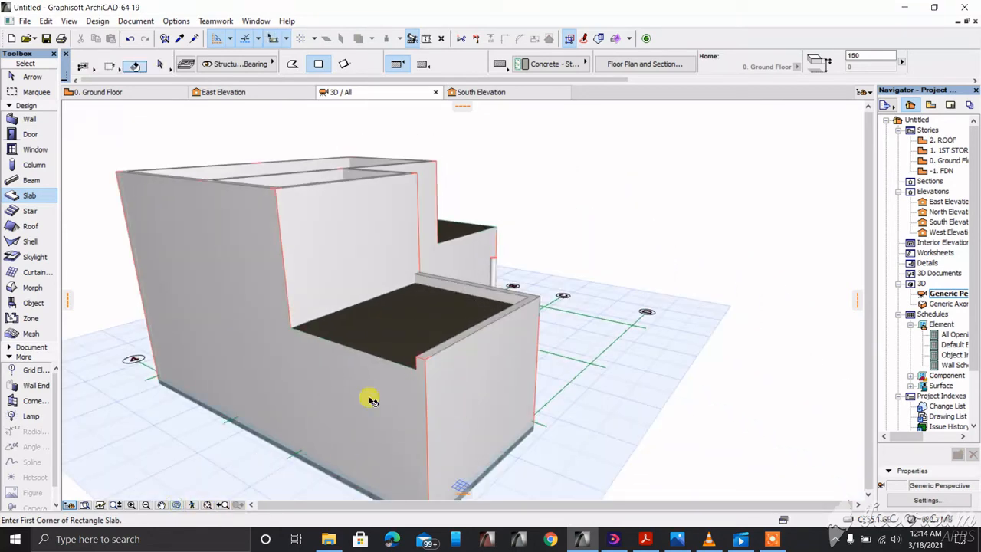
left_click(367, 394, "shift")
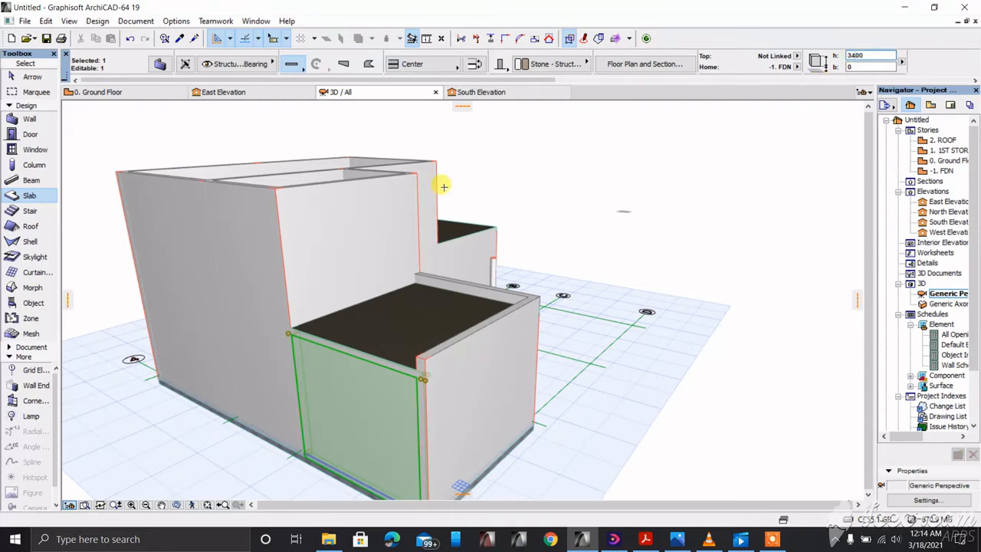
scroll(343, 210, "down", 2)
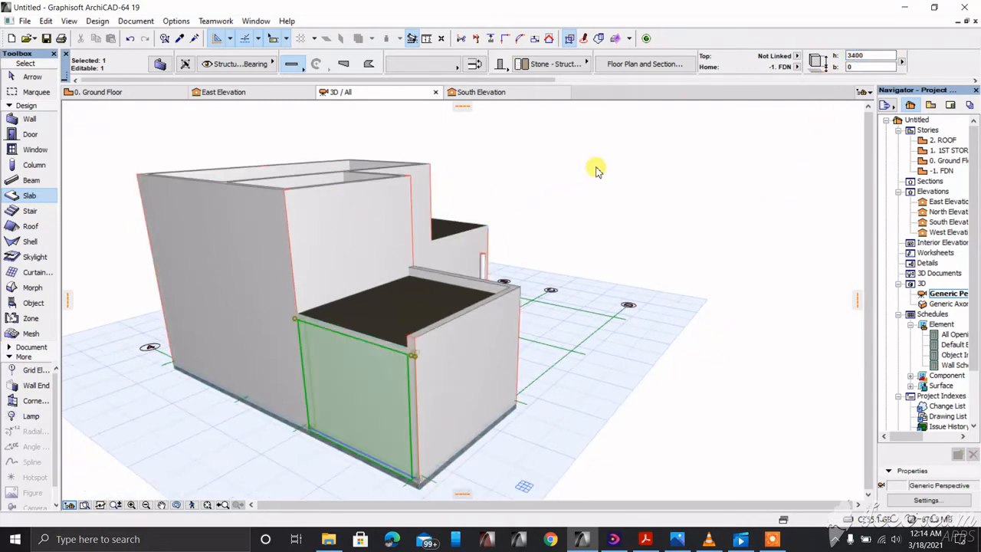
key("Escape")
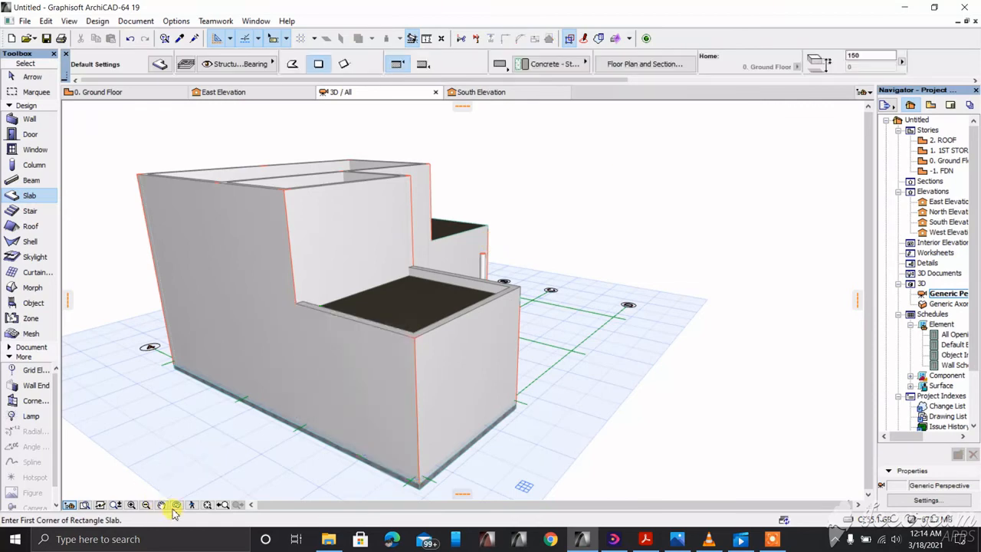
left_click(176, 504)
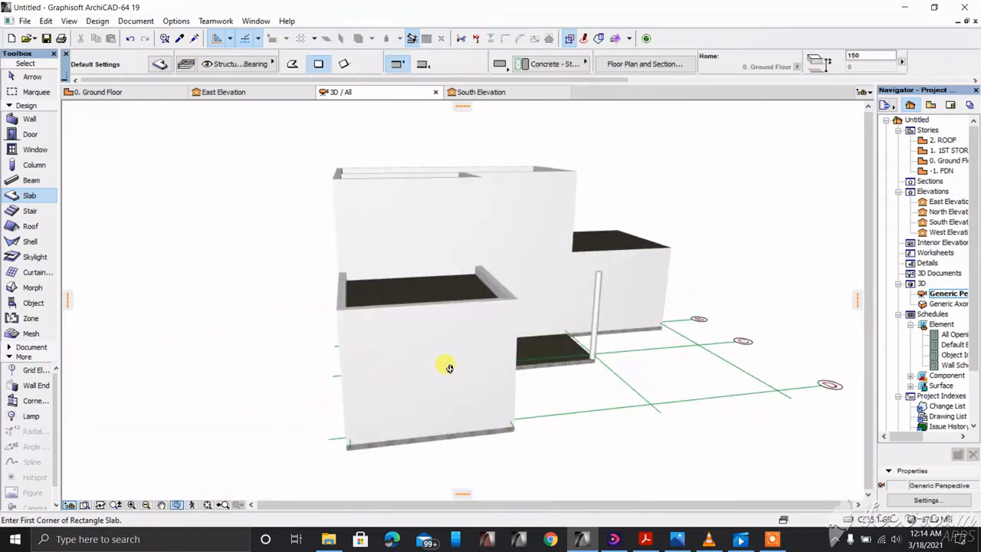
left_click_drag(209, 315, 70, 325)
left_click_drag(589, 301, 538, 321)
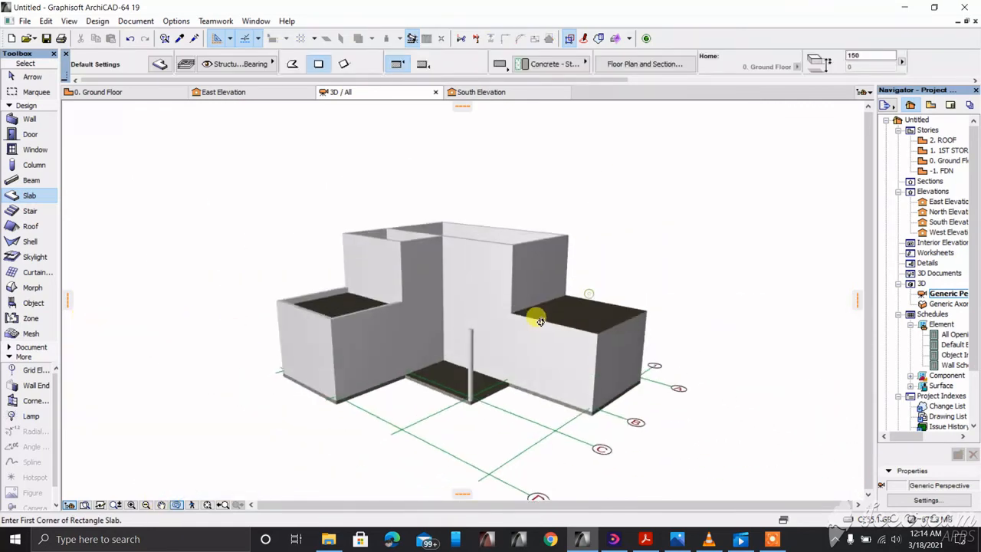
scroll(629, 331, "up", 5)
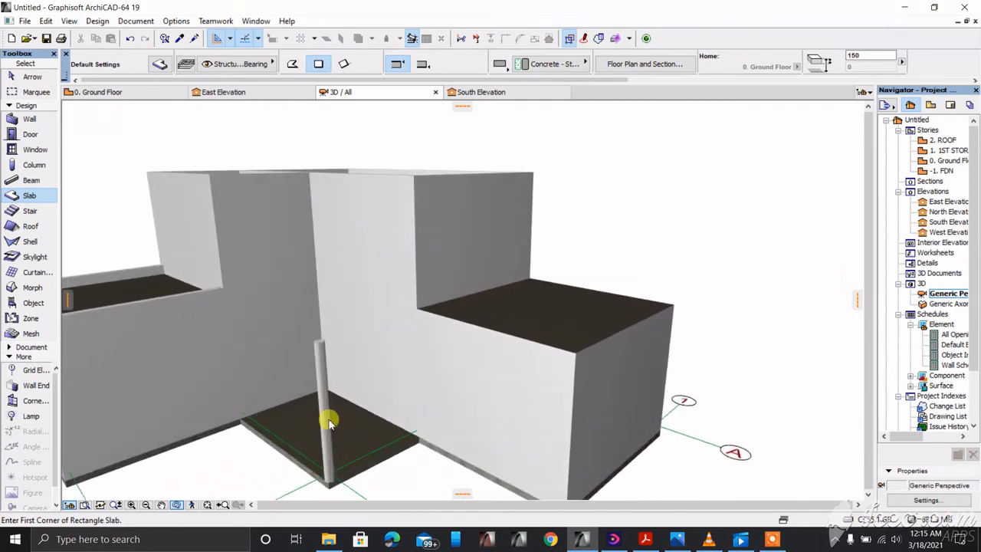
left_click(178, 504)
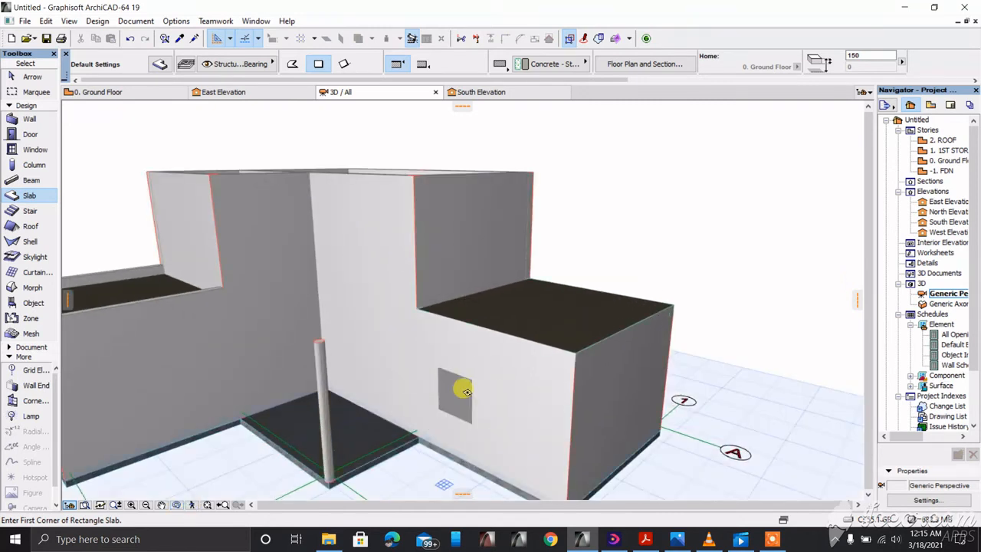
Step: Raise the right box's front and side walls to 3400
left_click(485, 388, "shift")
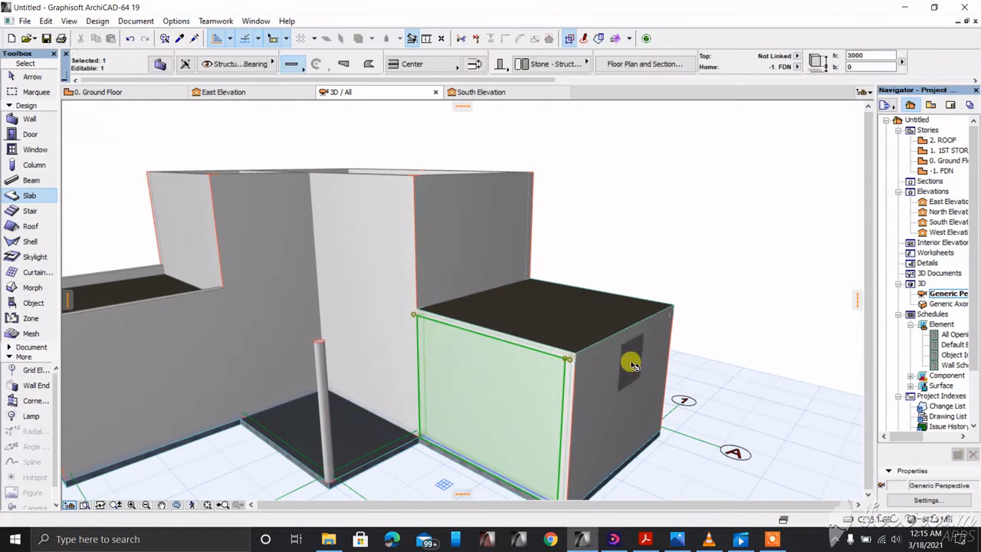
left_click(630, 361, "shift")
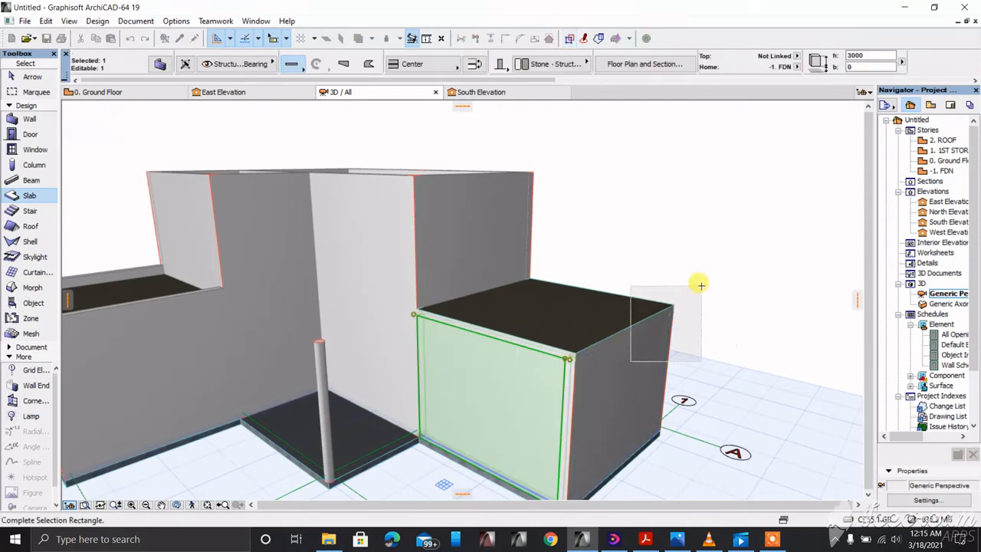
right_click(642, 379)
left_click(657, 439)
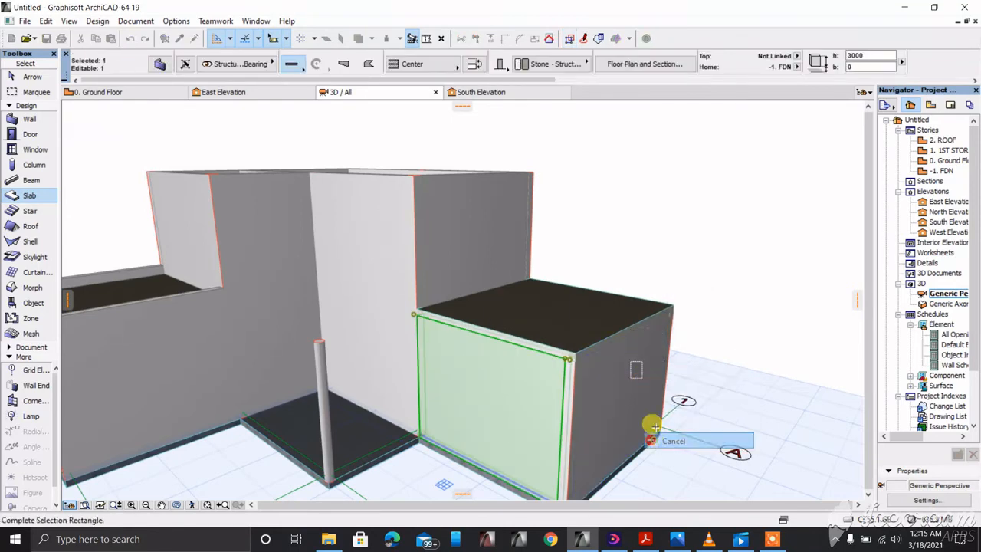
left_click(619, 378, "shift")
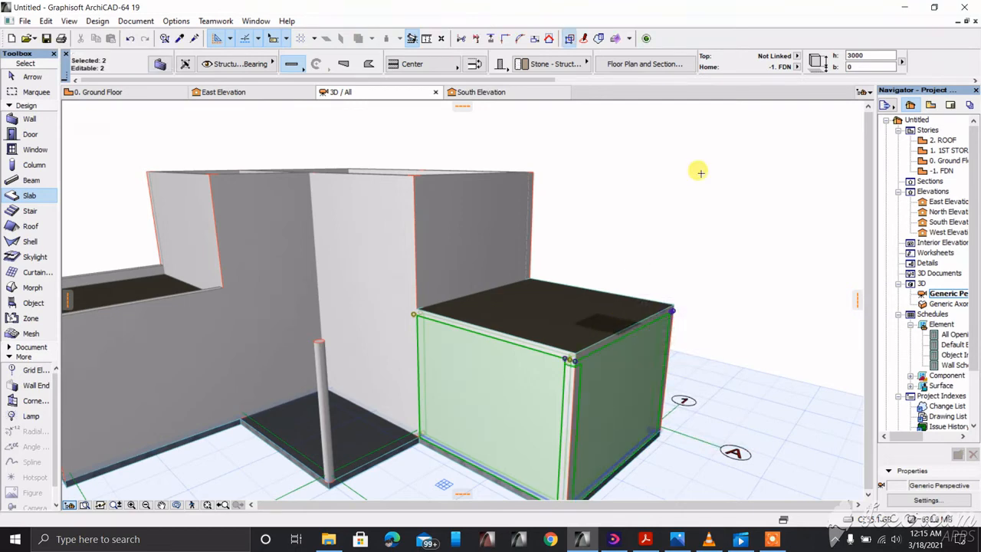
left_click(857, 55)
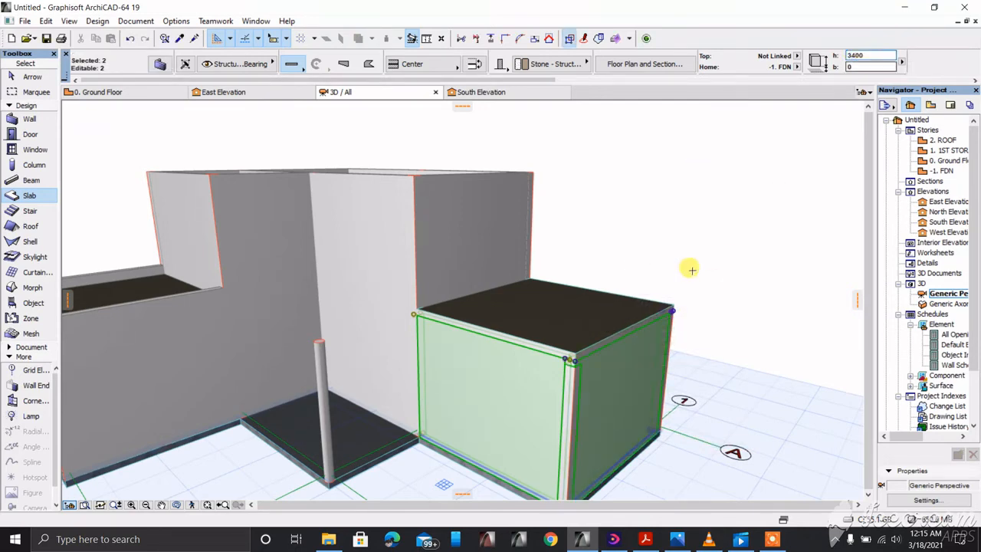
scroll(385, 322, "down", 1)
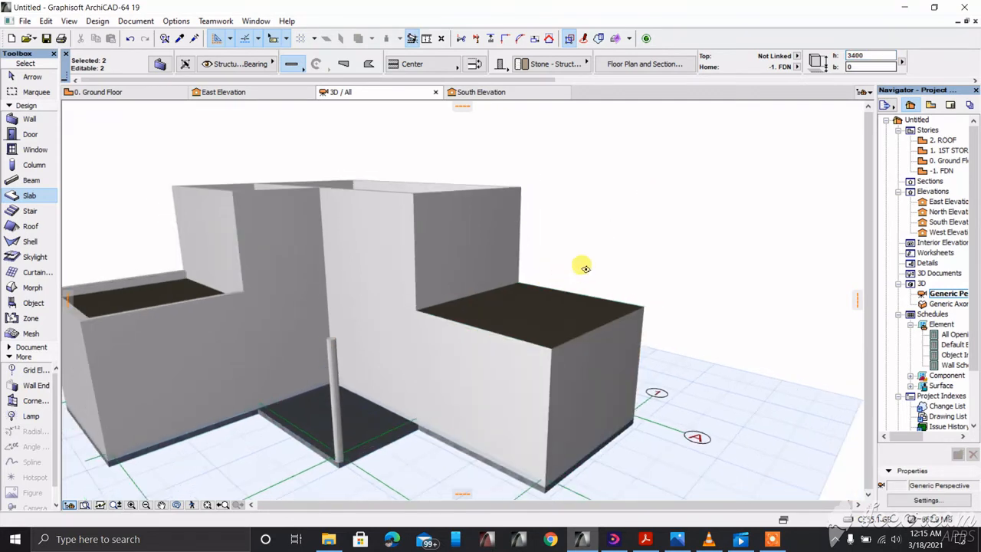
key("Return")
key("Escape")
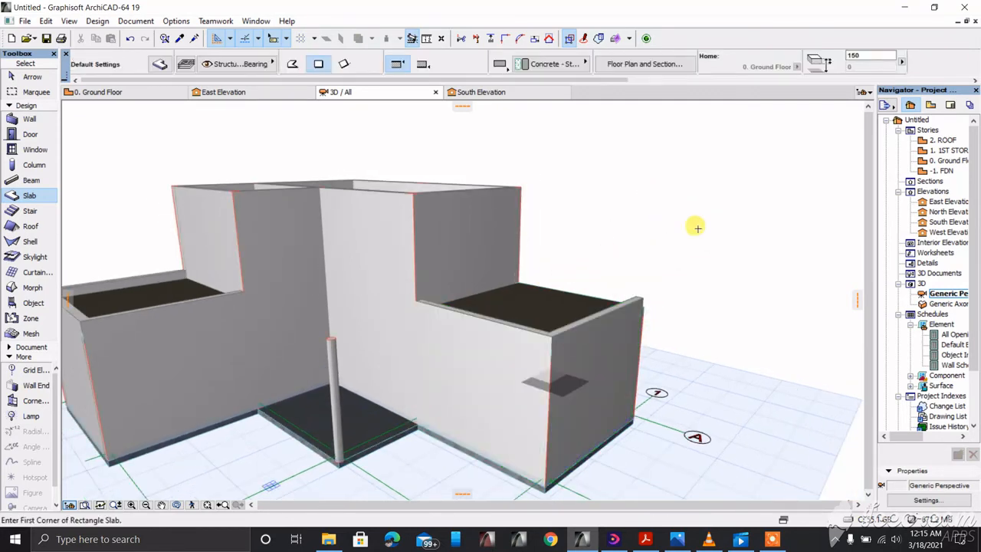
scroll(757, 217, "up", 2)
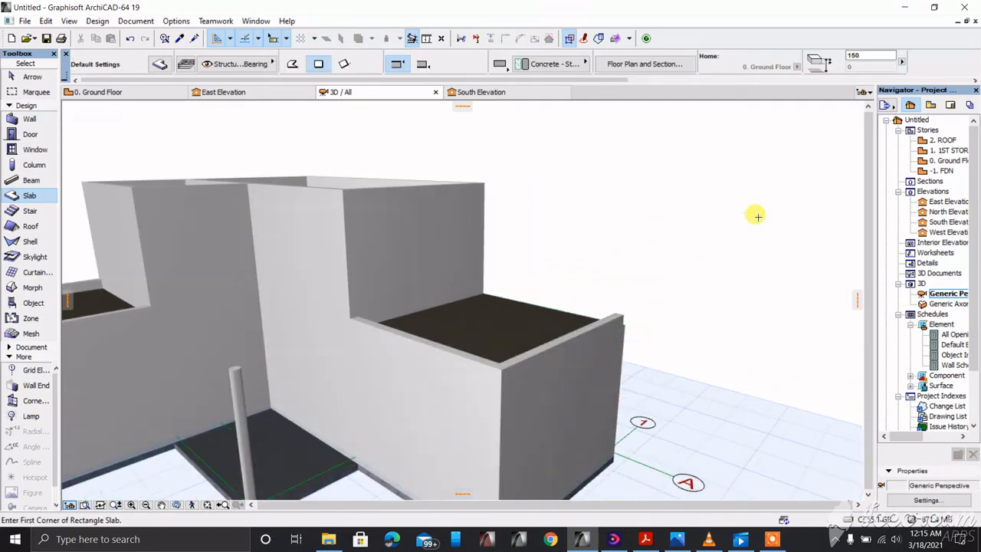
Step: Raise the front box's right wall to 3400 as well
left_click(499, 433, "shift")
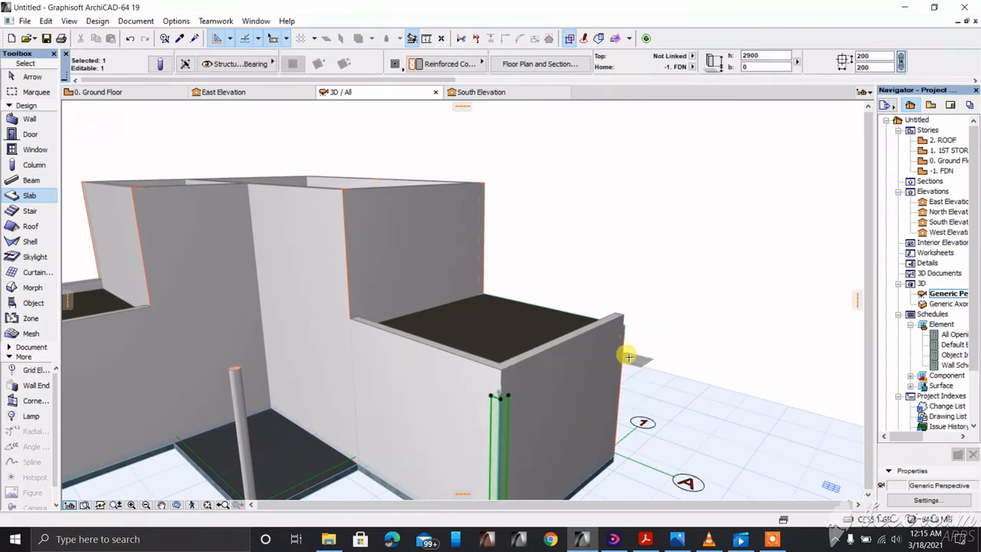
left_click(176, 506)
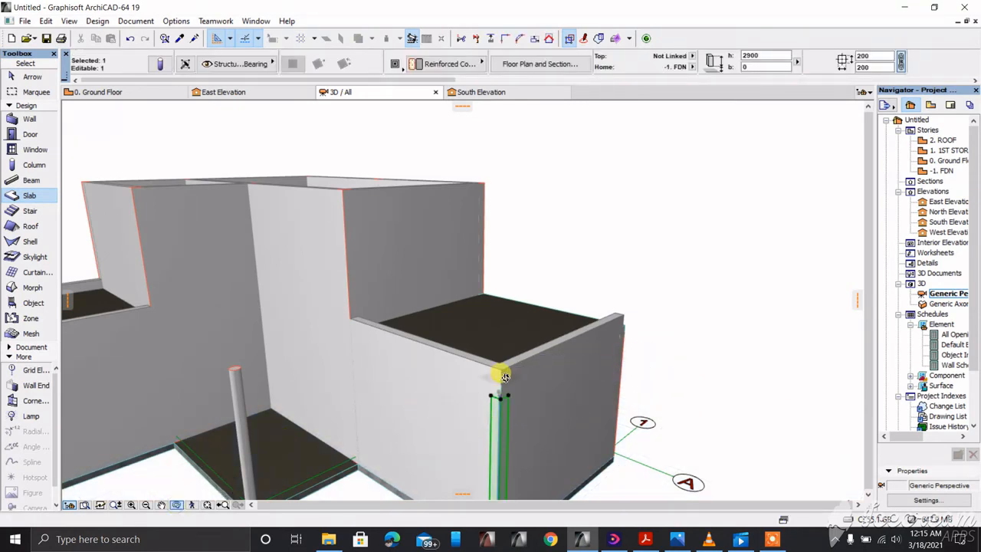
left_click_drag(500, 375, 184, 308)
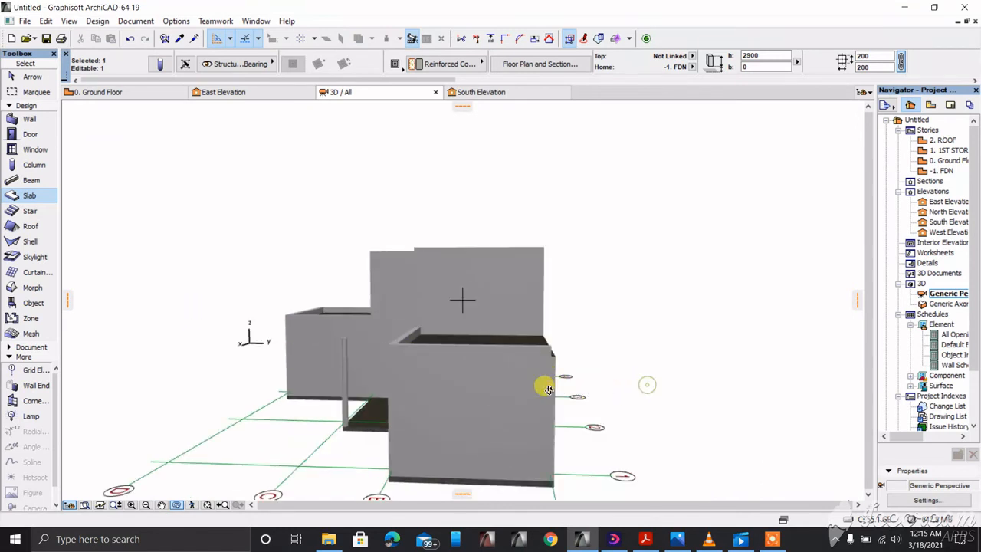
left_click_drag(549, 389, 273, 466)
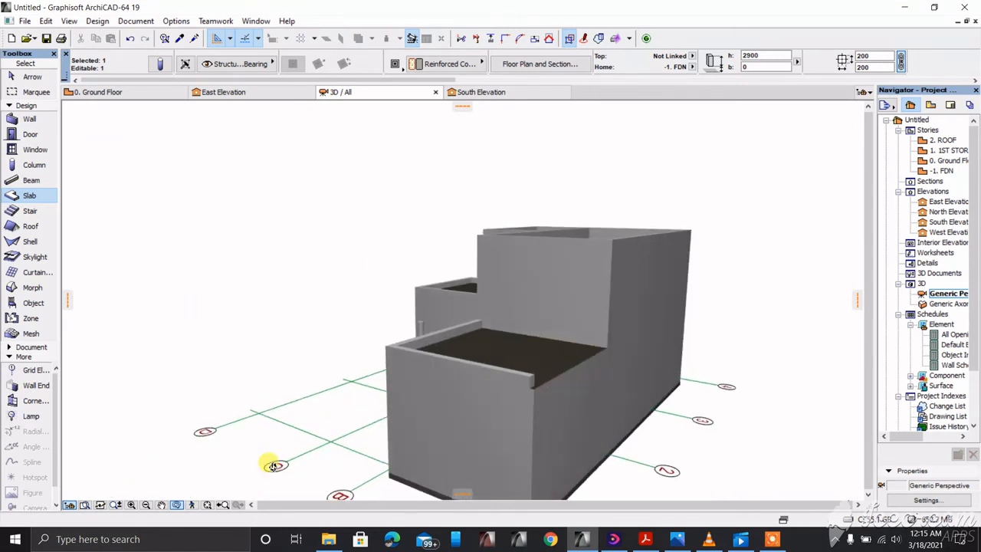
left_click(176, 507)
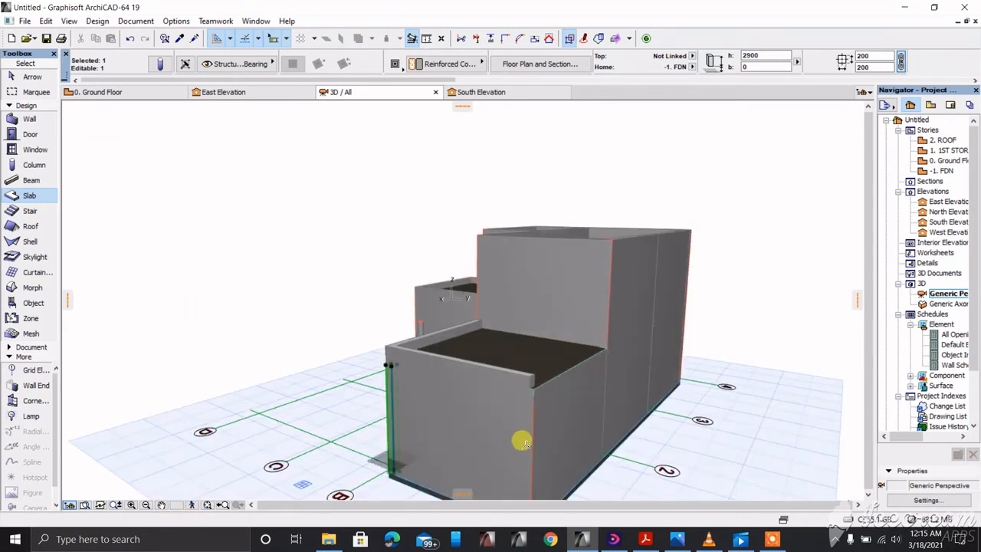
left_click(527, 417, "shift")
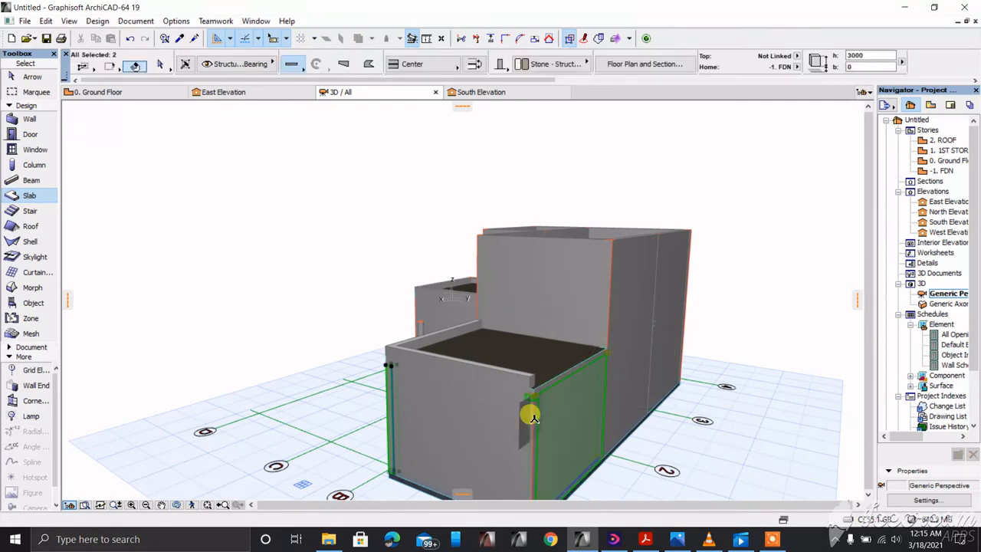
left_click(529, 416, "shift")
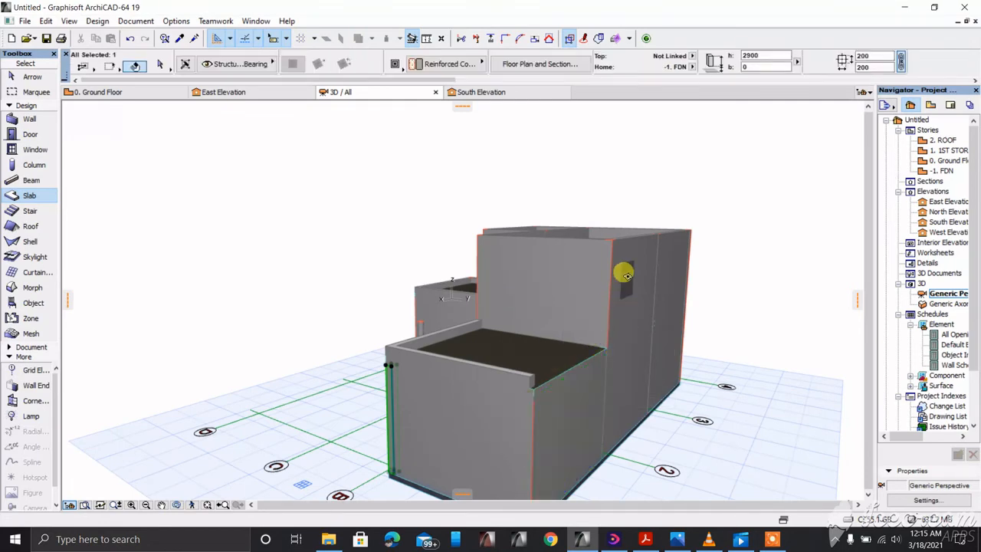
left_click(527, 409, "shift")
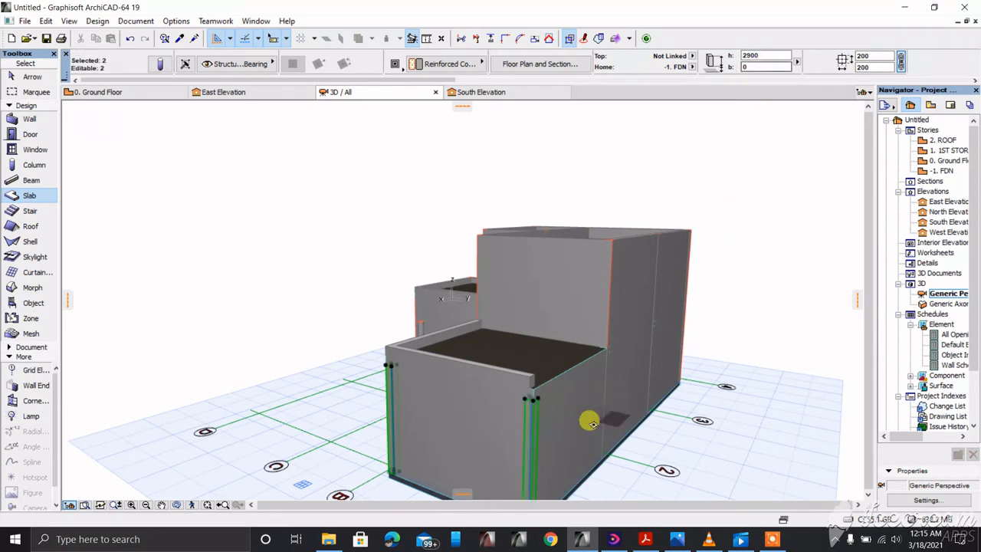
left_click(587, 381)
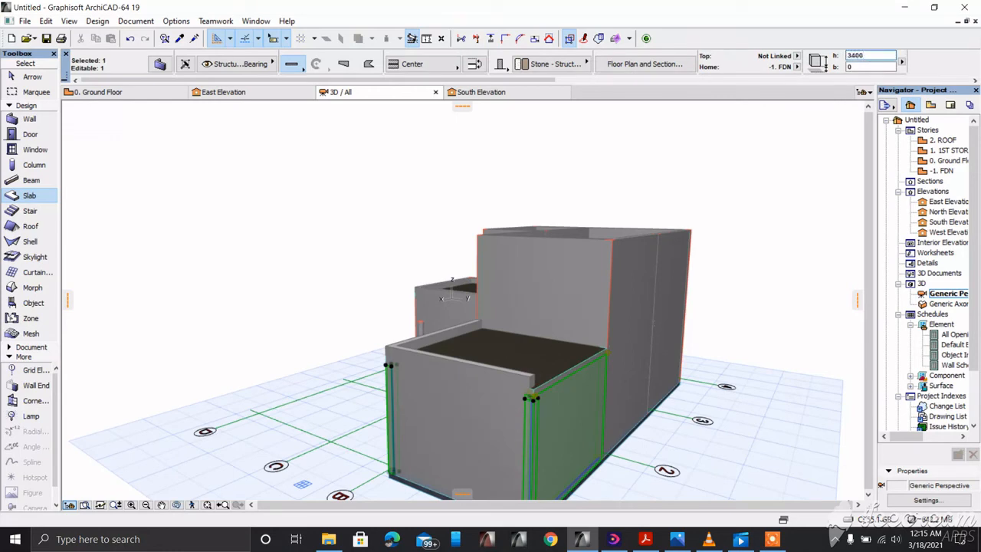
key("Return")
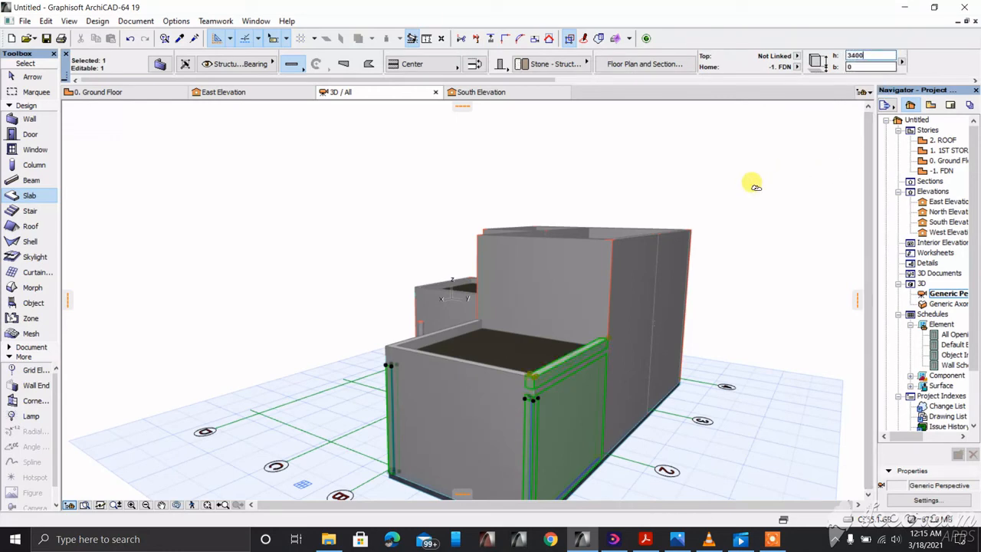
scroll(579, 231, "down", 3)
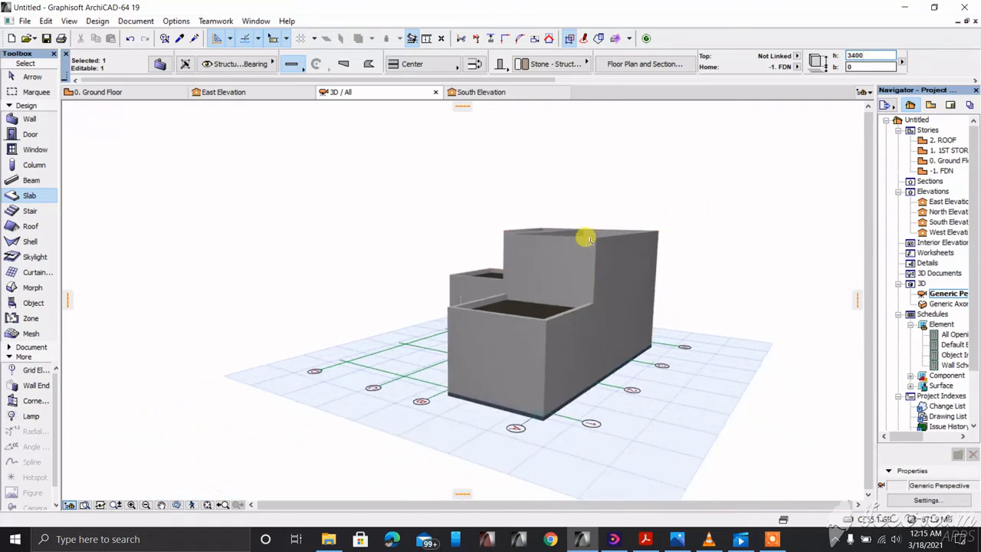
scroll(571, 250, "up", 2)
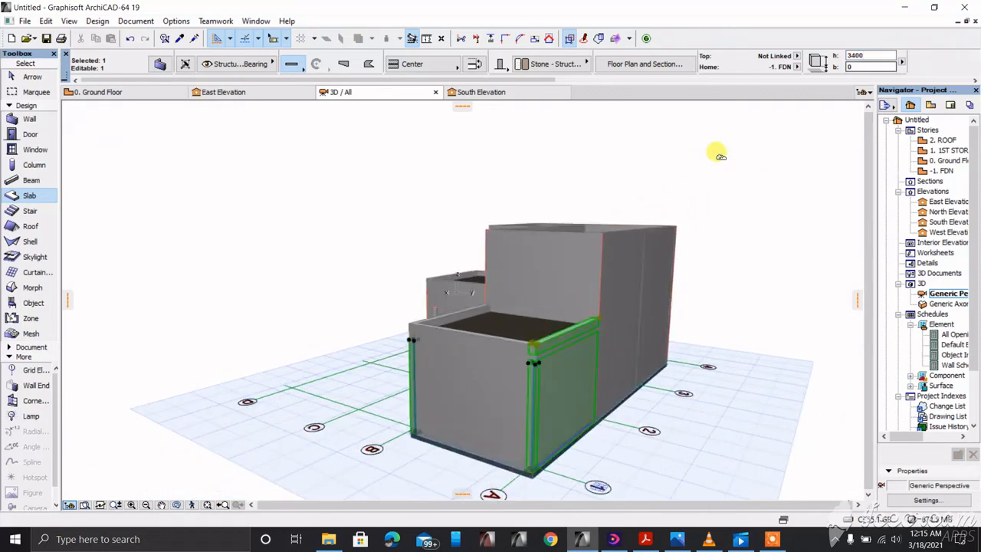
key("Escape")
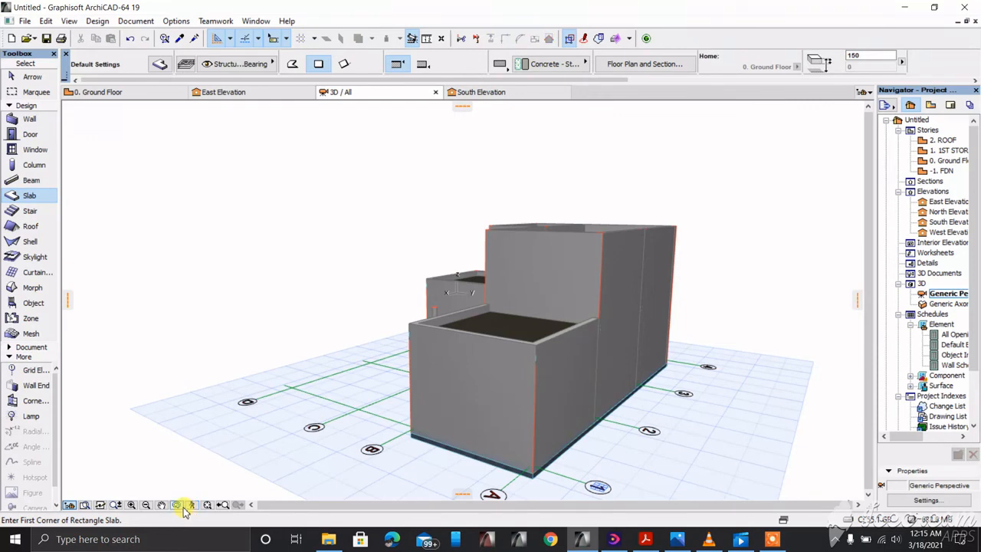
Step: Orbit the model to check the raised parapet walls, bringing grid bubble C into view
left_click(177, 504)
left_click_drag(412, 372, 542, 339)
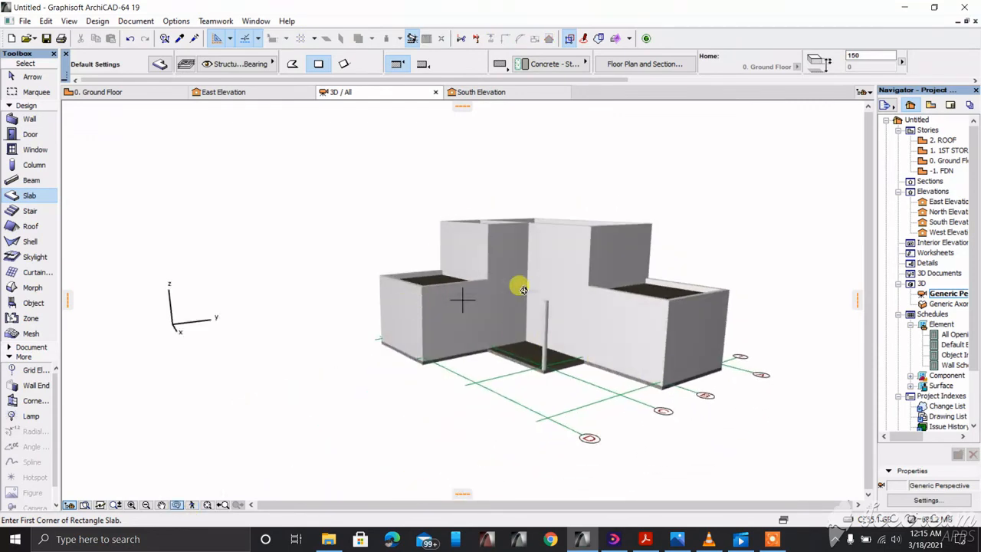
left_click_drag(522, 289, 557, 254)
scroll(523, 228, "up", 5)
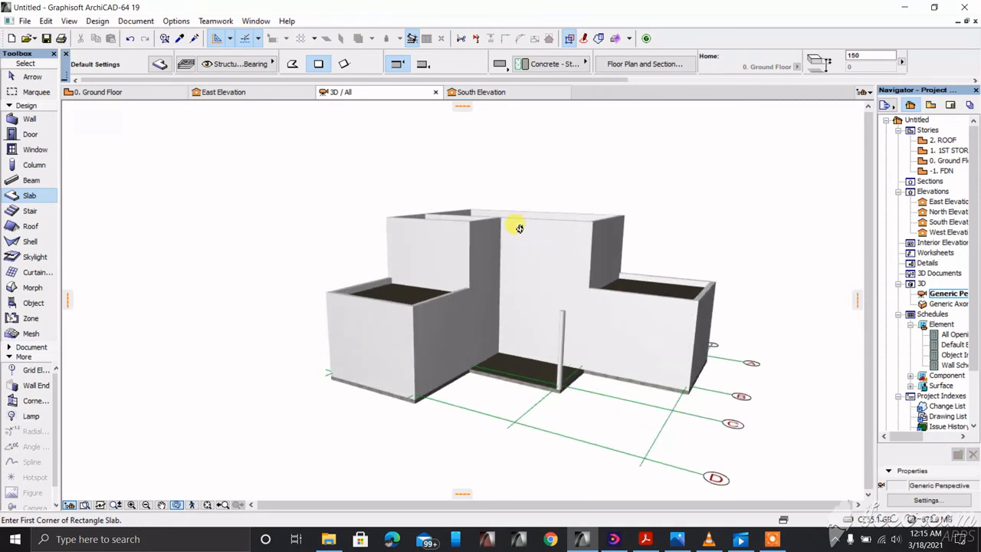
left_click_drag(543, 298, 563, 297)
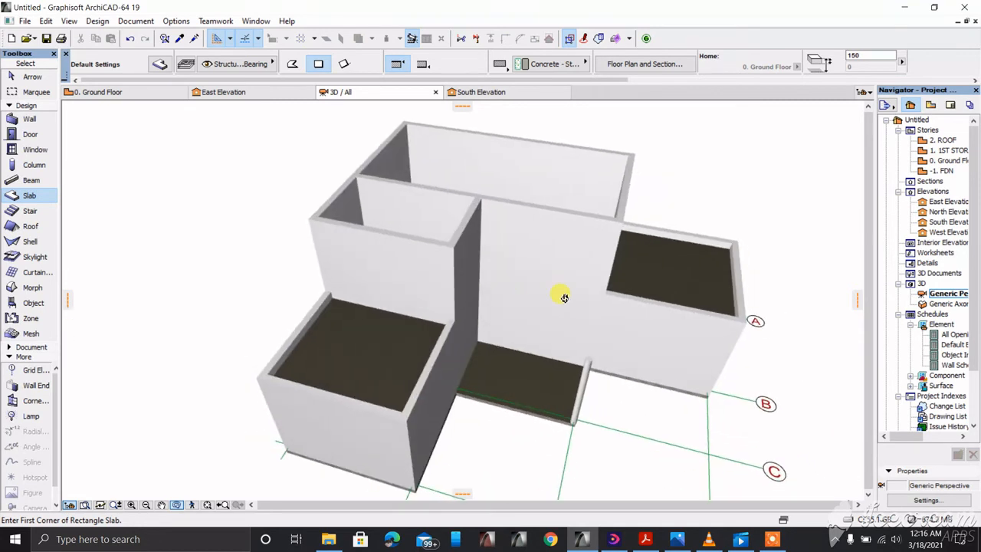
Step: On the Ground Floor, draw a closed infill polywall from the junction, 4000 right and 2500 up
key("F2")
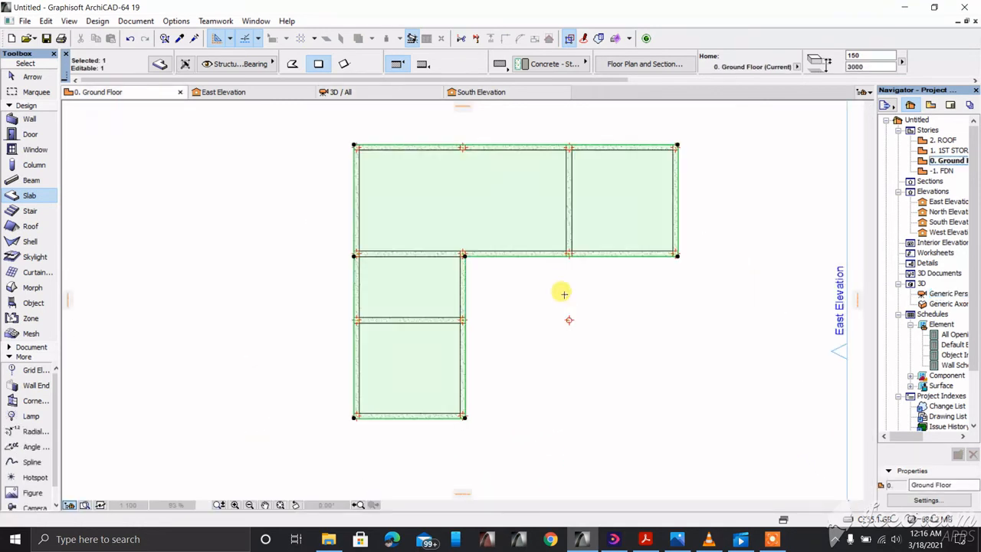
scroll(526, 314, "up", 3)
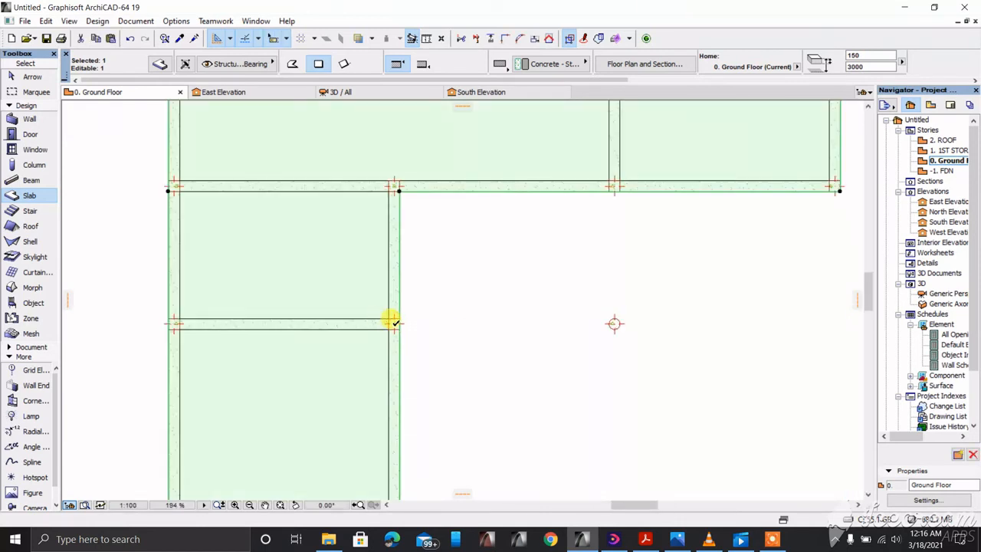
right_click(458, 332)
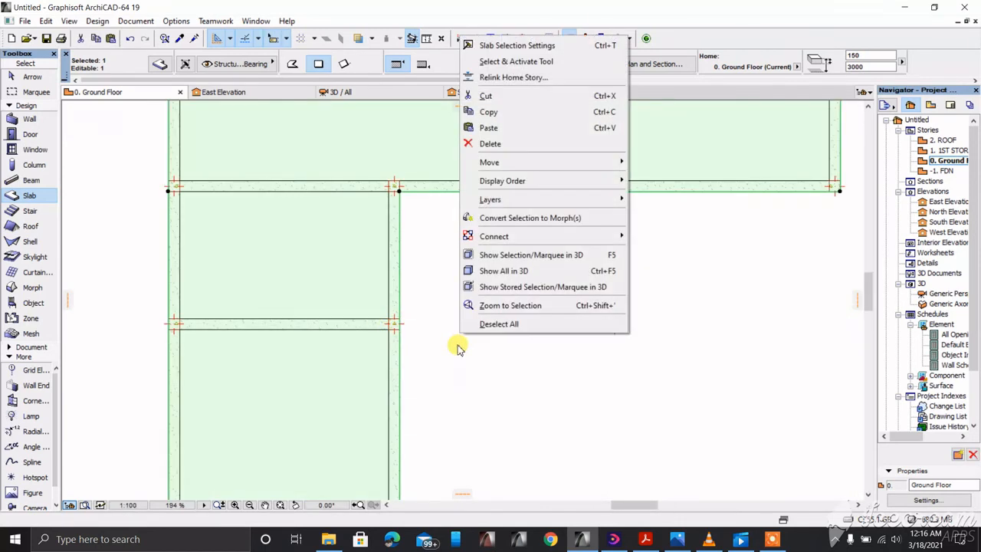
key("Escape")
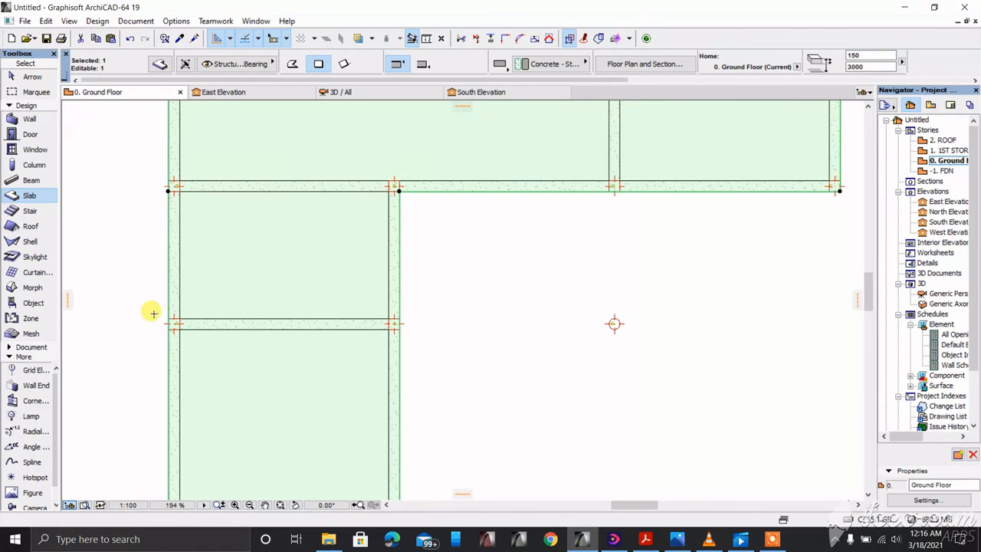
left_click(24, 120)
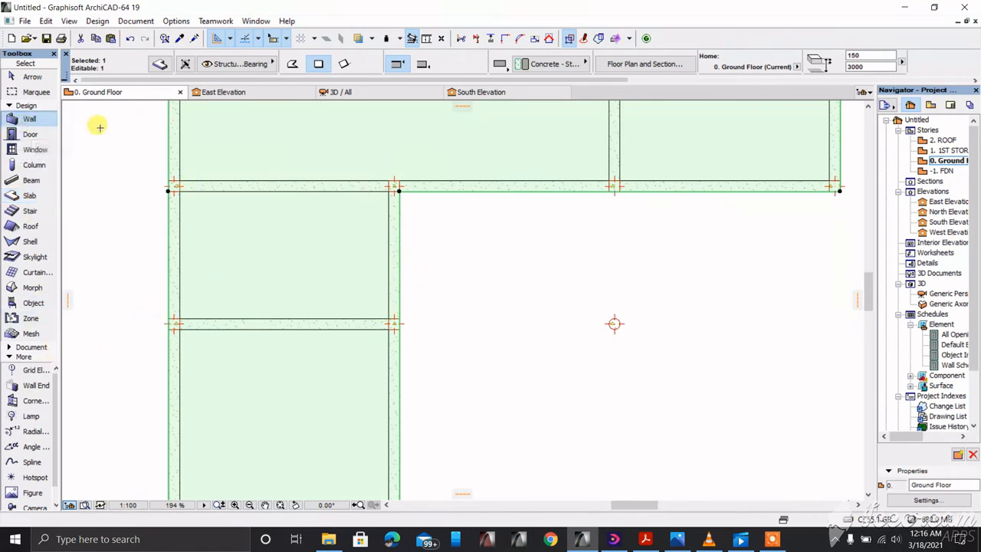
key("Escape")
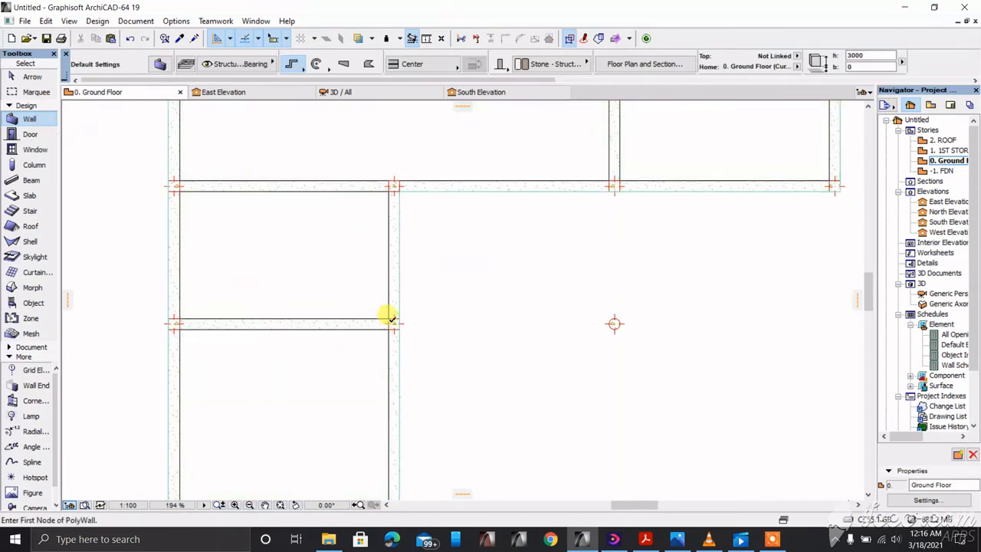
left_click(392, 320)
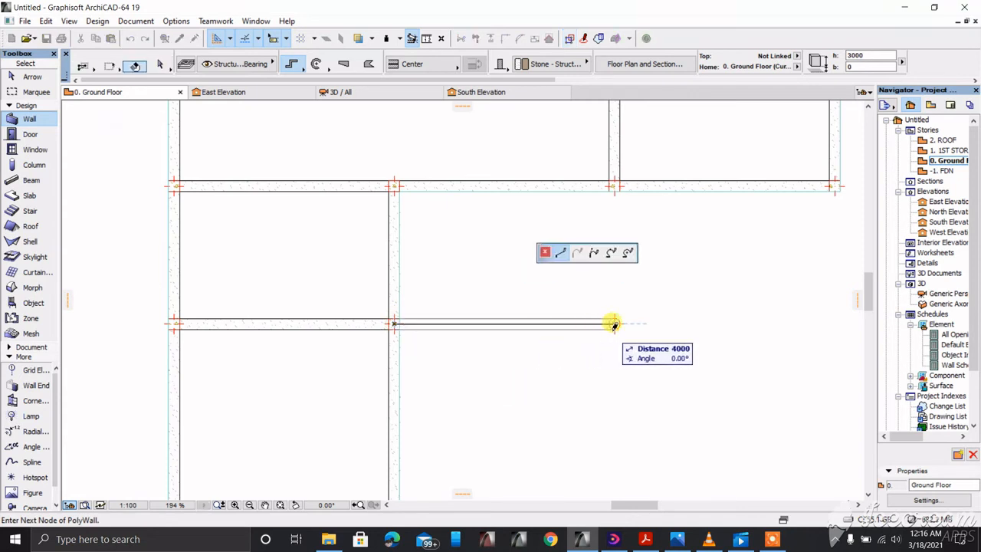
left_click(614, 323)
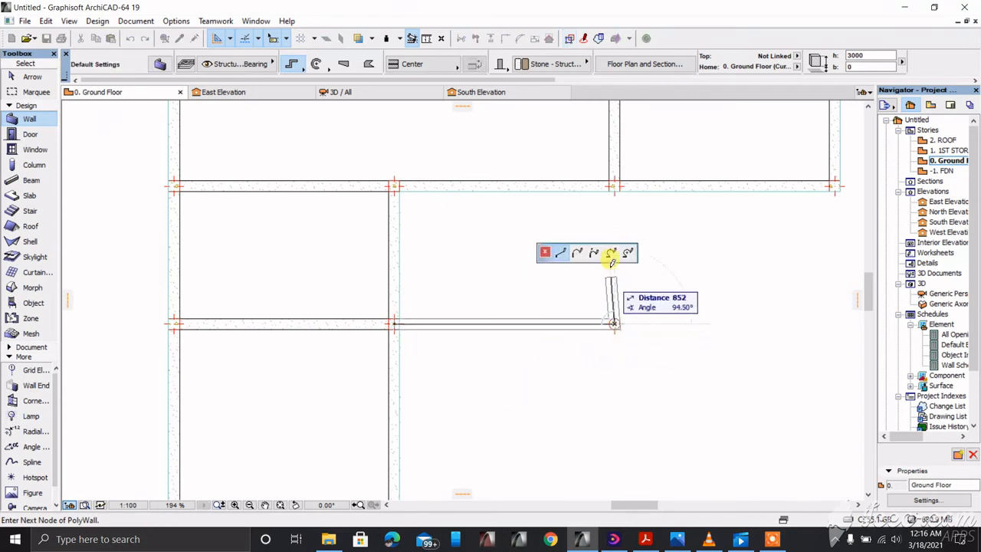
left_click(614, 185)
right_click(581, 217)
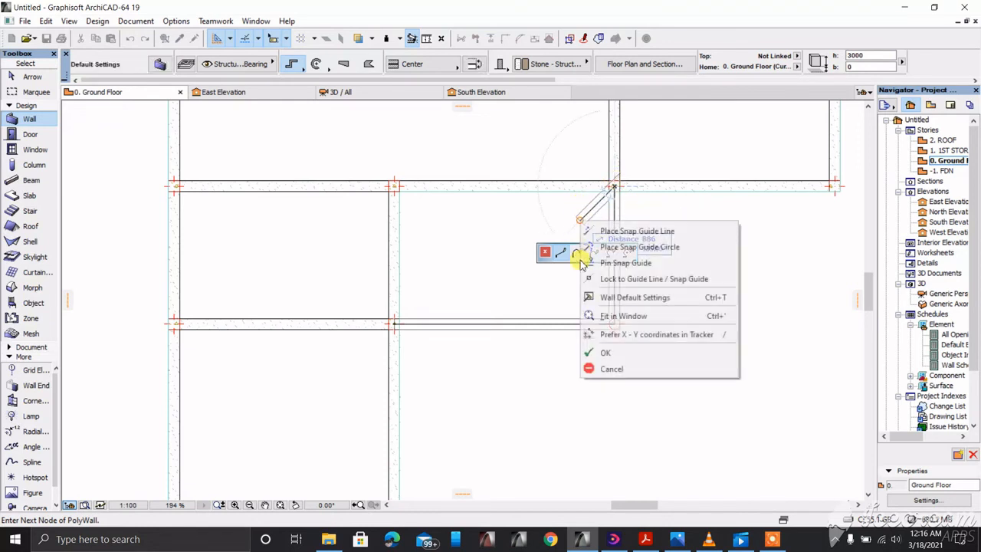
left_click(592, 350)
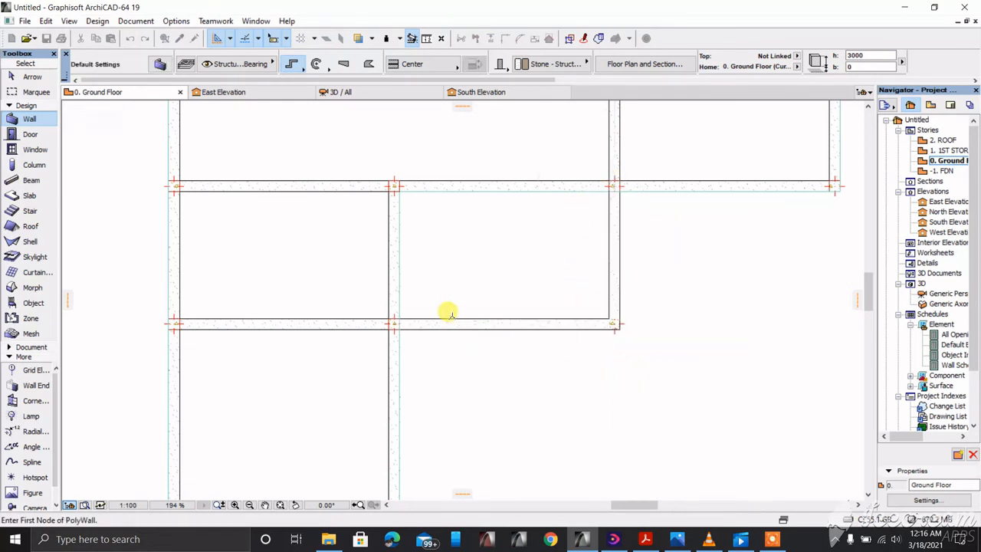
scroll(449, 314, "down", 2)
Step: In 3D, set the two infill walls' base offset to -3000, then back to 0
key("F3")
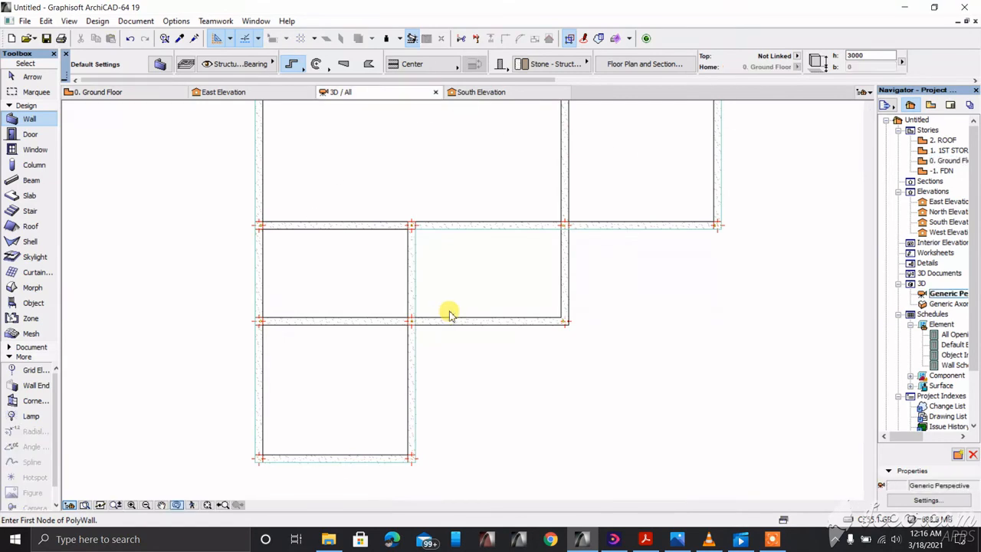
middle_click_drag(465, 356, 391, 339, "shift")
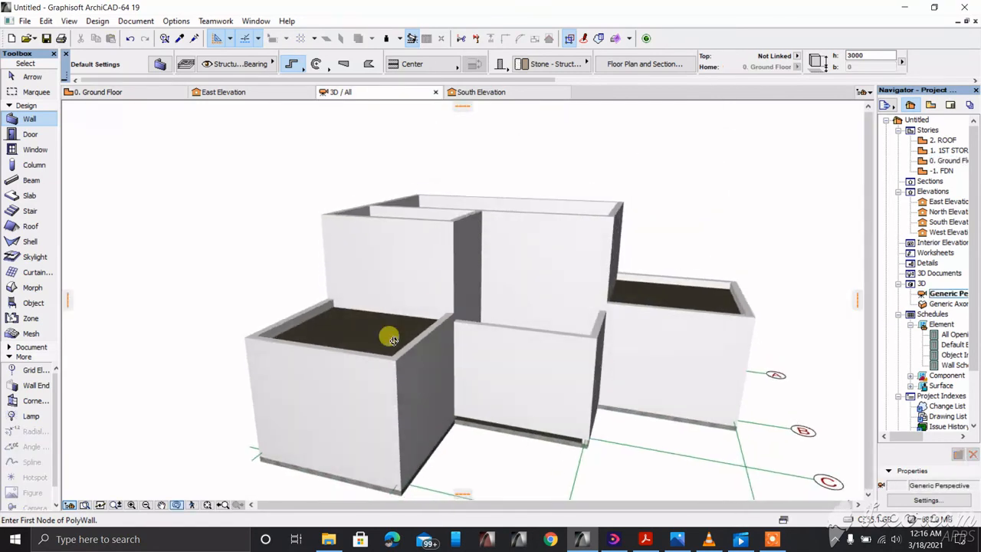
middle_click_drag(505, 404, 460, 374, "shift")
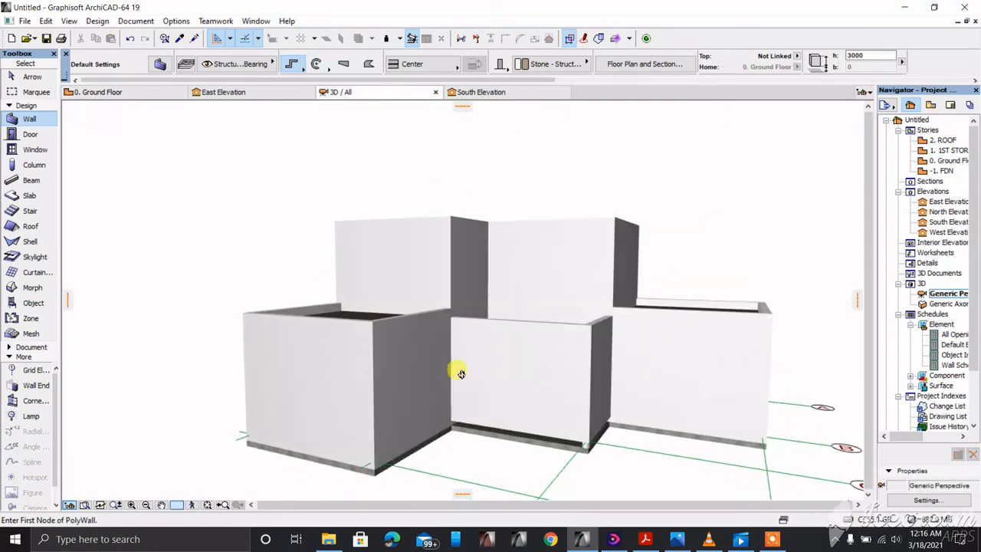
left_click(180, 506)
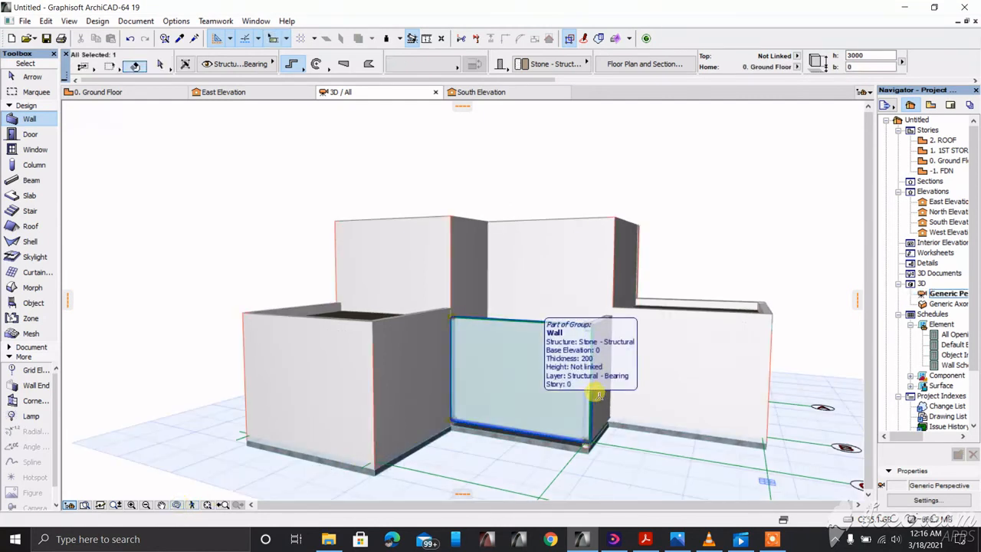
left_click(541, 408, "shift")
left_click(605, 393, "shift")
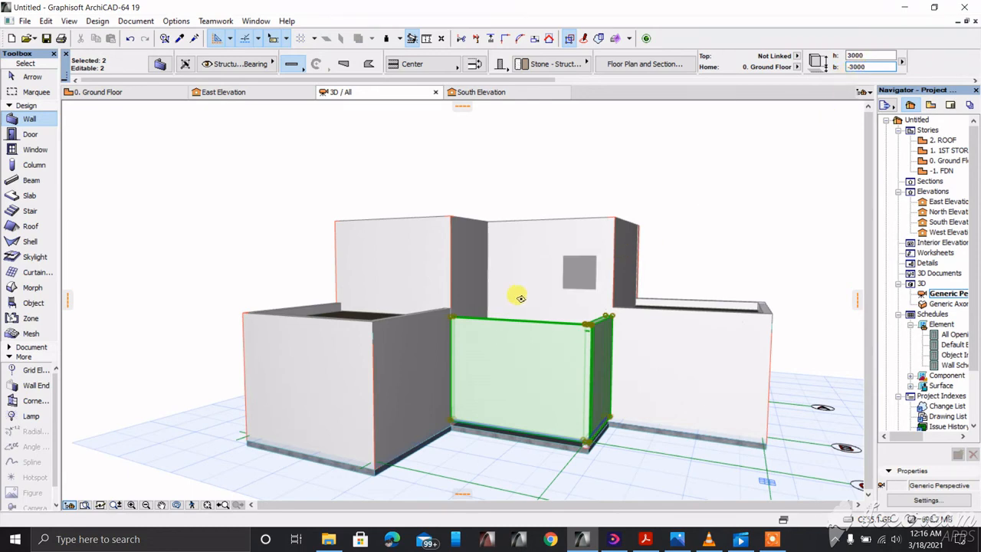
key("Return")
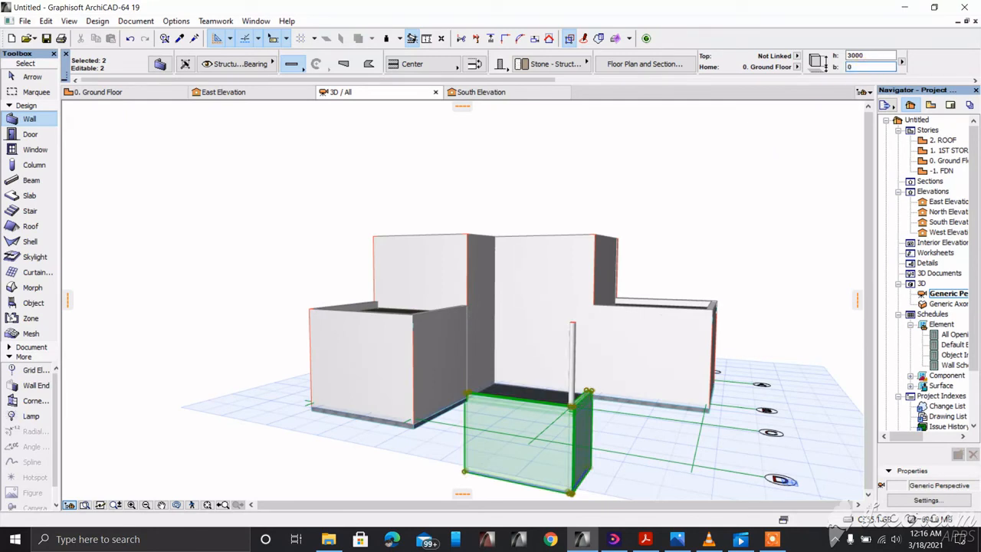
key("Return")
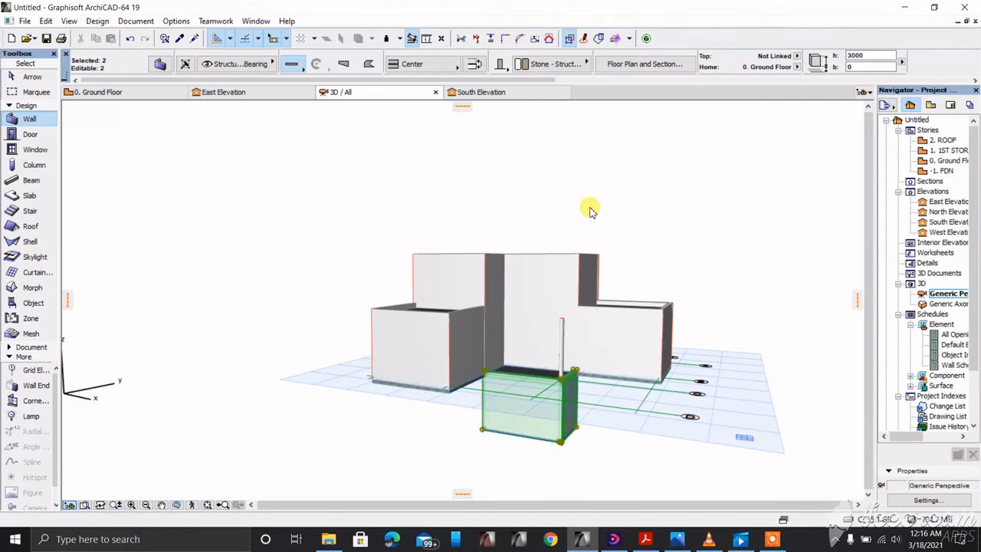
Step: Undo on the Ground Floor plan until the infill polywall is removed
key("F2")
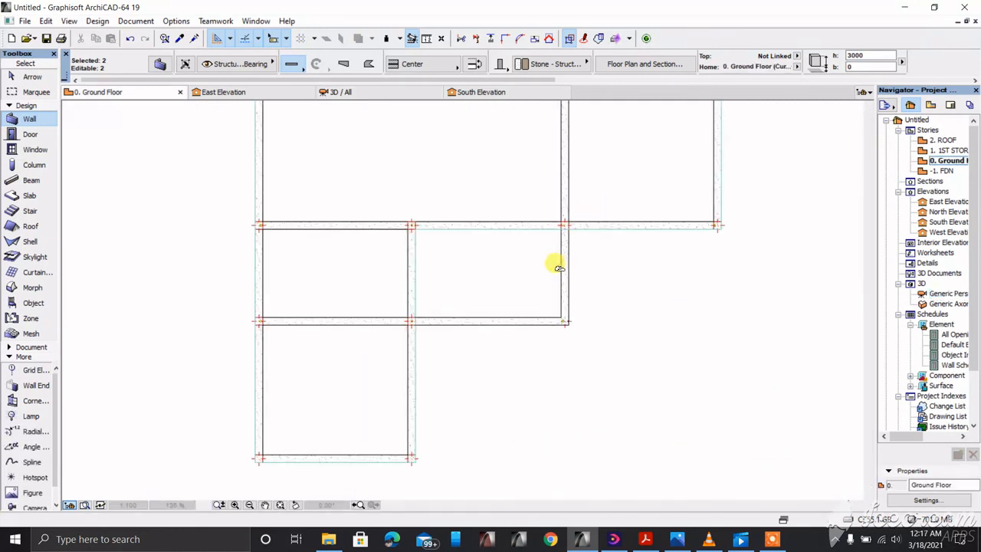
key("Escape")
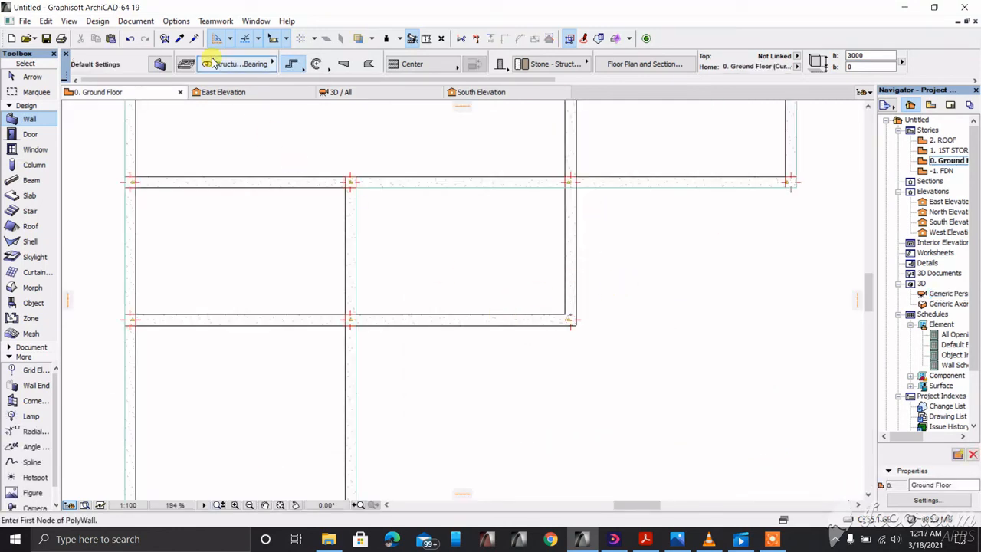
left_click(131, 39)
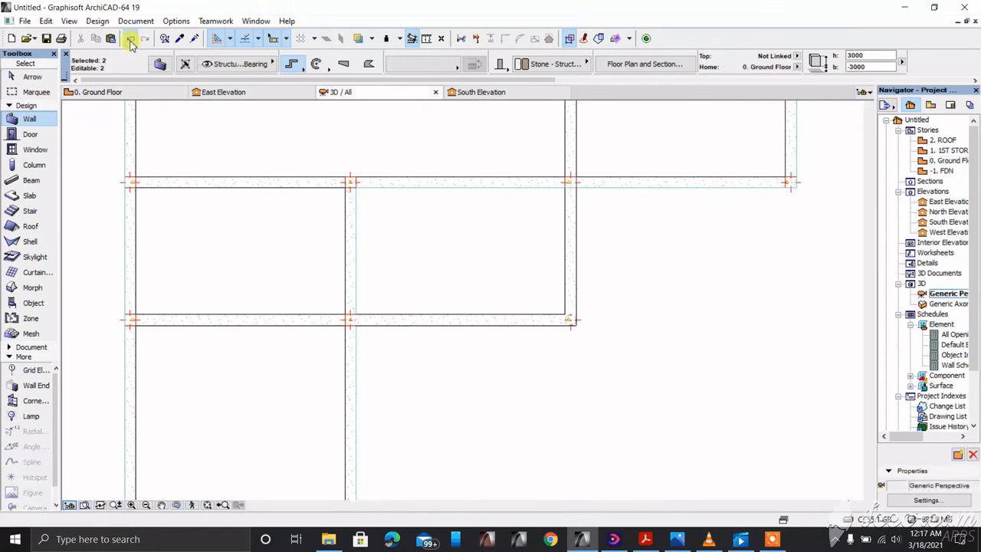
left_click(132, 40)
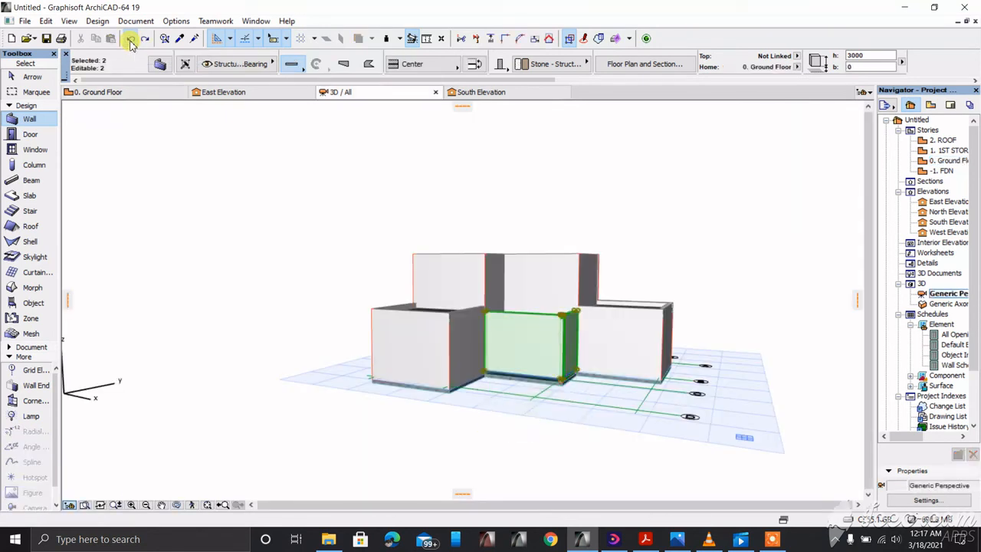
left_click(132, 40)
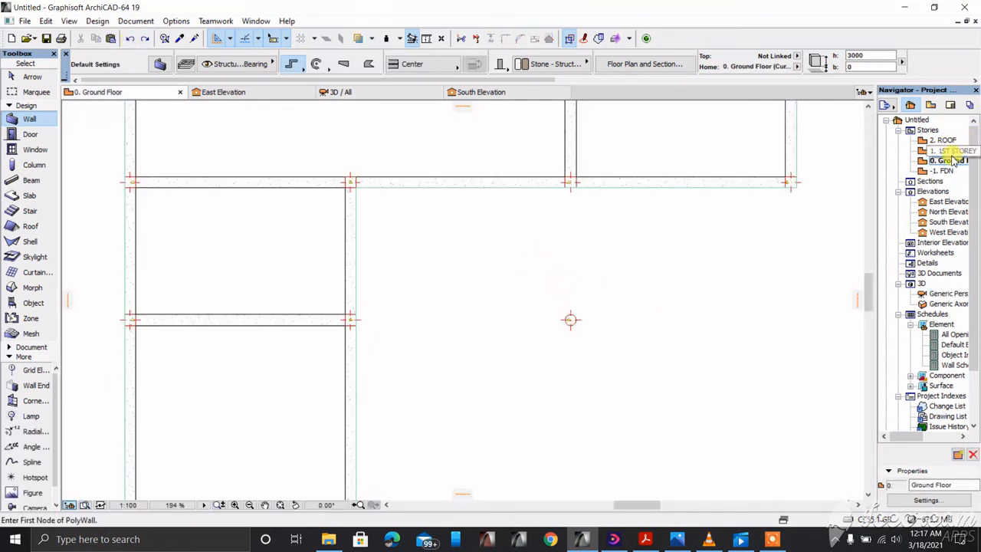
Step: On the 1ST STOREY plan, draw a closed infill polywall running 4000 right from the junction
double_click(950, 151)
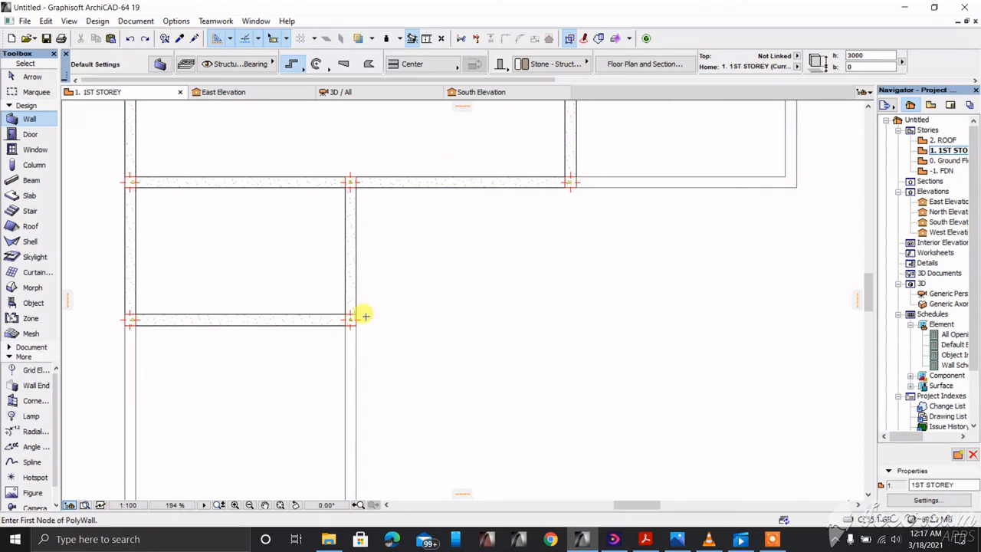
scroll(348, 317, "up", 2)
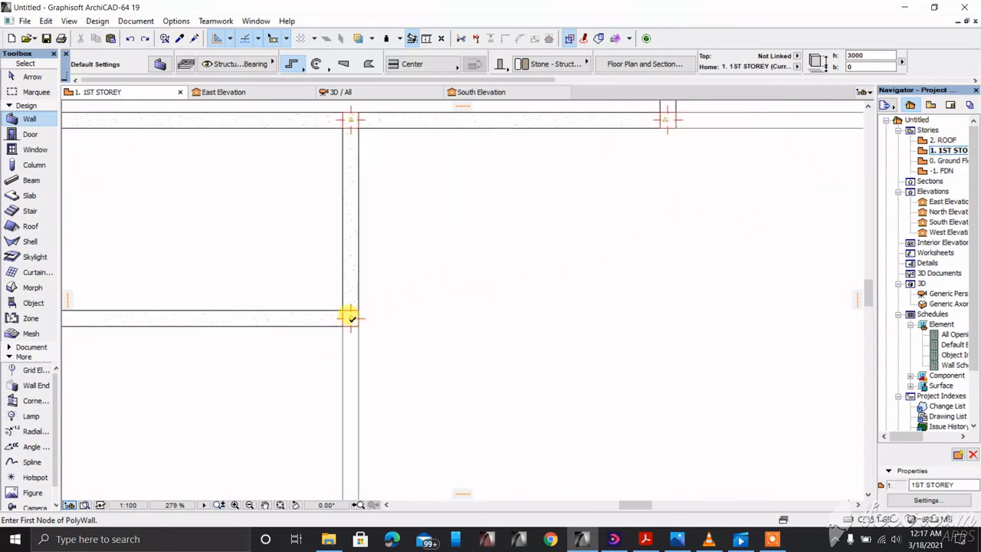
left_click(348, 317)
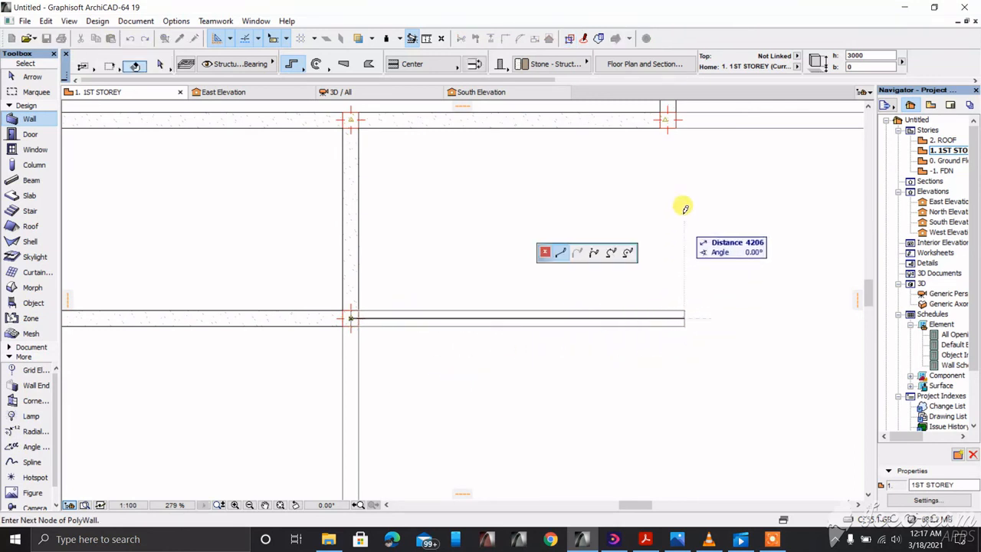
left_click(668, 115)
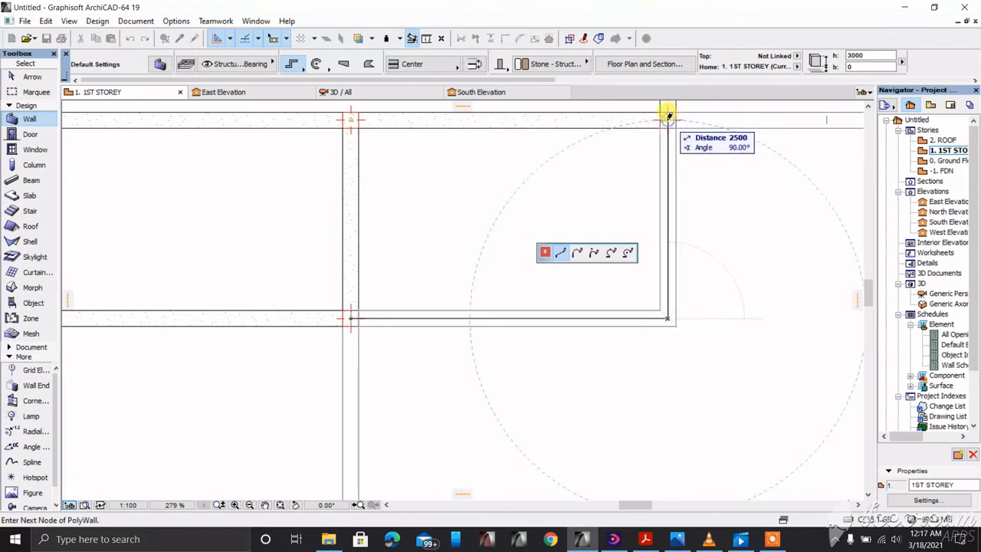
right_click(619, 171)
left_click(638, 301)
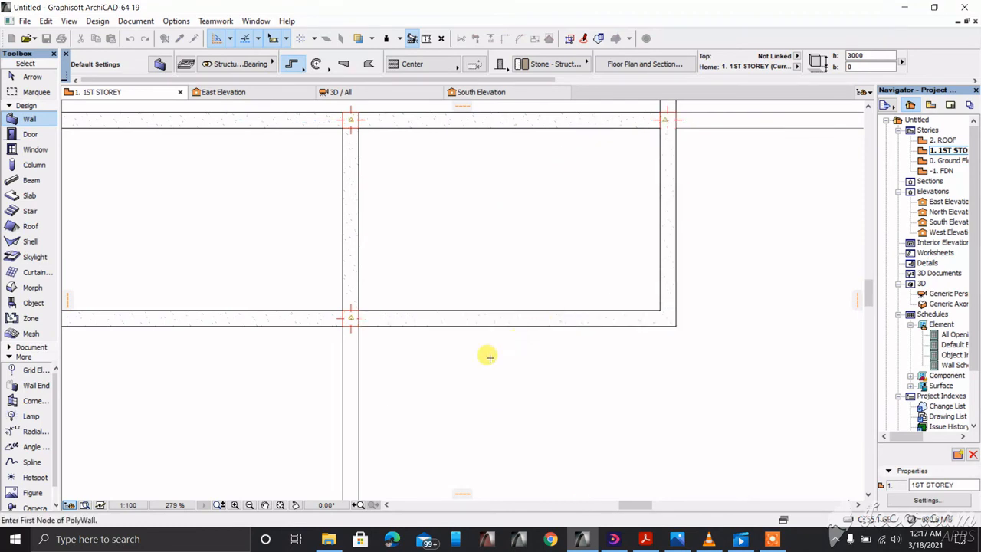
Step: Orbit the 3D view to inspect the new first-storey infill walls
key("F3")
middle_click_drag(506, 329, 256, 416, "shift")
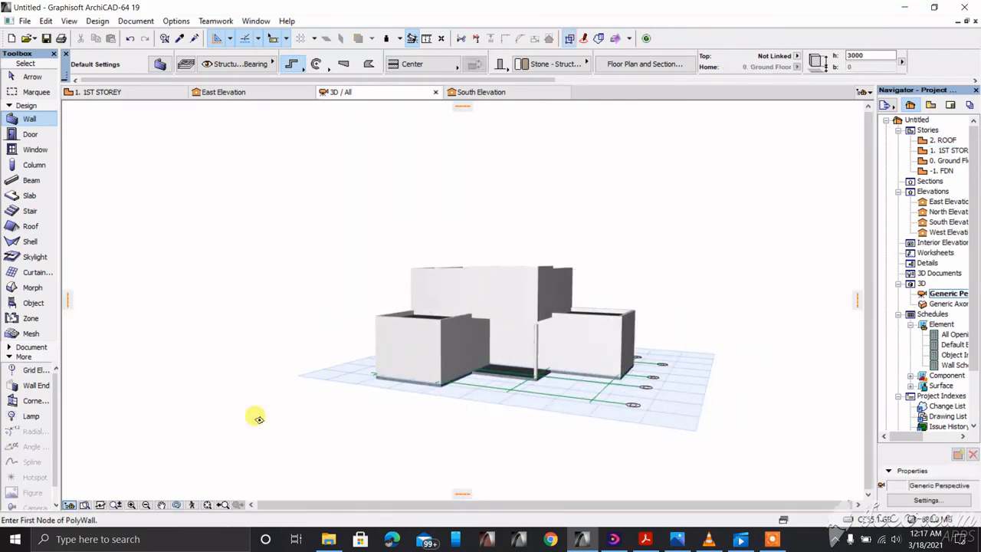
left_click(176, 504)
left_click_drag(444, 276, 602, 280)
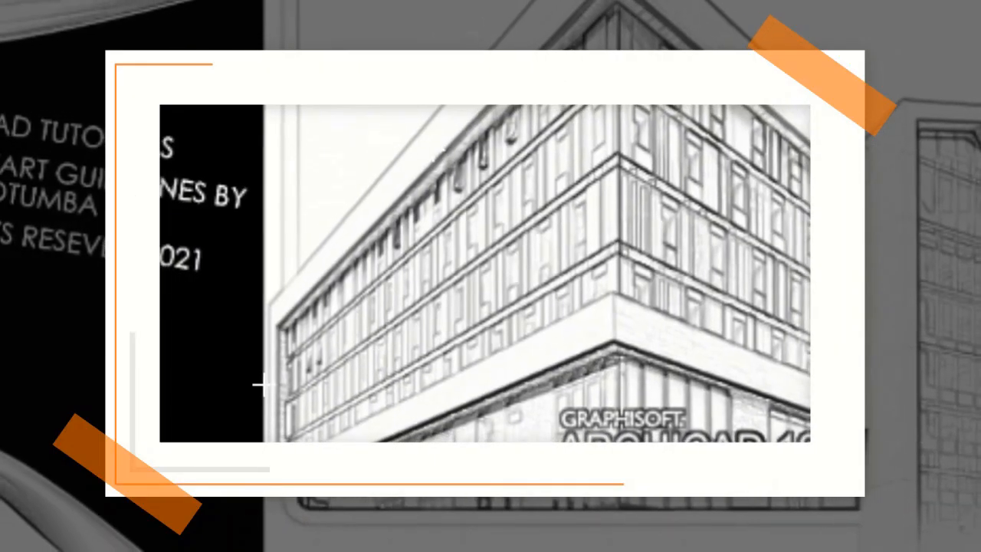